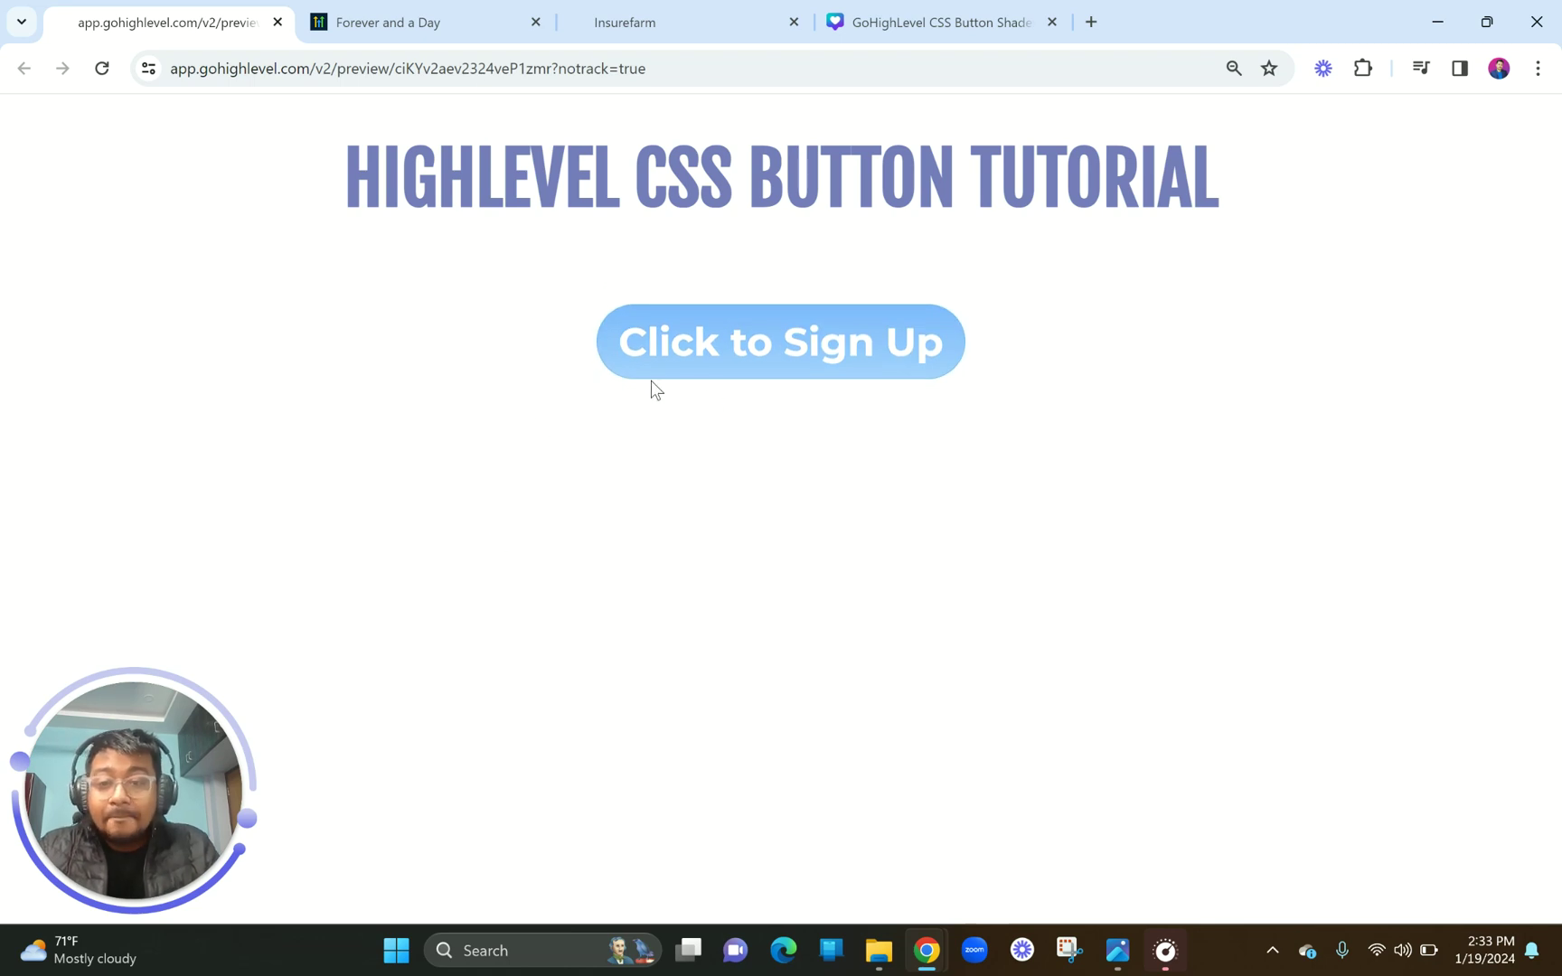
Switch to the 'Forever and a Day' tab showing the HighLevel 14-day free-trial page.
{"action": "left_click", "coordinate": [443, 18]}
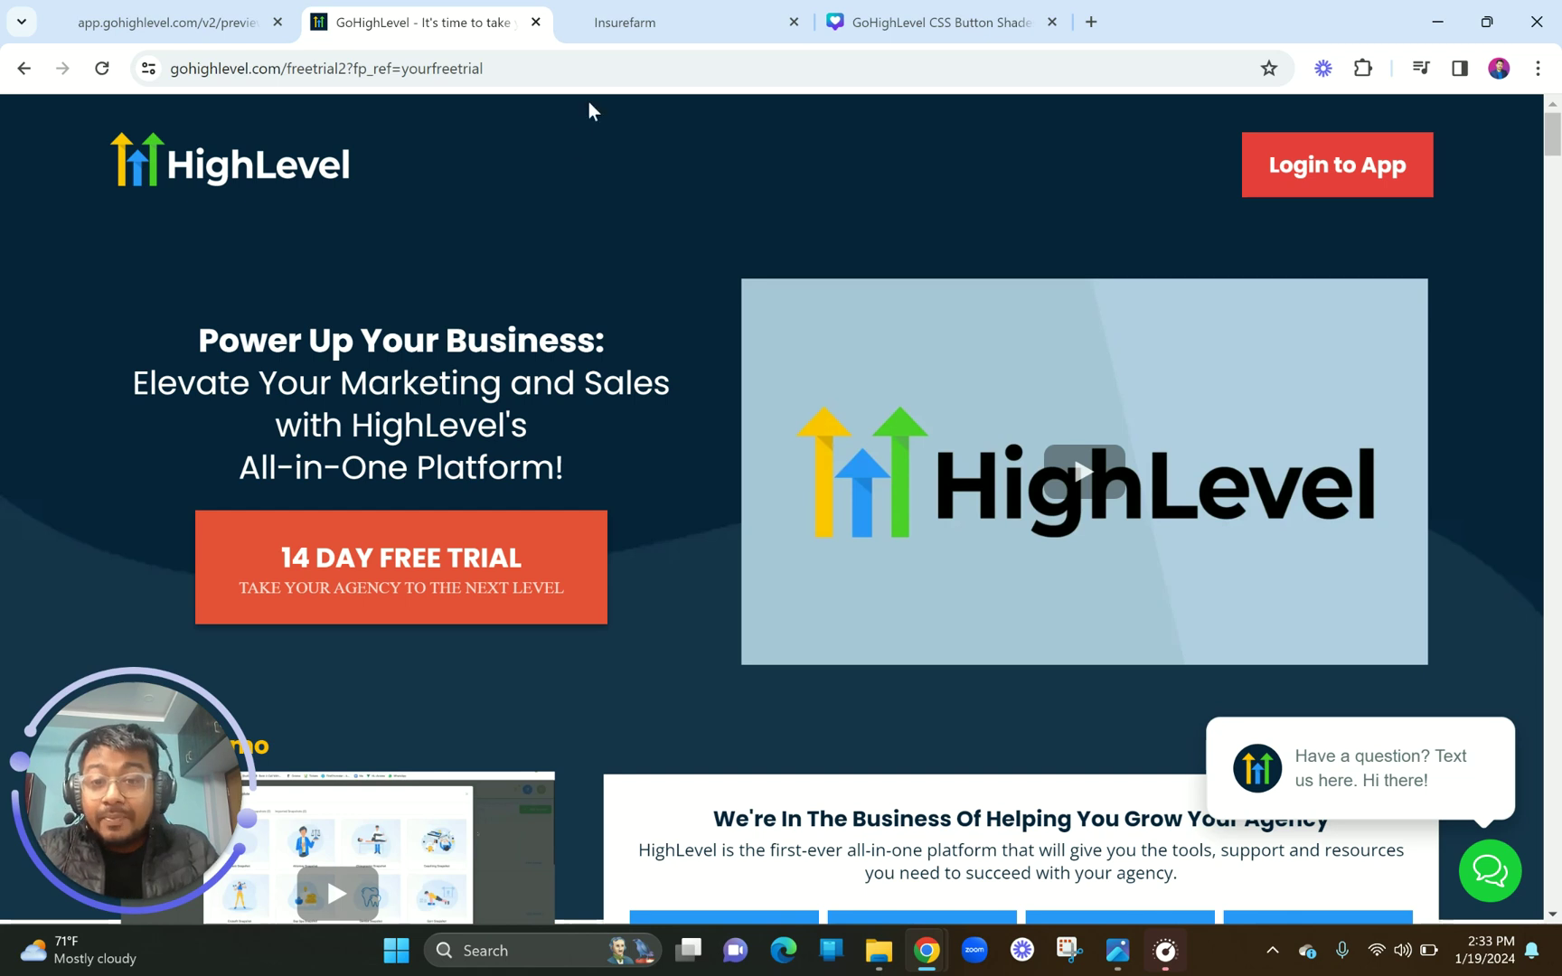
Prepare to return from the free-trial page to the Insurefarm page-builder tab.
{"action": "mouse_move", "coordinate": [649, 7]}
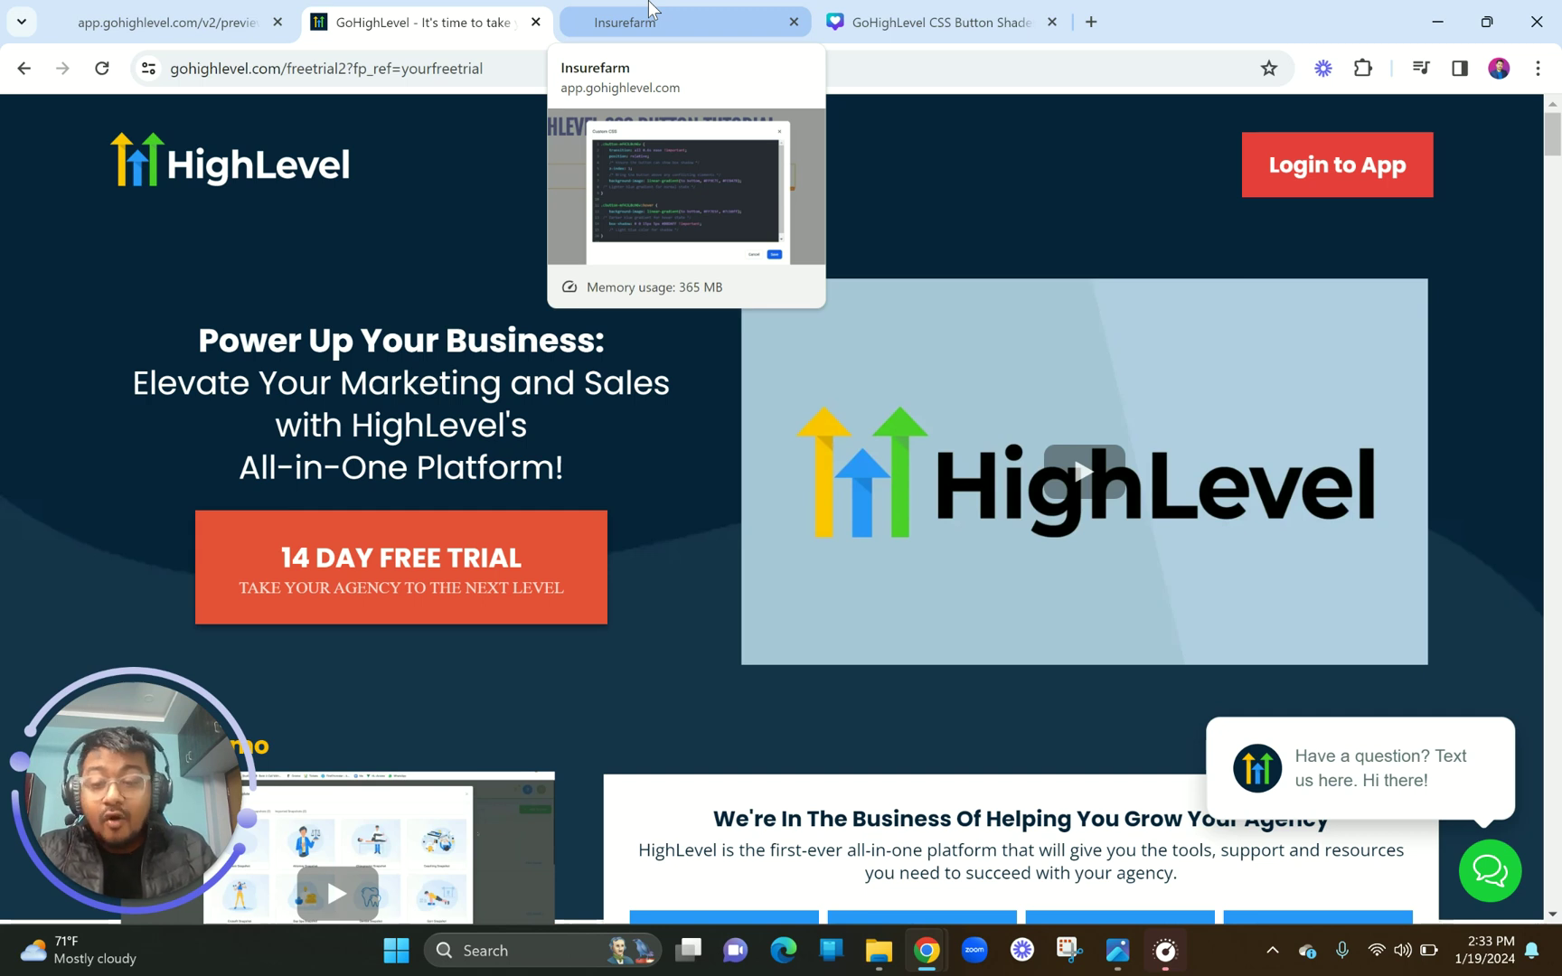
Return to the page builder, close the Custom CSS editor and dismiss the battery-saver notice.
{"action": "left_click", "coordinate": [650, 8]}
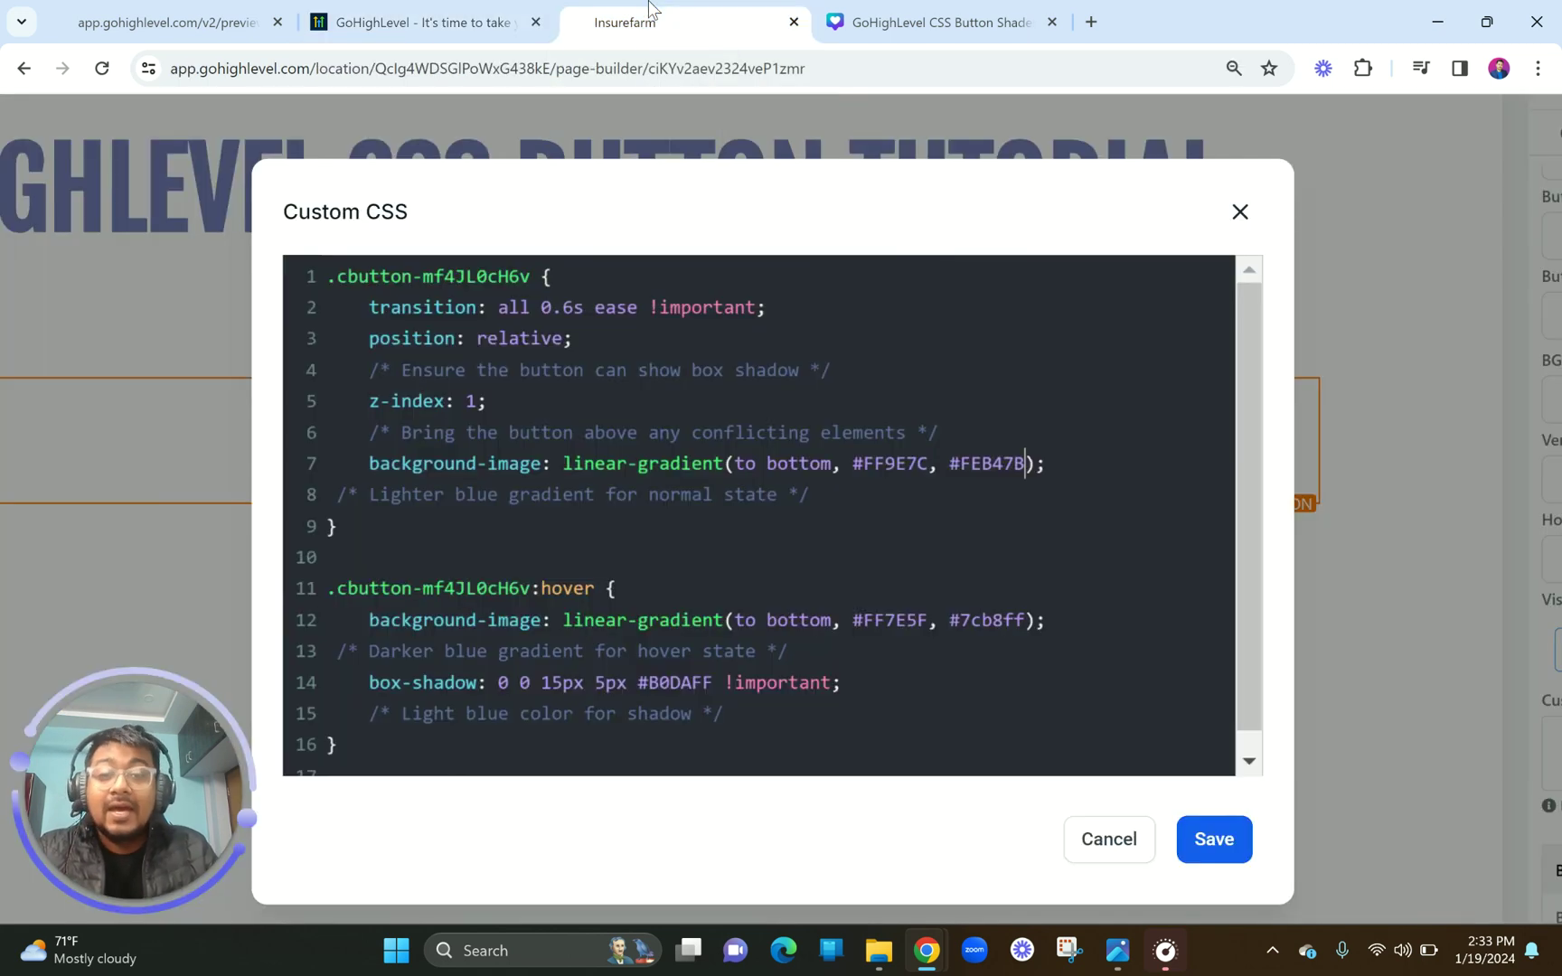
{"action": "scroll", "coordinate": [1134, 225], "scroll_direction": "down", "scroll_amount": 3}
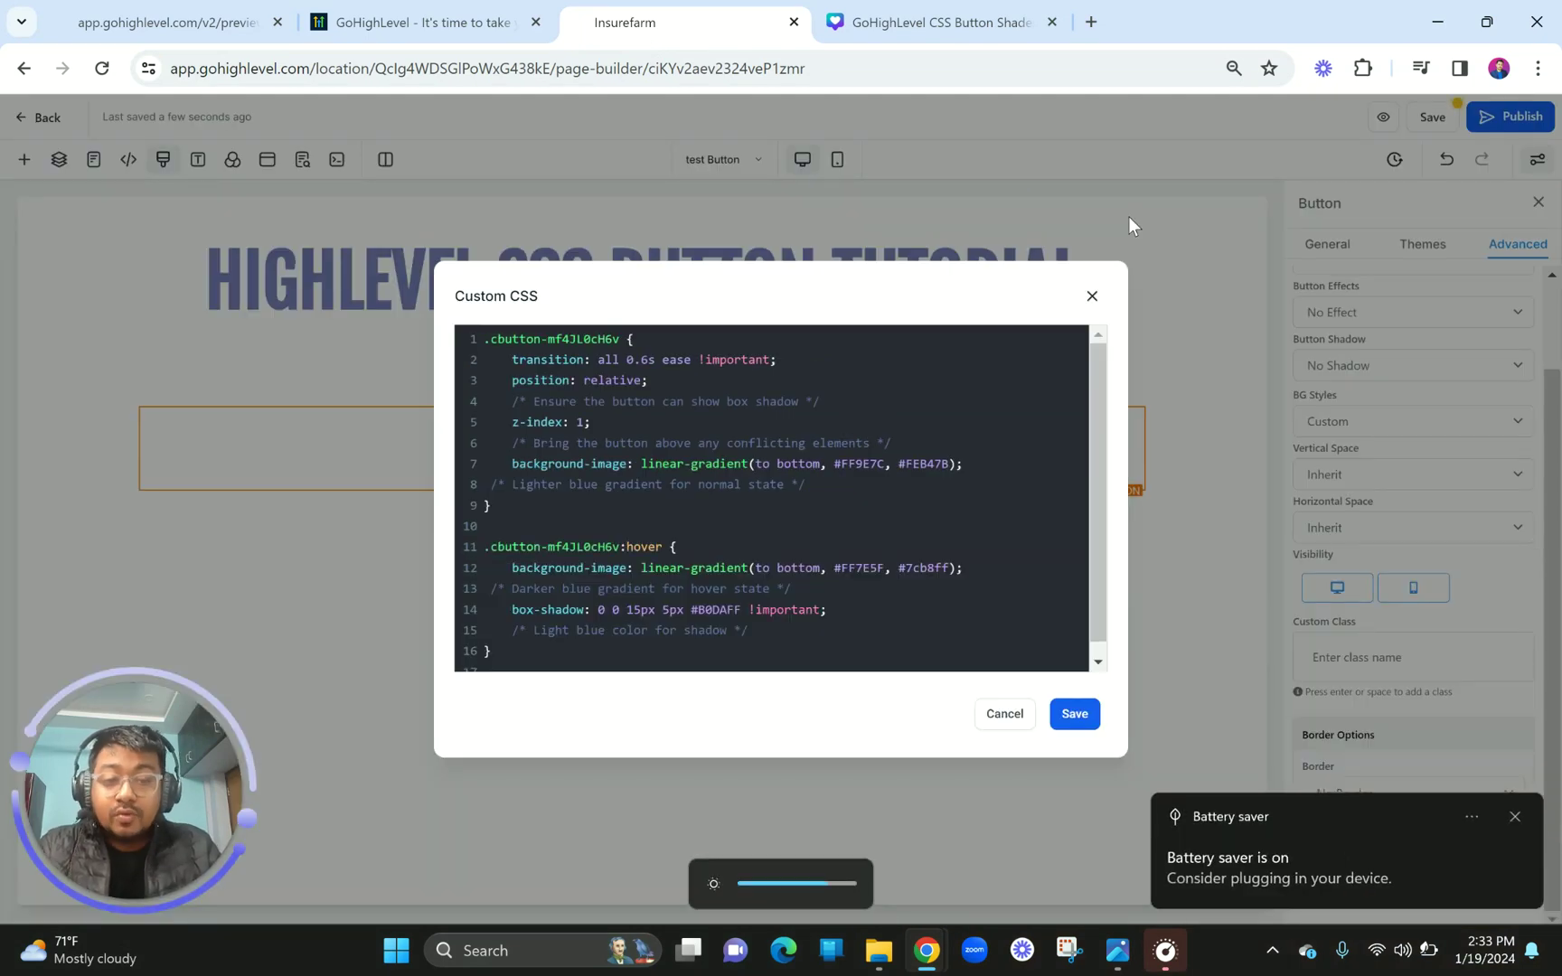
{"action": "left_click", "coordinate": [1092, 298]}
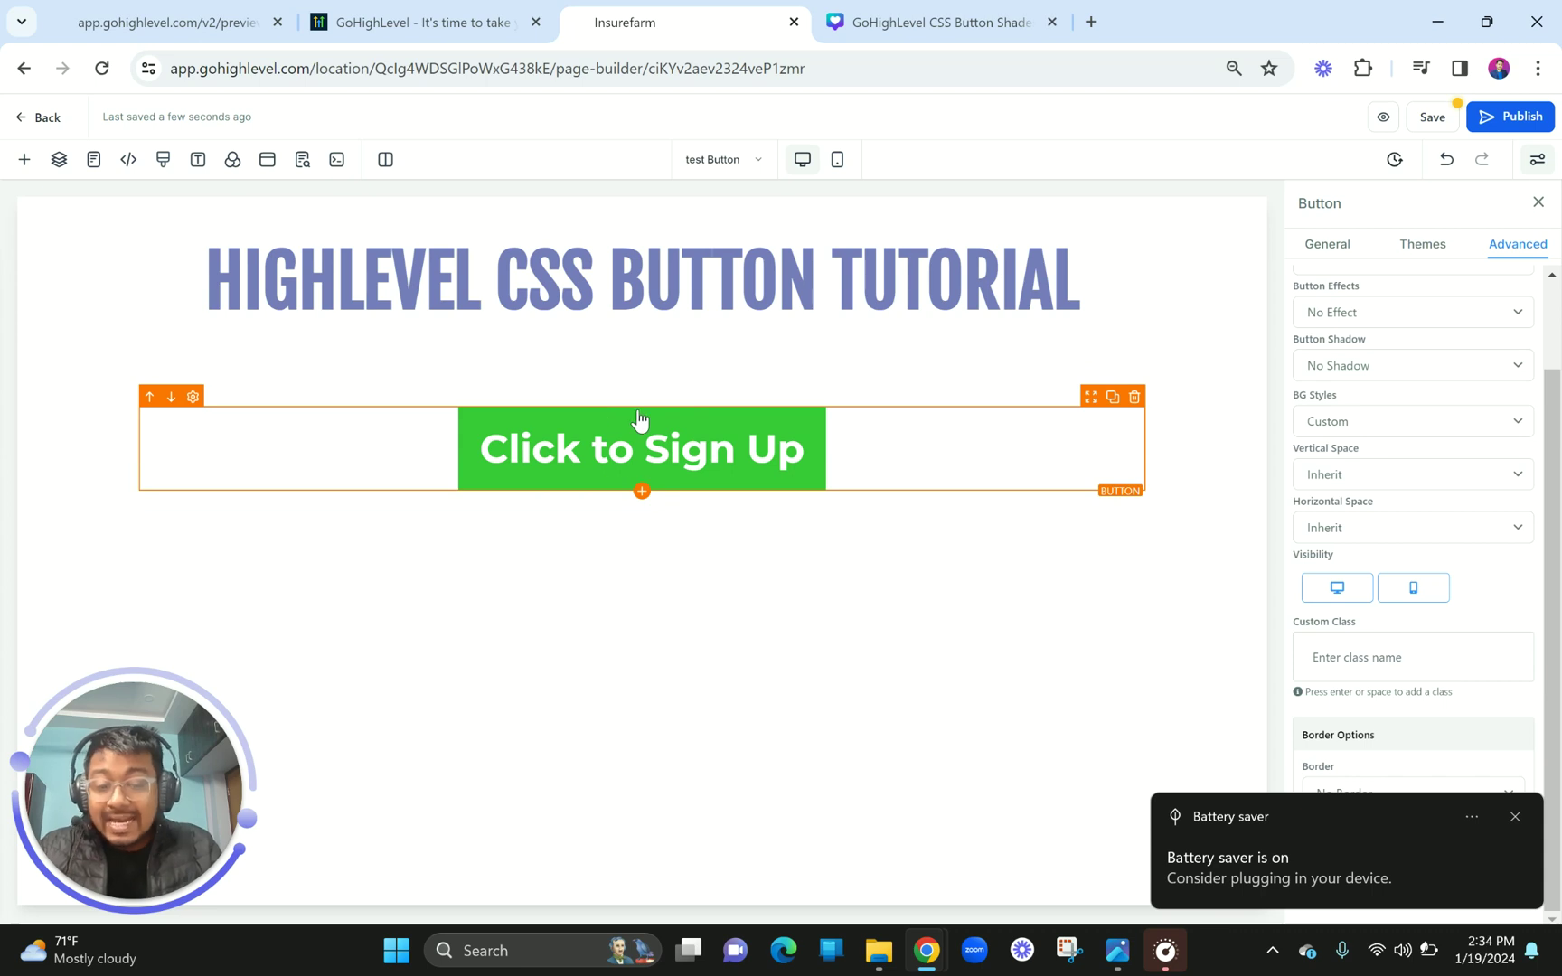
{"action": "left_click", "coordinate": [1516, 818]}
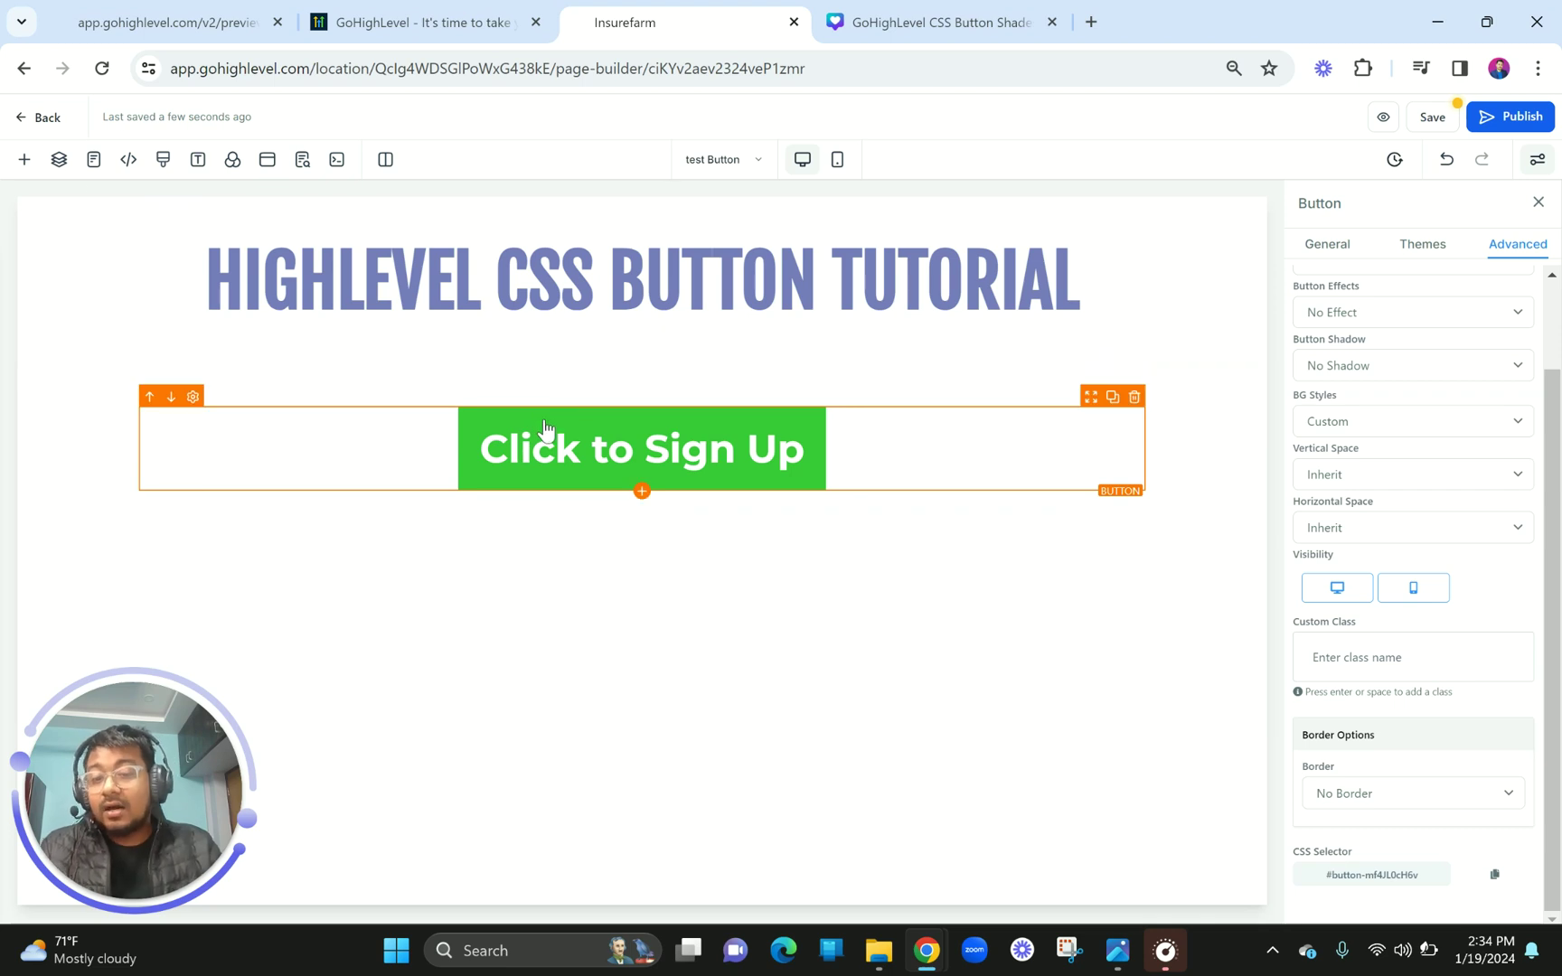
Search Add Elements for 'button', drop one below the existing button, then delete it.
{"action": "left_click", "coordinate": [25, 160]}
{"action": "left_click_drag", "start_coordinate": [230, 257], "coordinate": [149, 283]}
{"action": "type", "text": "button"}
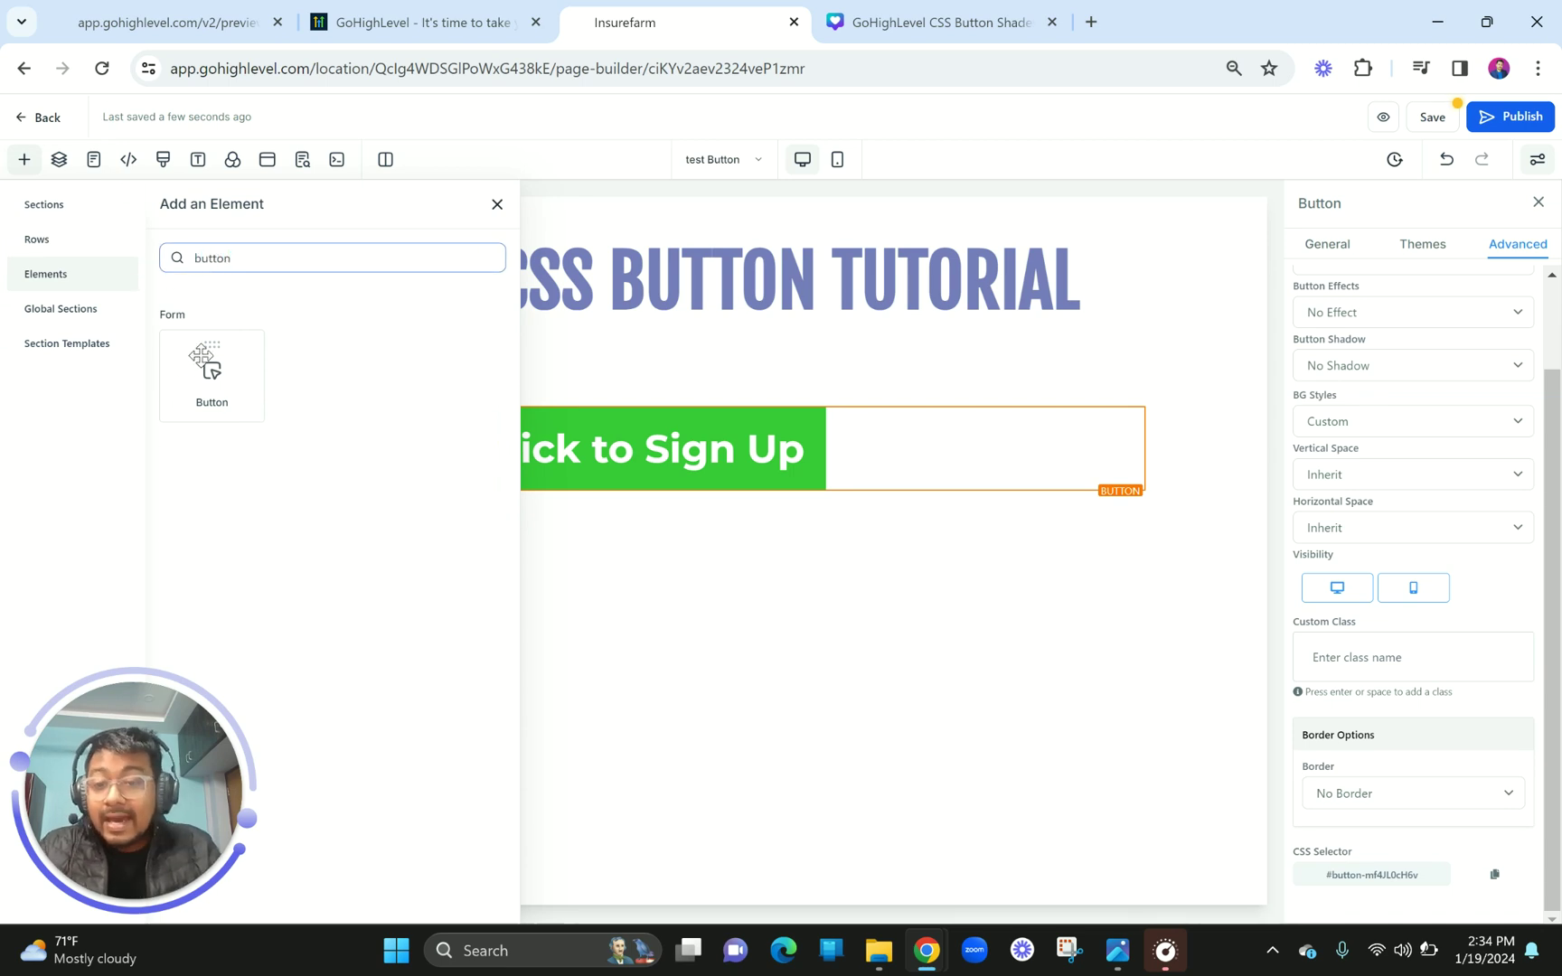
{"action": "left_click_drag", "start_coordinate": [196, 373], "coordinate": [660, 502]}
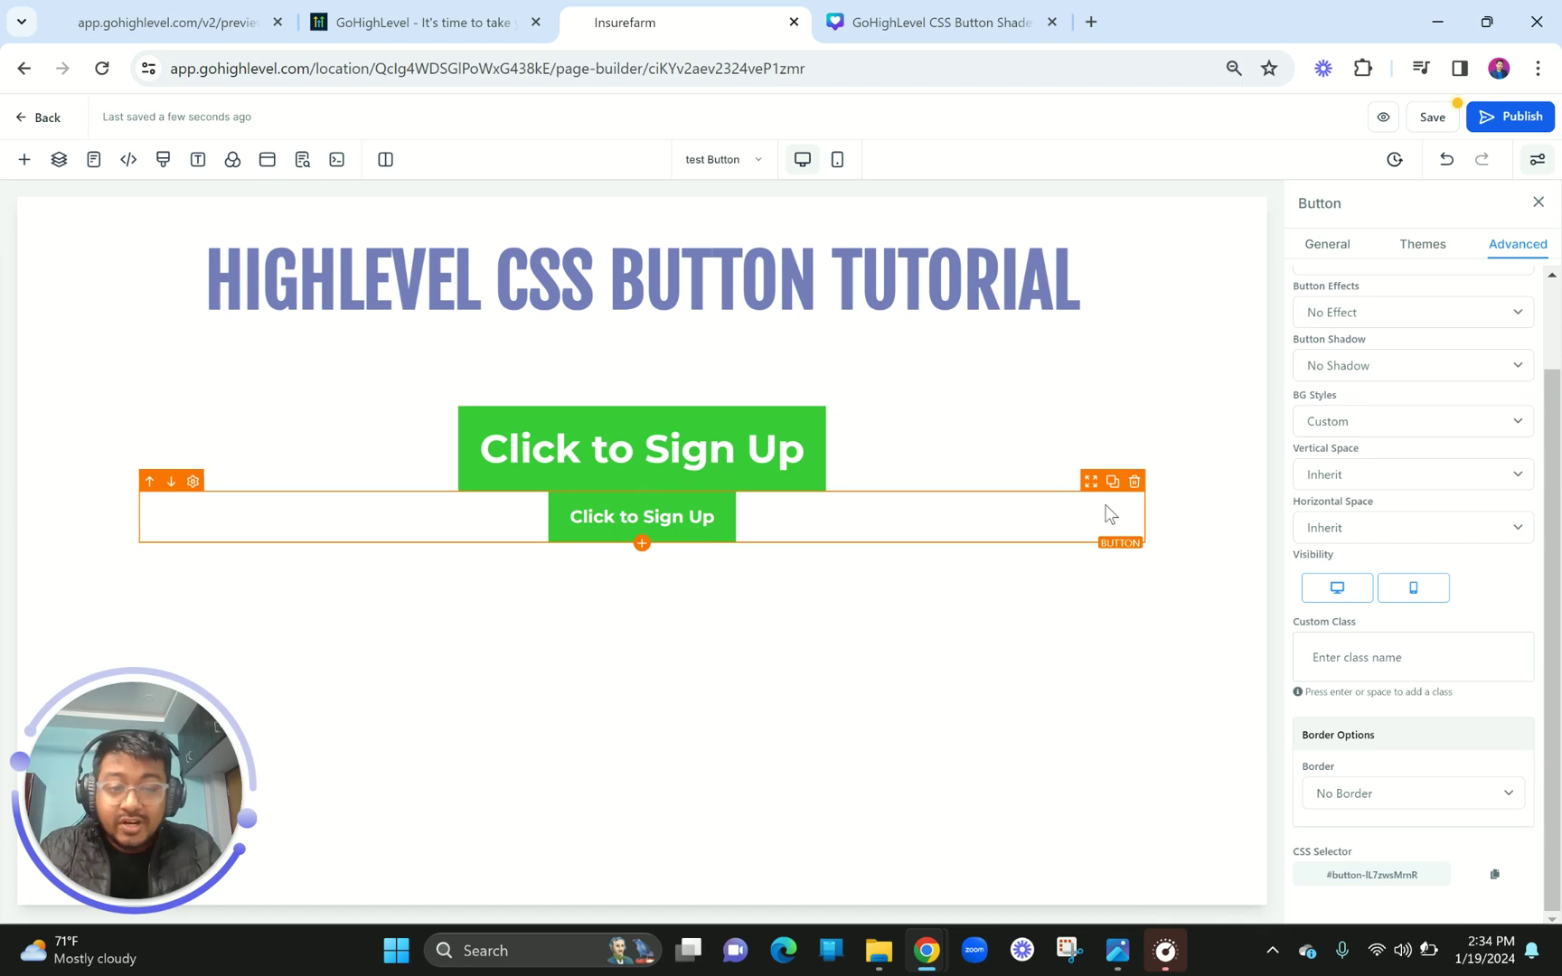
{"action": "left_click", "coordinate": [1134, 481]}
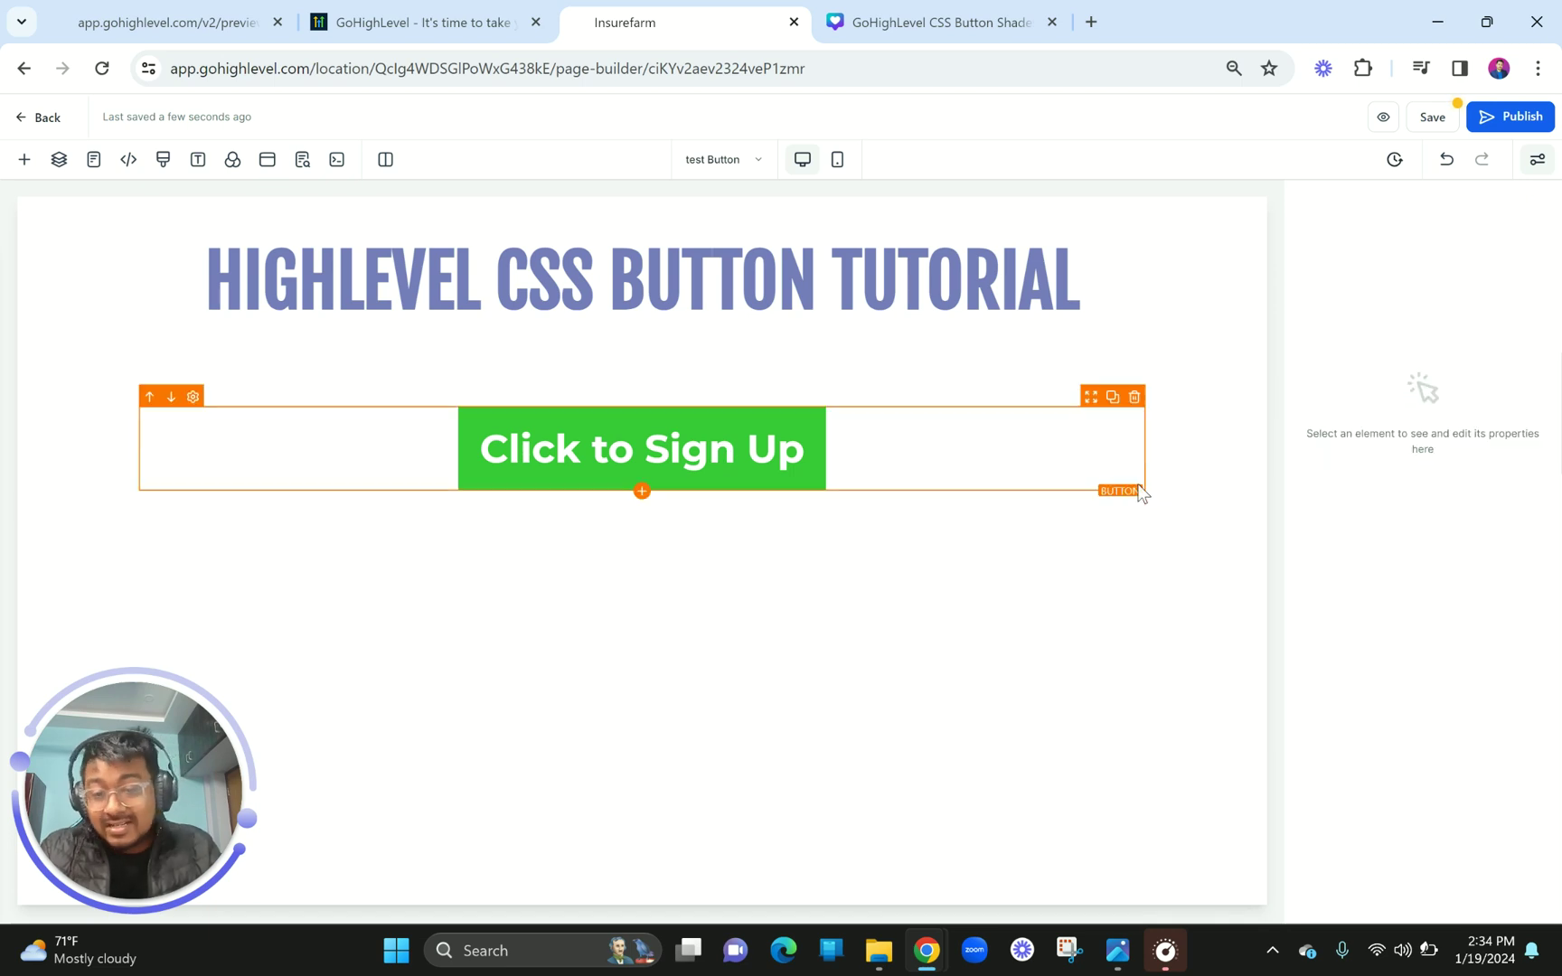
Select the Click to Sign Up button and review its blue-gradient custom CSS code, lines 1–14.
{"action": "left_click", "coordinate": [689, 481]}
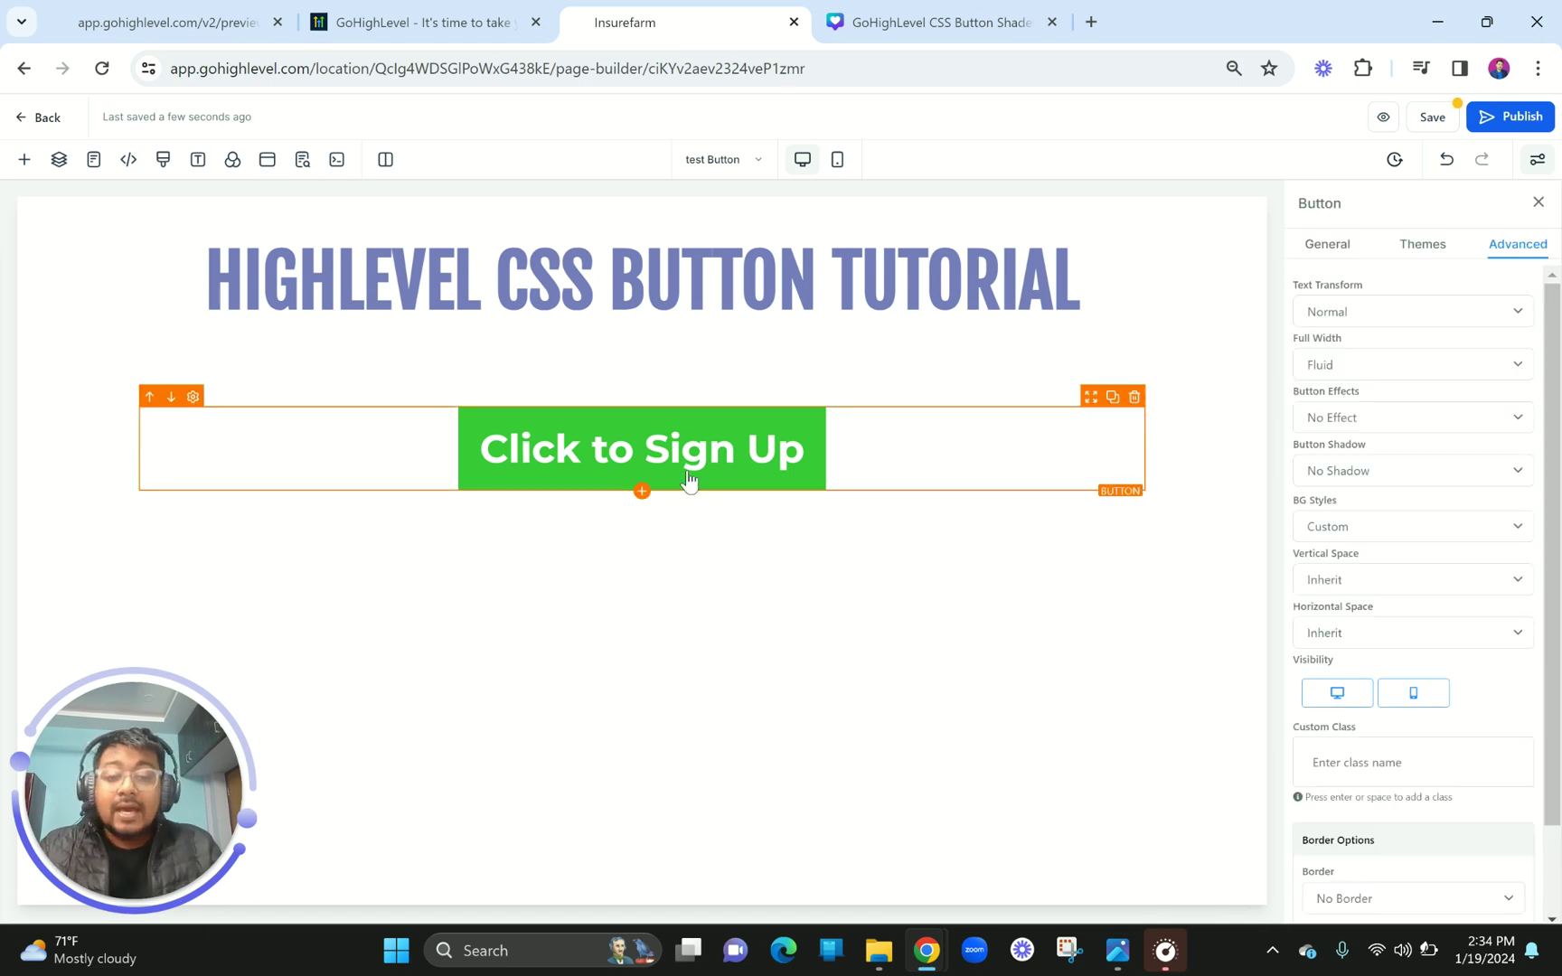
{"action": "left_click", "coordinate": [163, 160]}
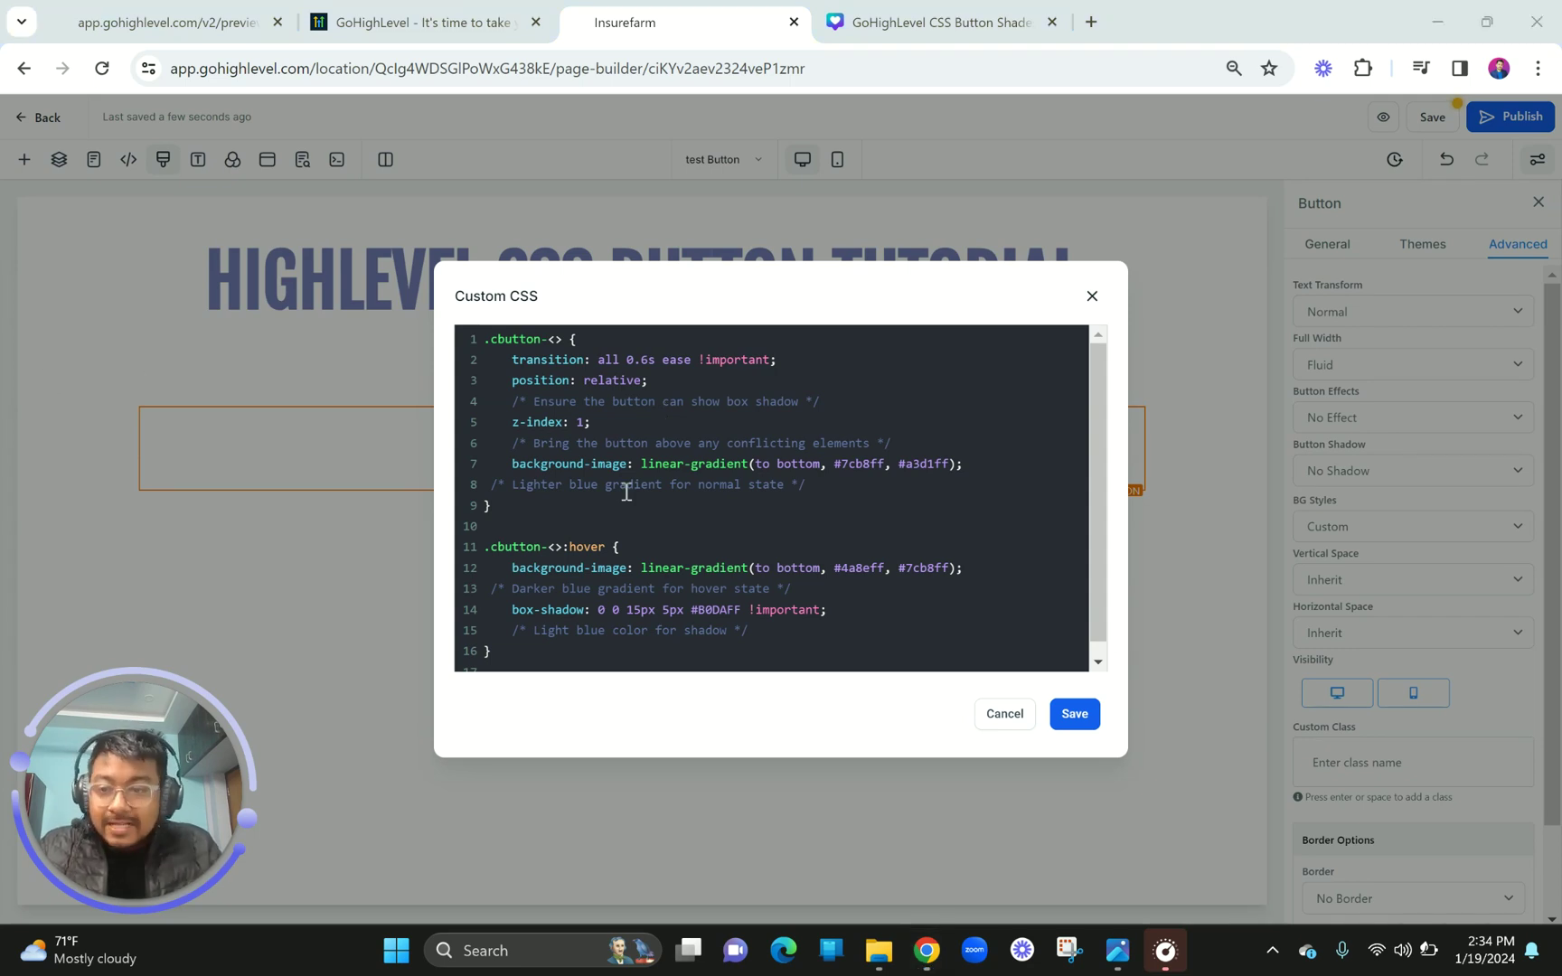
{"action": "left_click", "coordinate": [486, 339]}
{"action": "left_click_drag", "start_coordinate": [510, 507], "coordinate": [553, 606]}
{"action": "left_click", "coordinate": [552, 606]}
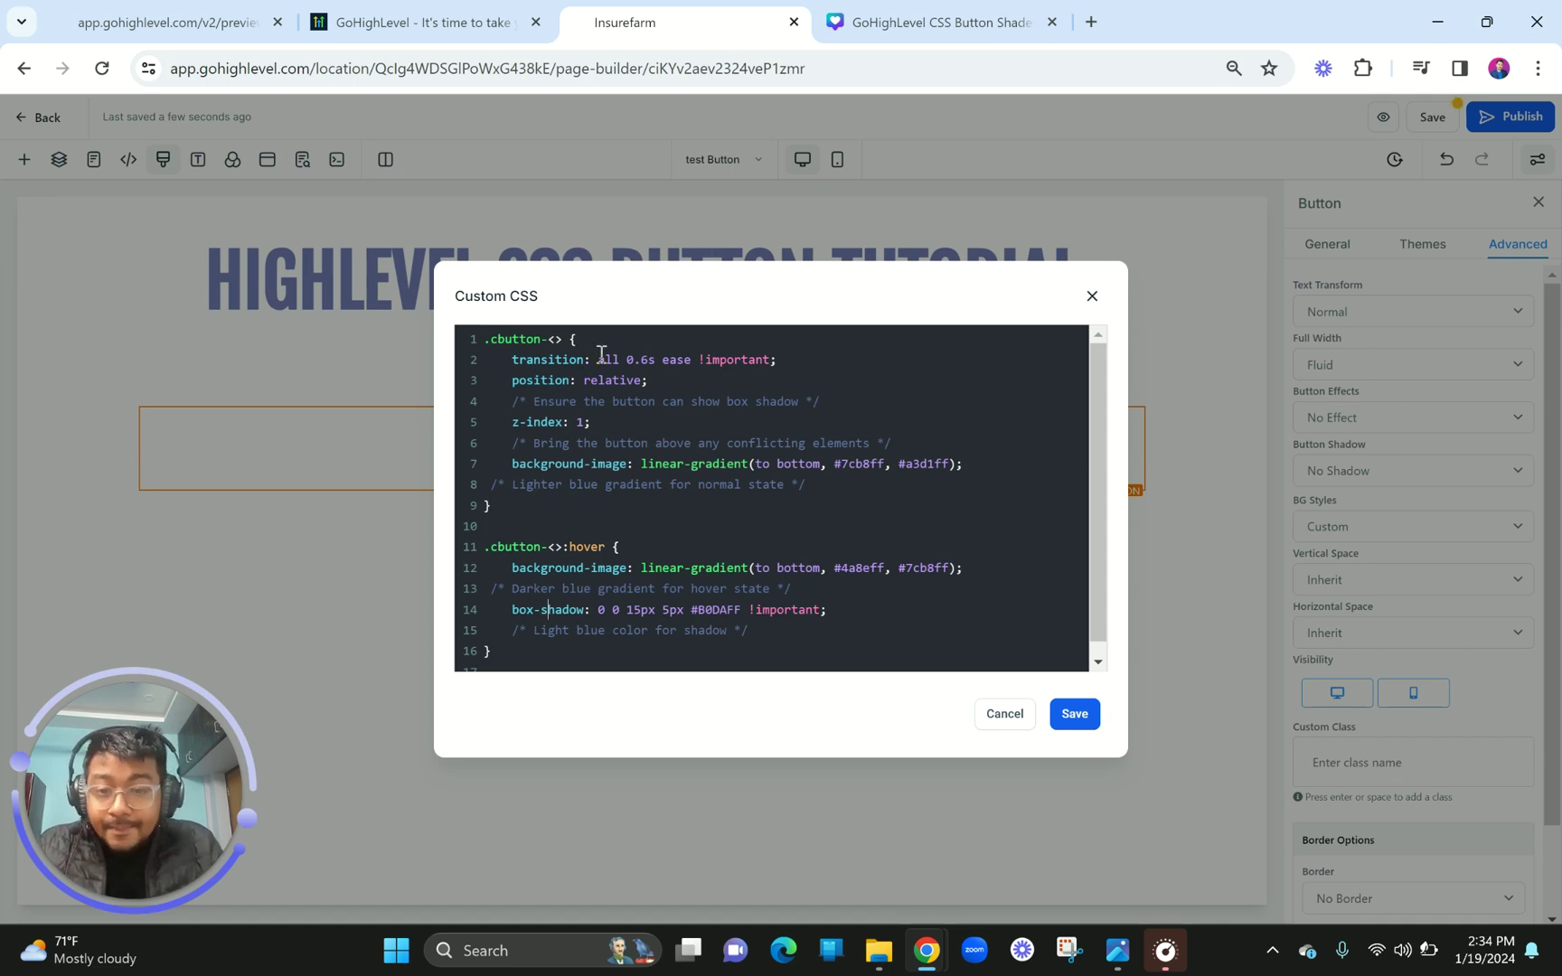
{"action": "left_click", "coordinate": [1091, 297]}
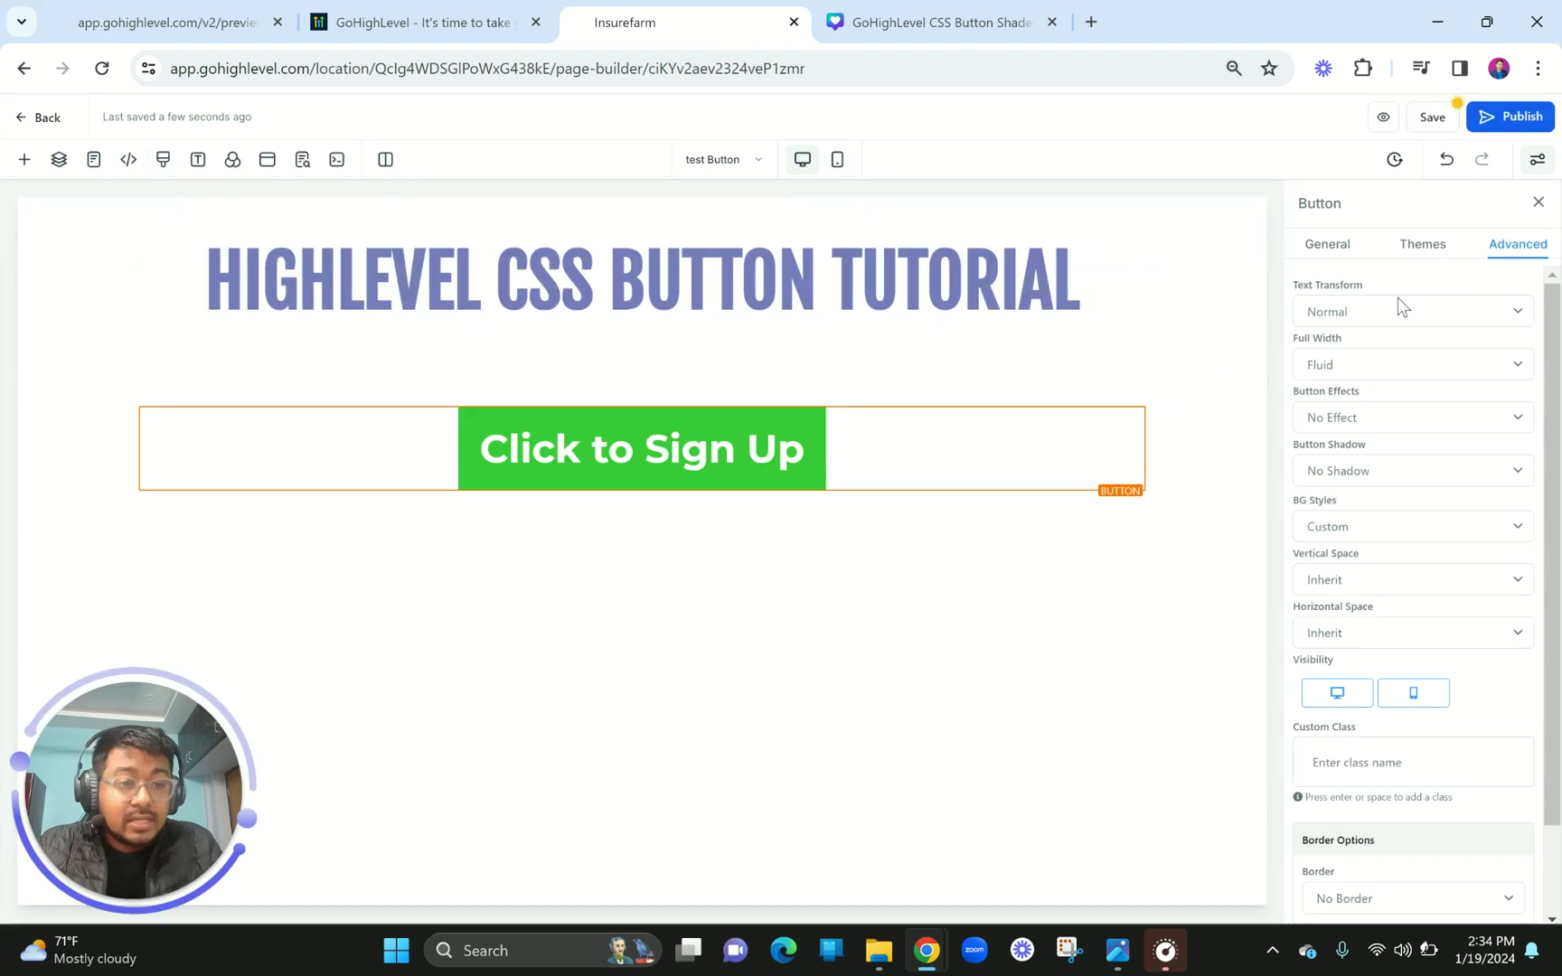
Select the sign-up button and highlight the ID mf4JL0cH6v in its #button-mf4JL0cH6v CSS selector.
{"action": "left_click", "coordinate": [694, 456]}
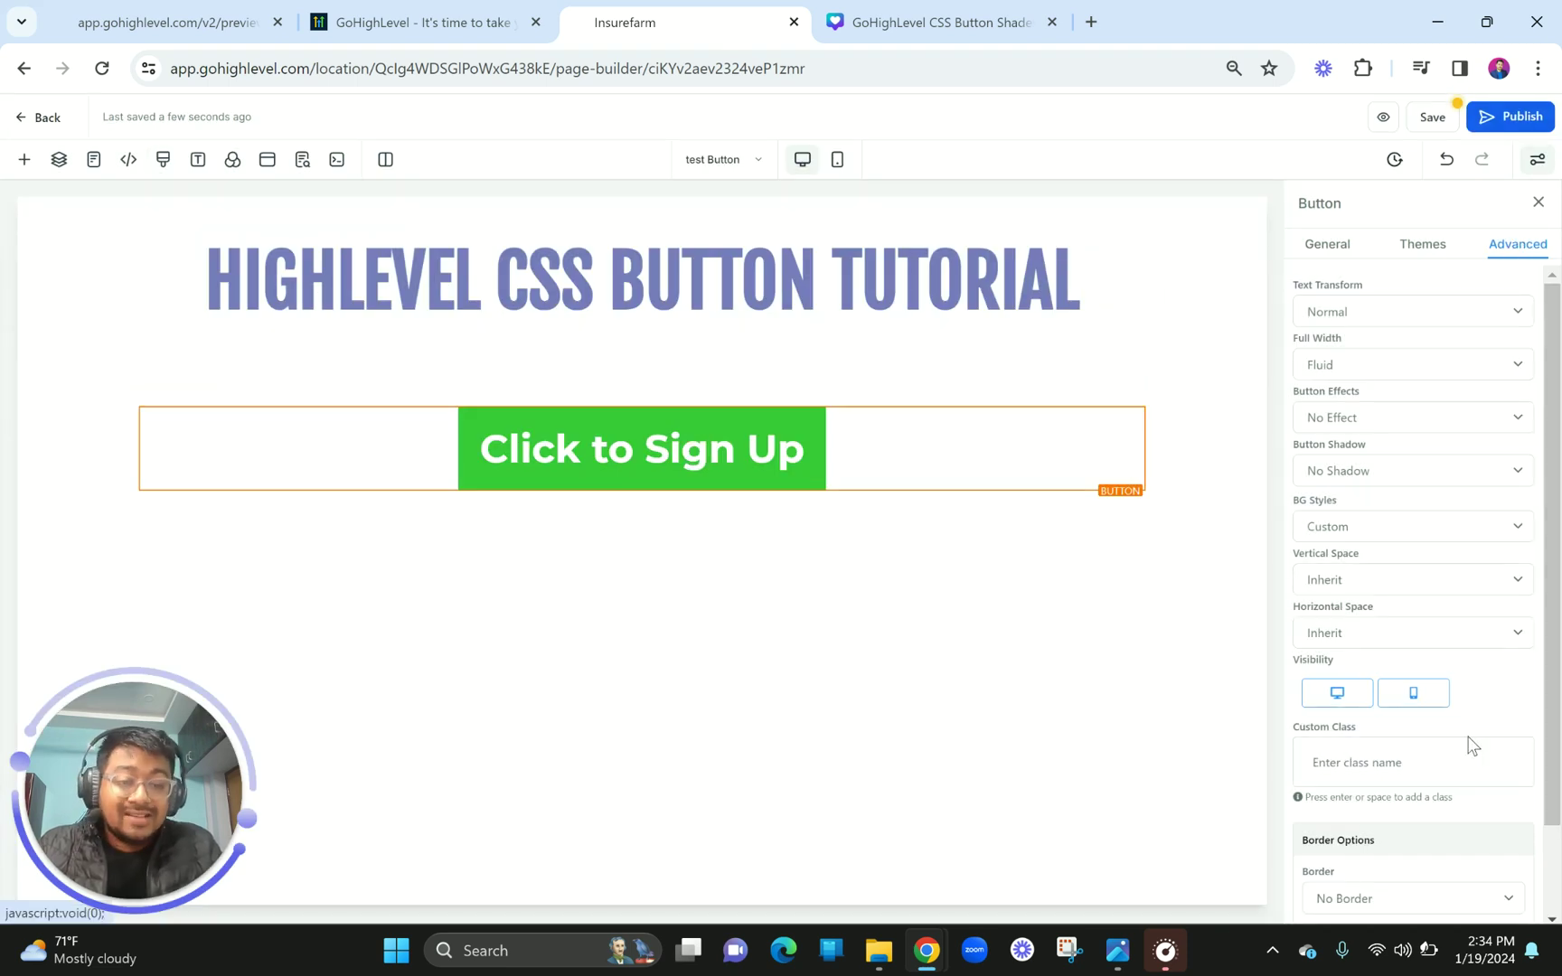
{"action": "scroll", "coordinate": [1422, 859], "scroll_direction": "down", "scroll_amount": 2}
{"action": "left_click", "coordinate": [1320, 880]}
{"action": "left_click_drag", "start_coordinate": [1320, 881], "coordinate": [1424, 876]}
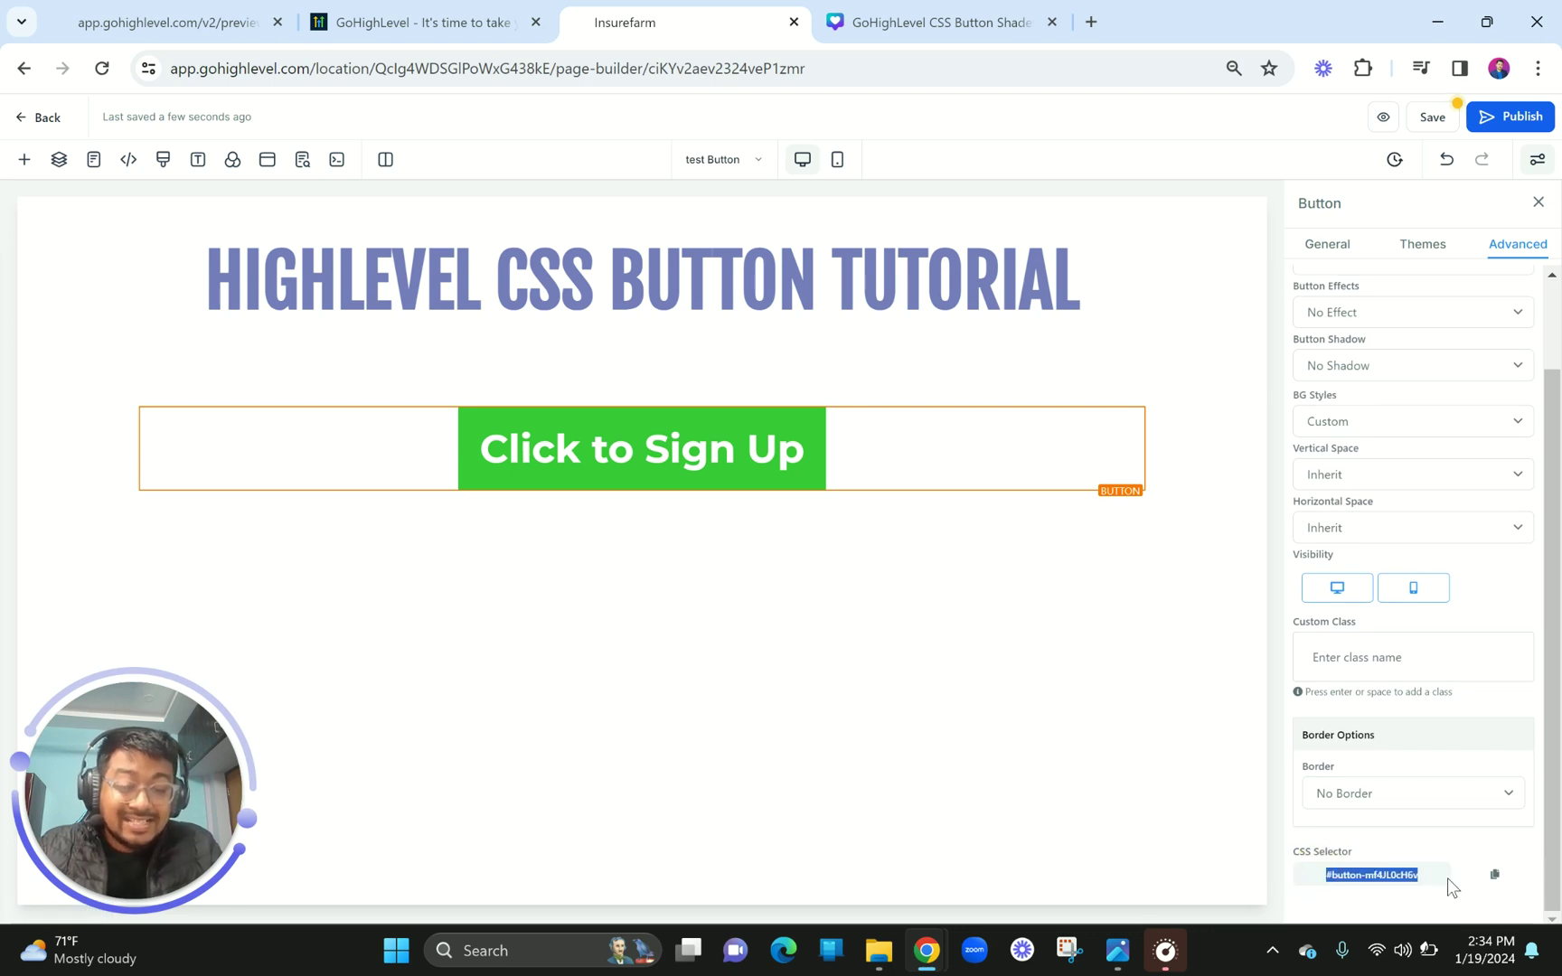
{"action": "scroll", "coordinate": [1448, 878], "scroll_direction": "up", "scroll_amount": 5}
{"action": "scroll", "coordinate": [1448, 878], "scroll_direction": "up", "scroll_amount": 3}
{"action": "left_click", "coordinate": [1135, 720]}
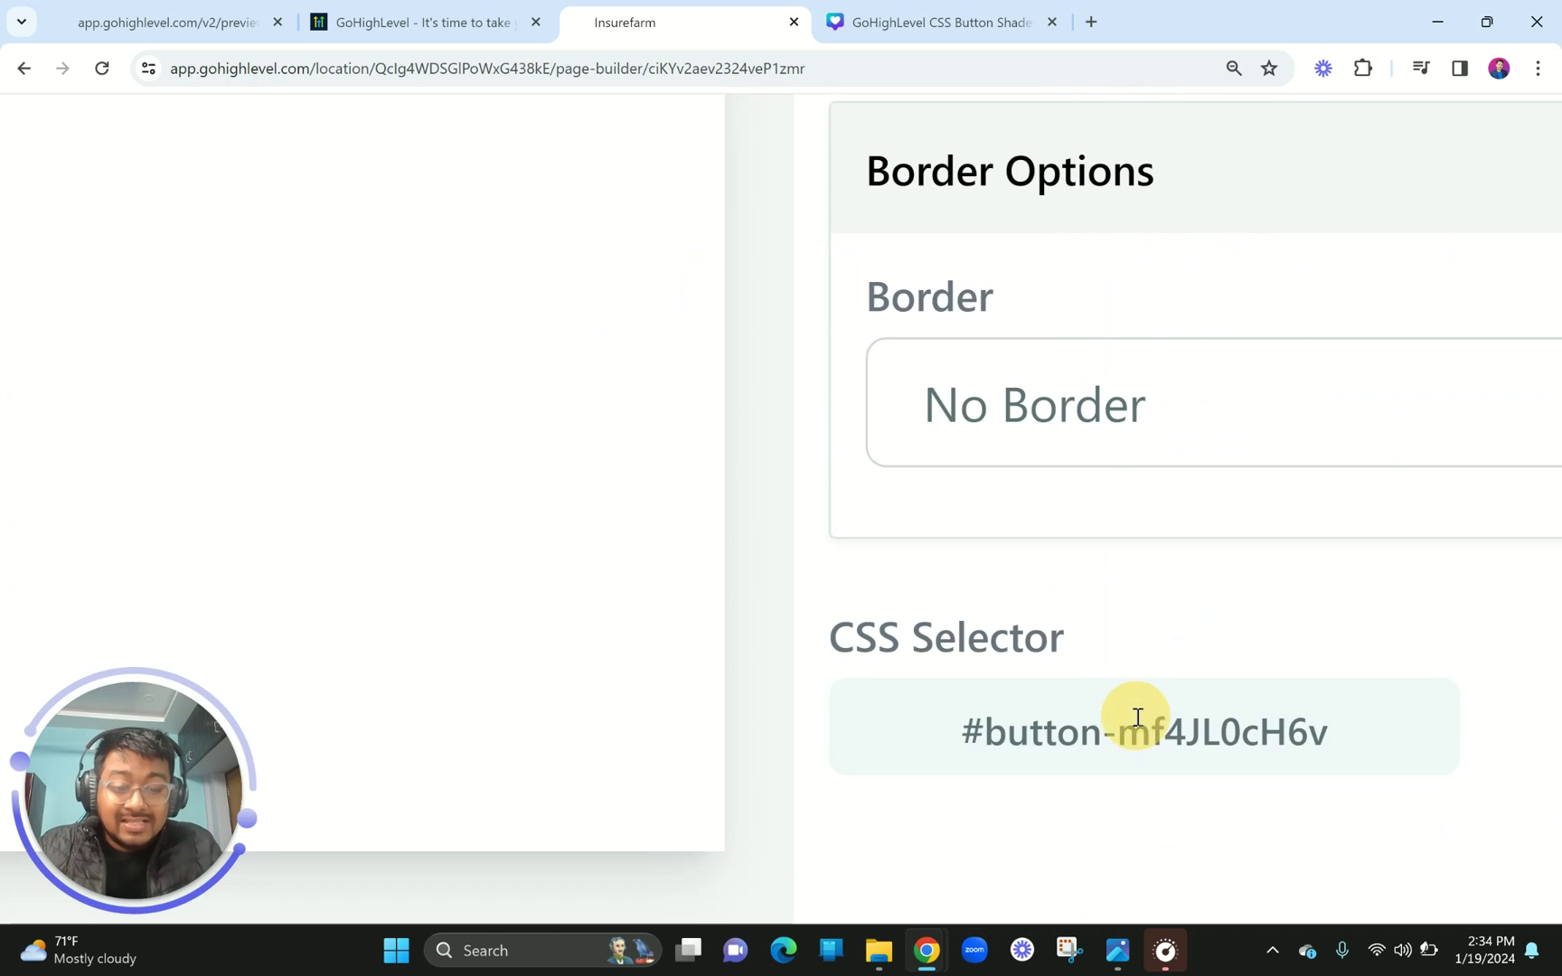
{"action": "left_click_drag", "start_coordinate": [1121, 736], "coordinate": [1341, 739]}
{"action": "key", "text": "ctrl+c"}
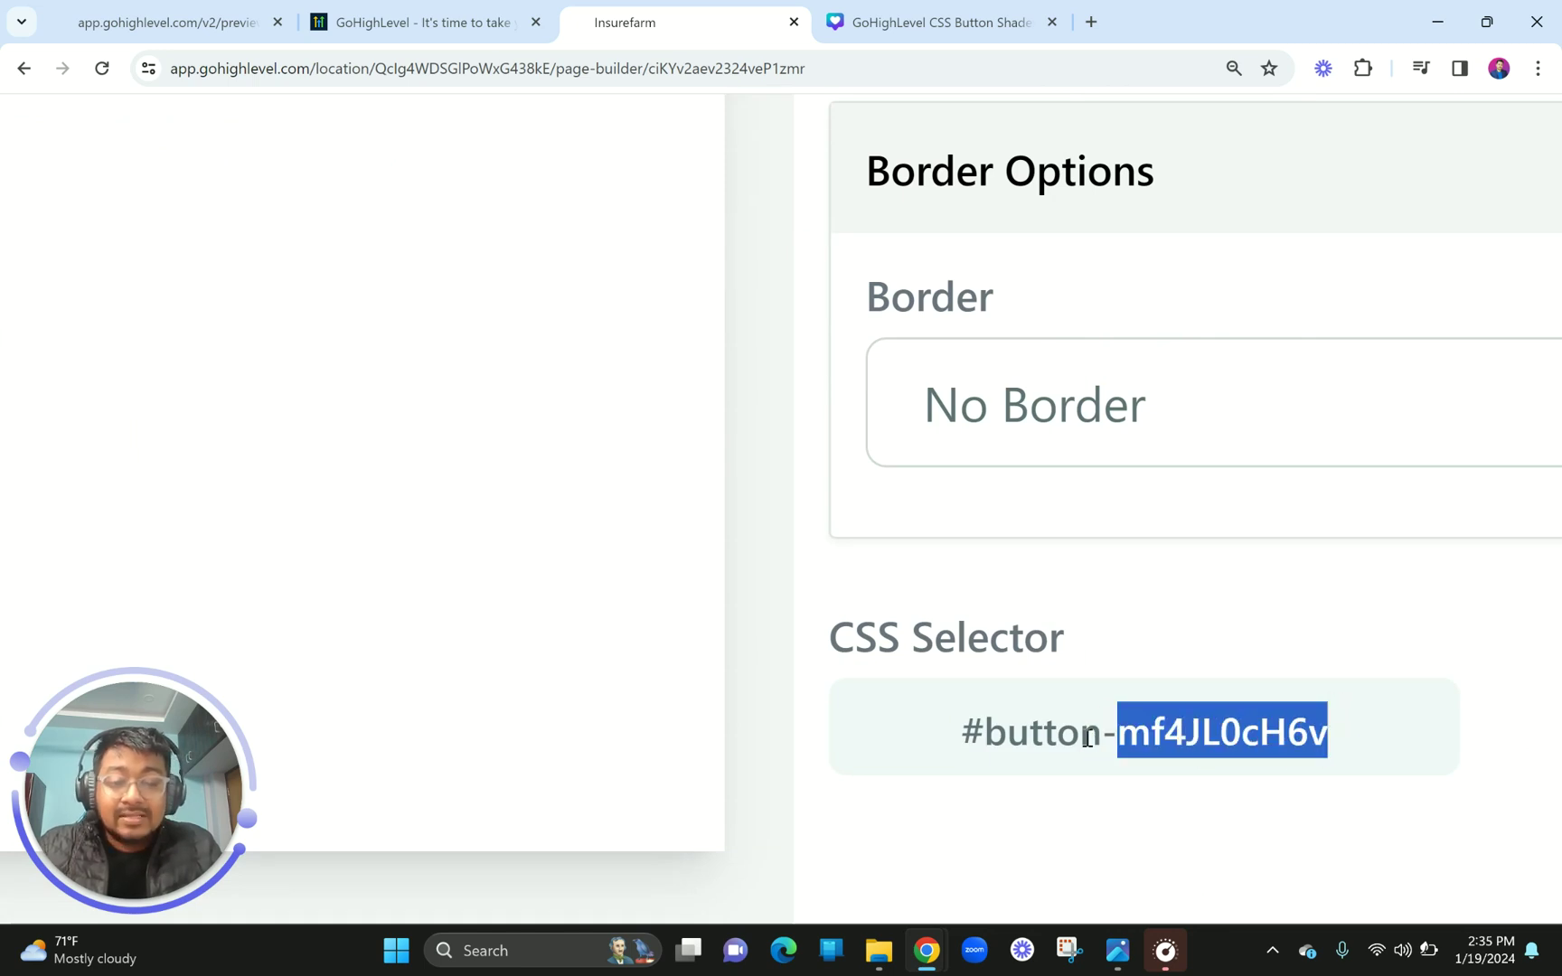
{"action": "scroll", "coordinate": [1137, 712], "scroll_direction": "down", "scroll_amount": 5}
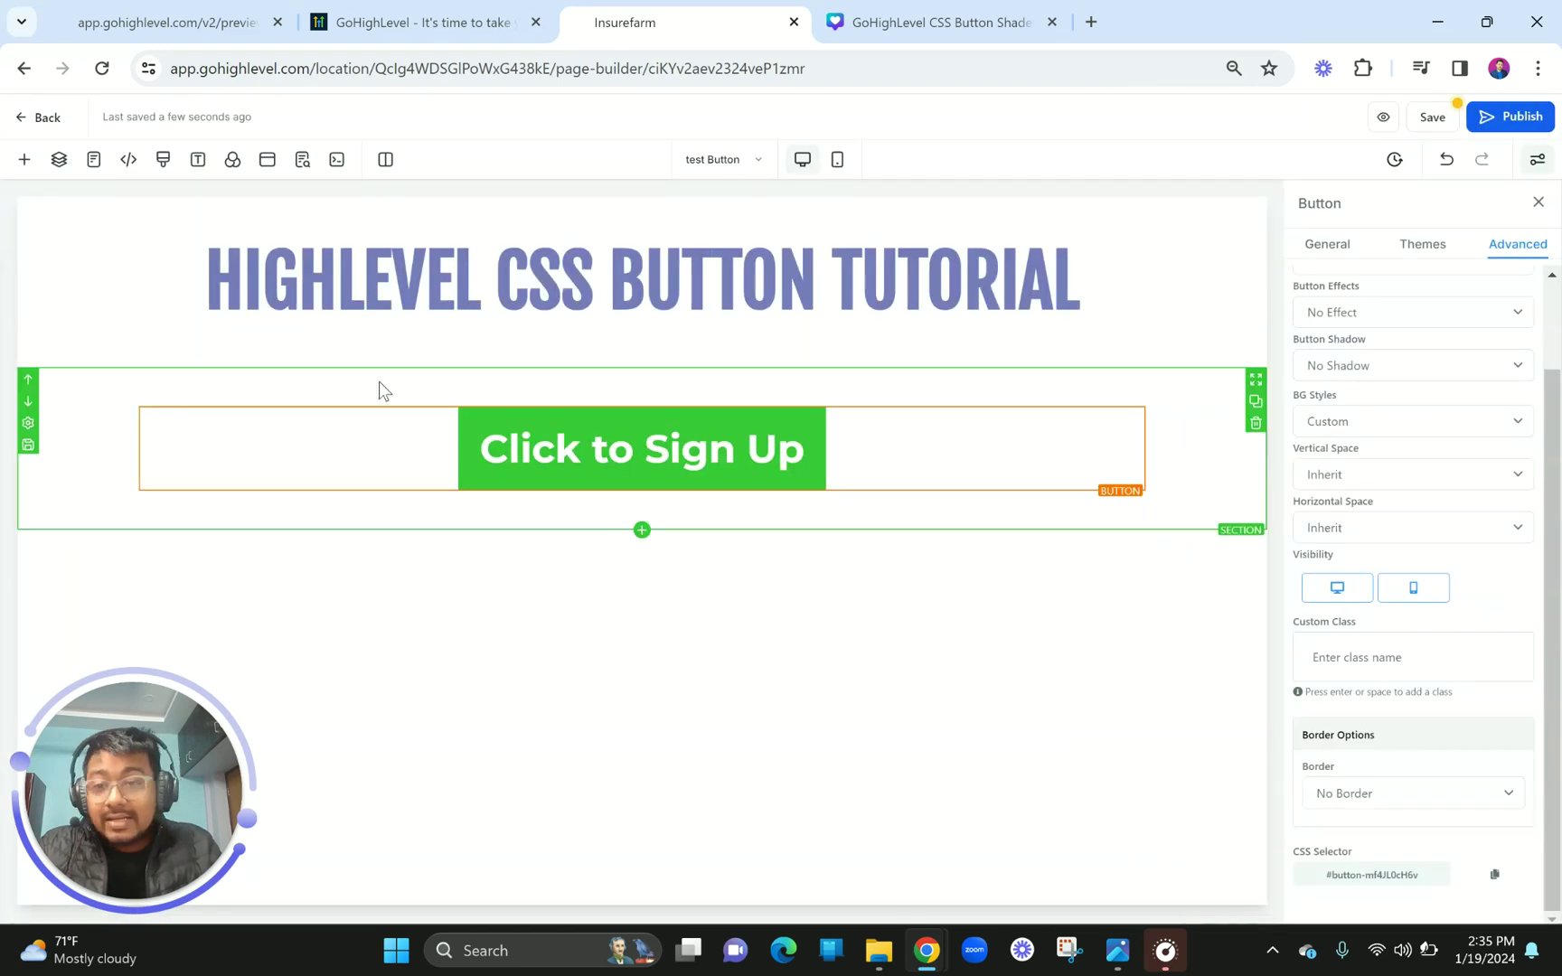
{"action": "left_click", "coordinate": [163, 160]}
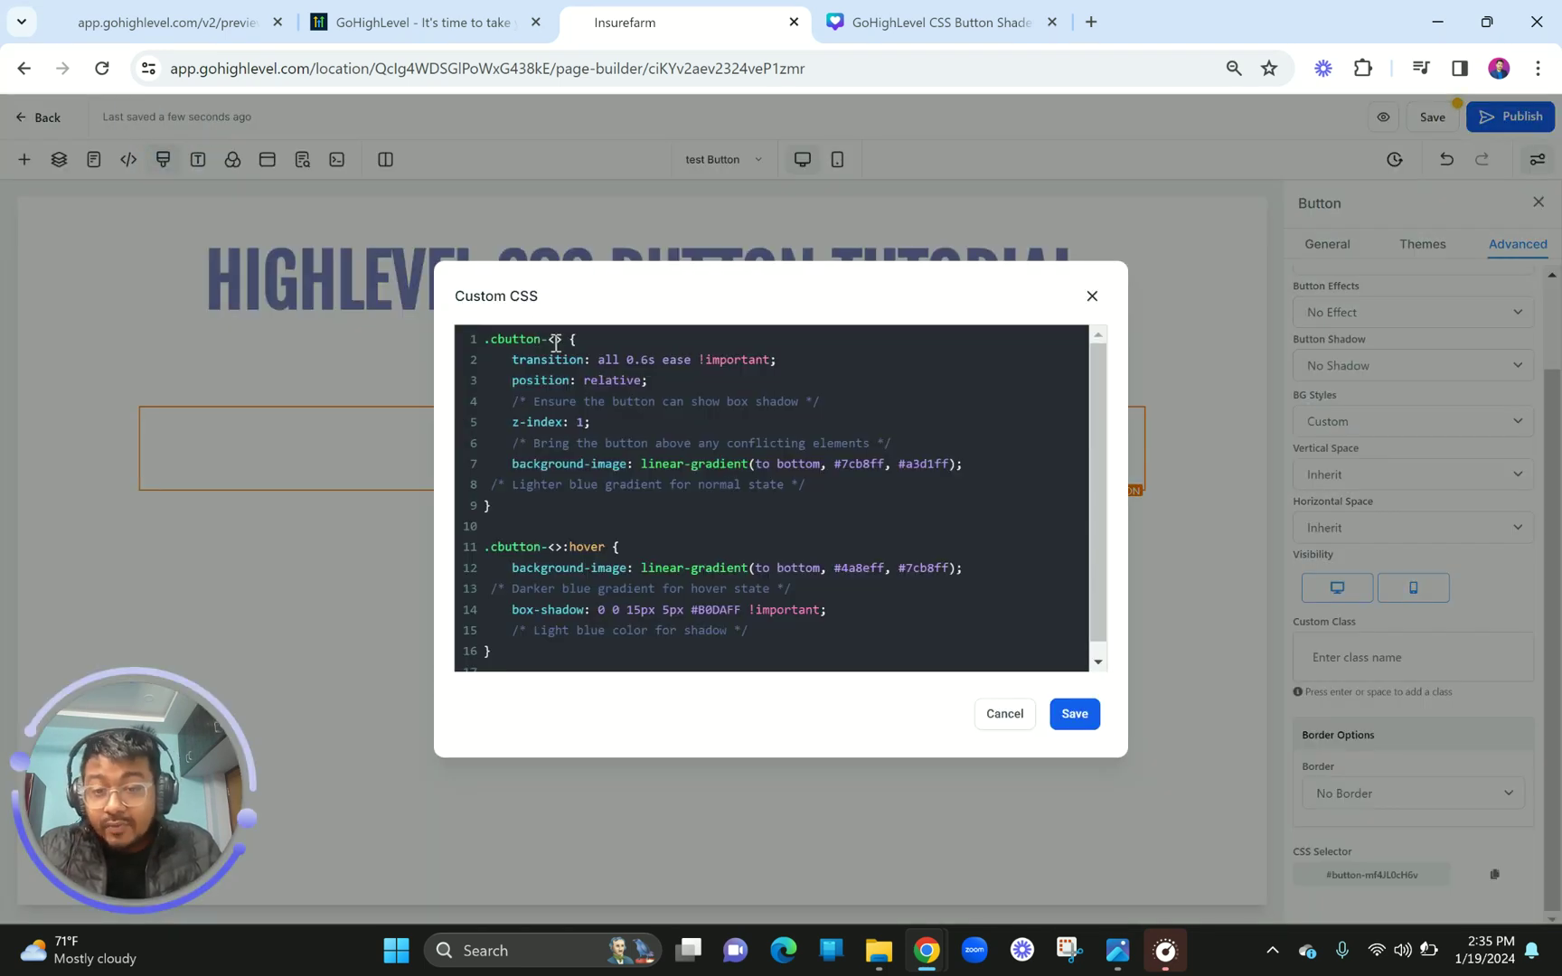
{"action": "scroll", "coordinate": [555, 344], "scroll_direction": "up", "scroll_amount": 5}
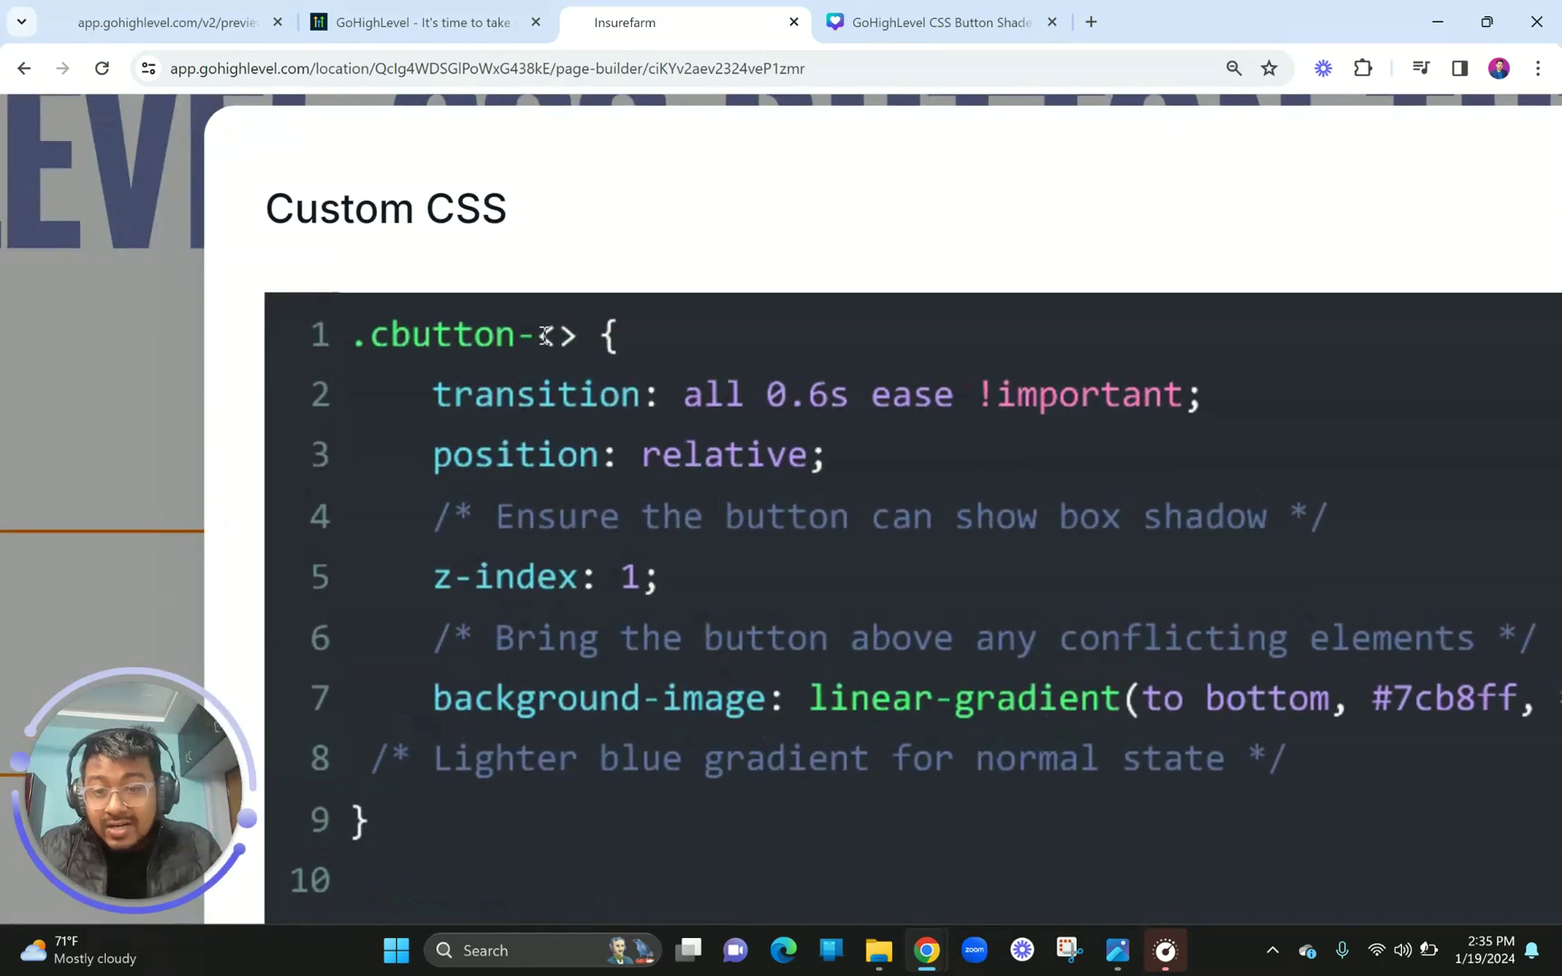
{"action": "left_click_drag", "start_coordinate": [546, 336], "coordinate": [577, 336]}
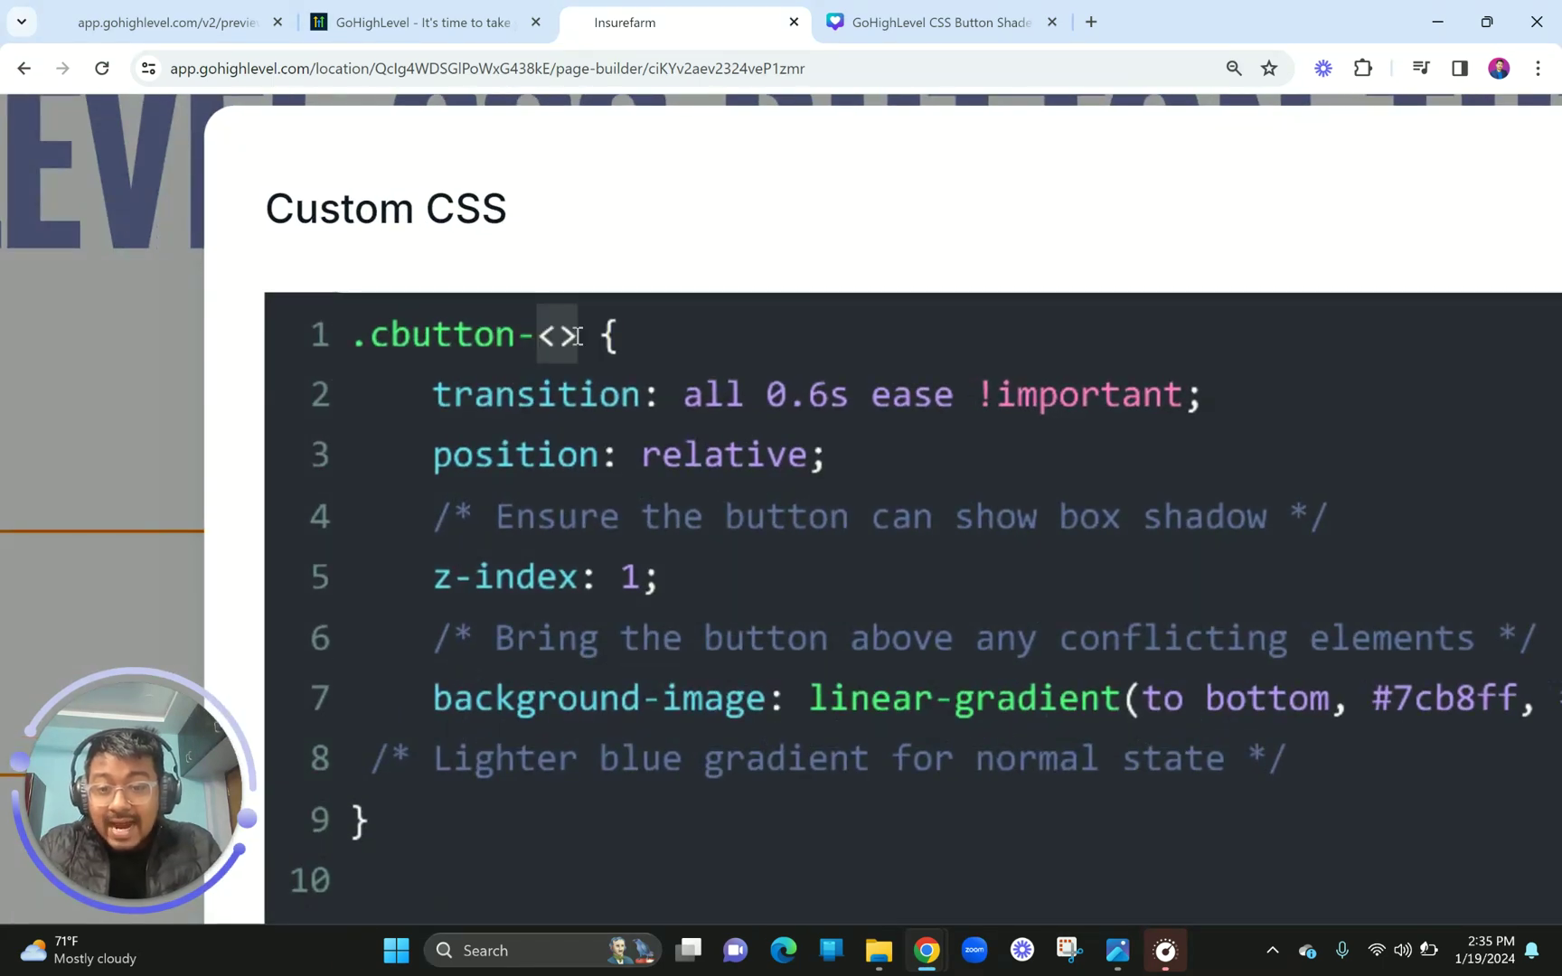
{"action": "key", "text": "ctrl+v"}
{"action": "scroll", "coordinate": [614, 391], "scroll_direction": "down", "scroll_amount": 5}
{"action": "left_click", "coordinate": [579, 678]}
{"action": "left_click_drag", "start_coordinate": [579, 678], "coordinate": [598, 678]}
{"action": "key", "text": "ctrl+v"}
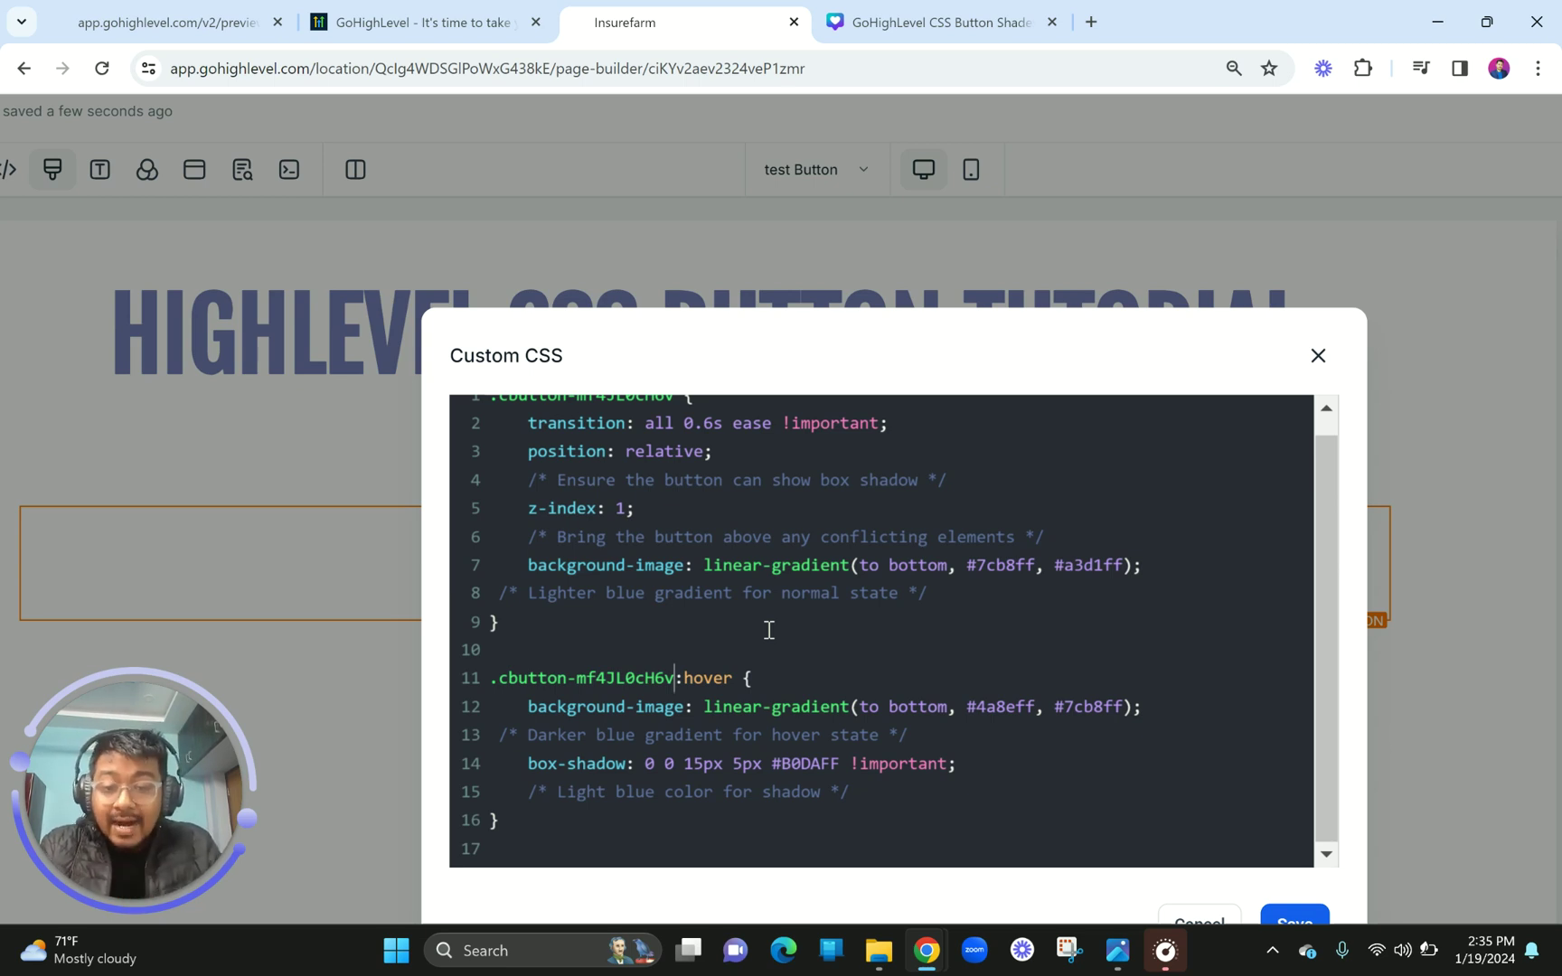
{"action": "key", "text": "ctrl+minus"}
{"action": "key", "text": "ctrl+minus"}
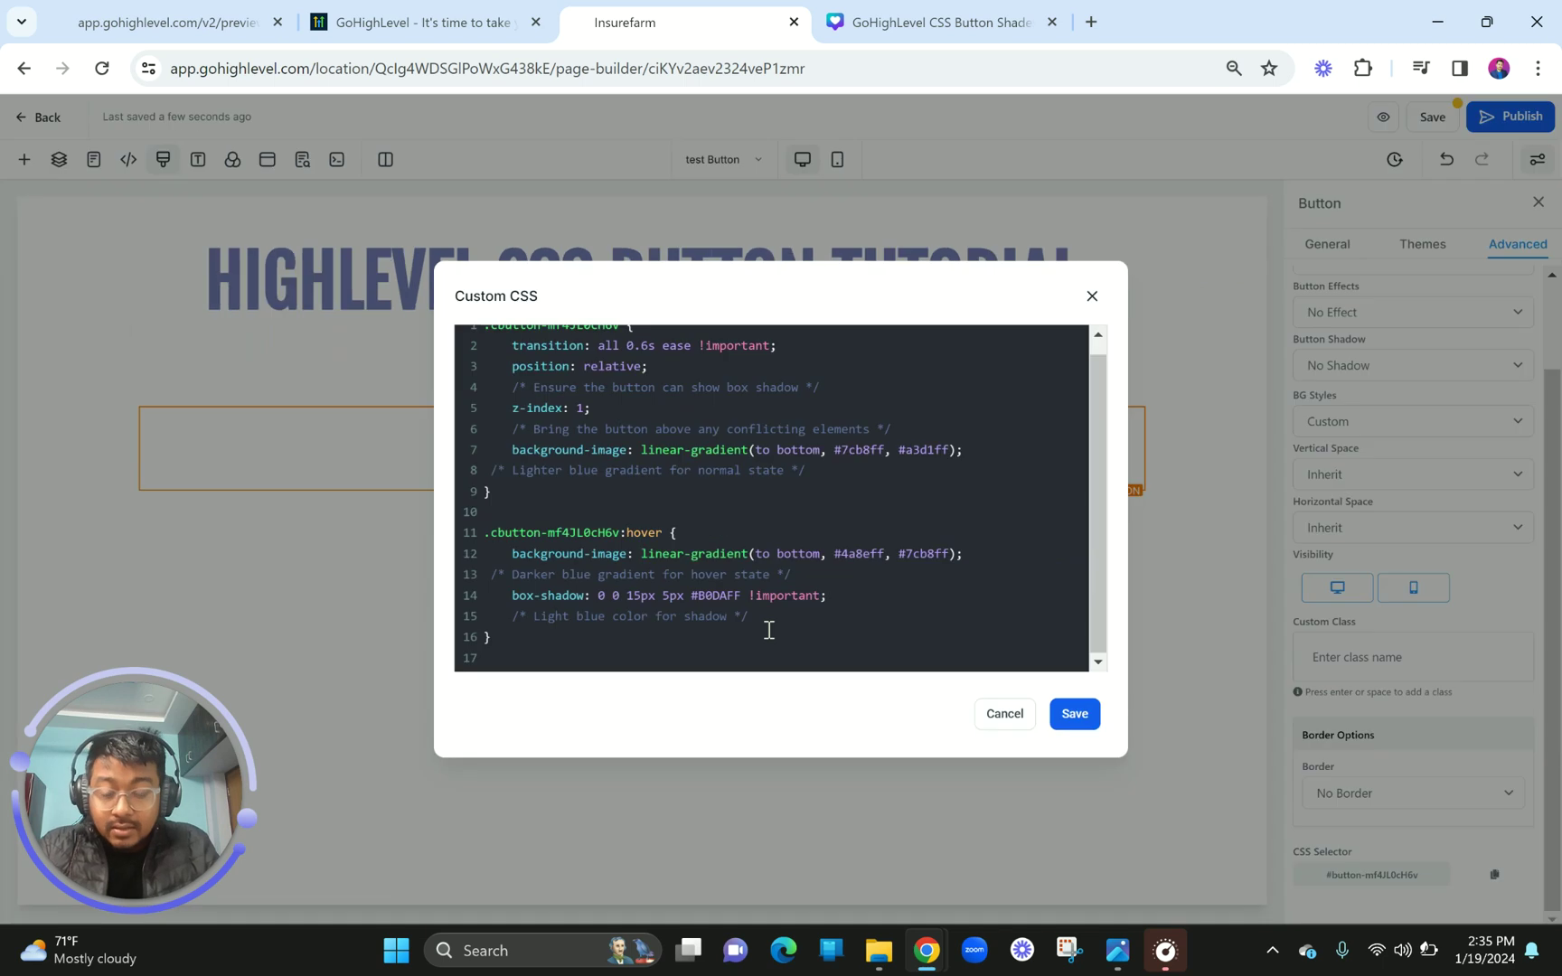
{"action": "left_click", "coordinate": [1077, 725]}
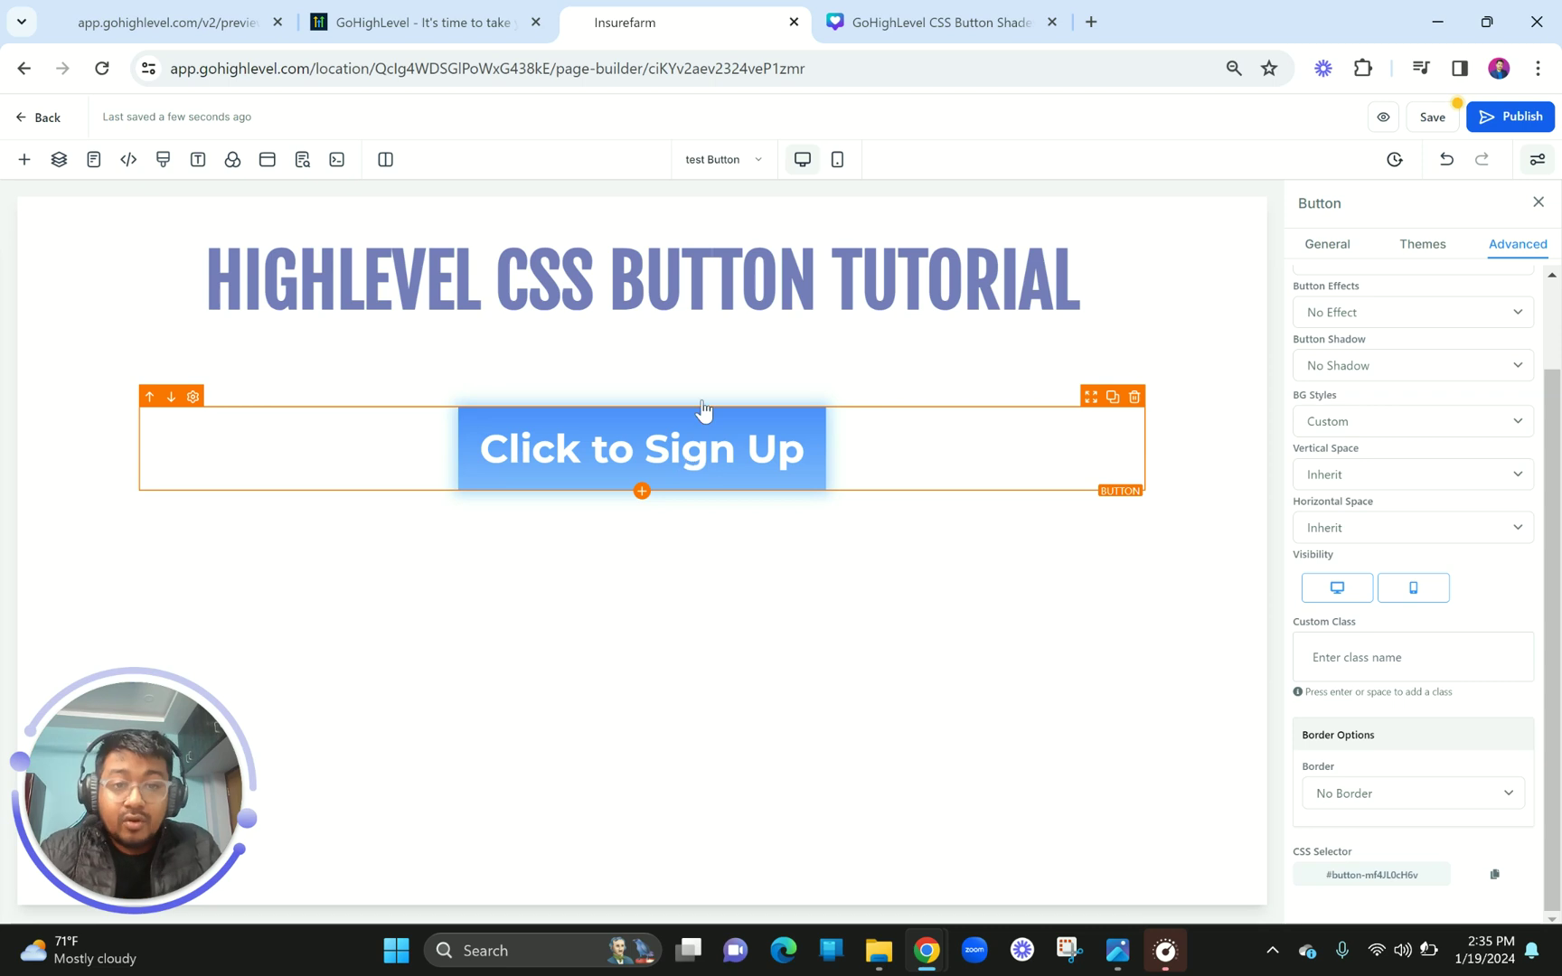
{"action": "left_click", "coordinate": [899, 20]}
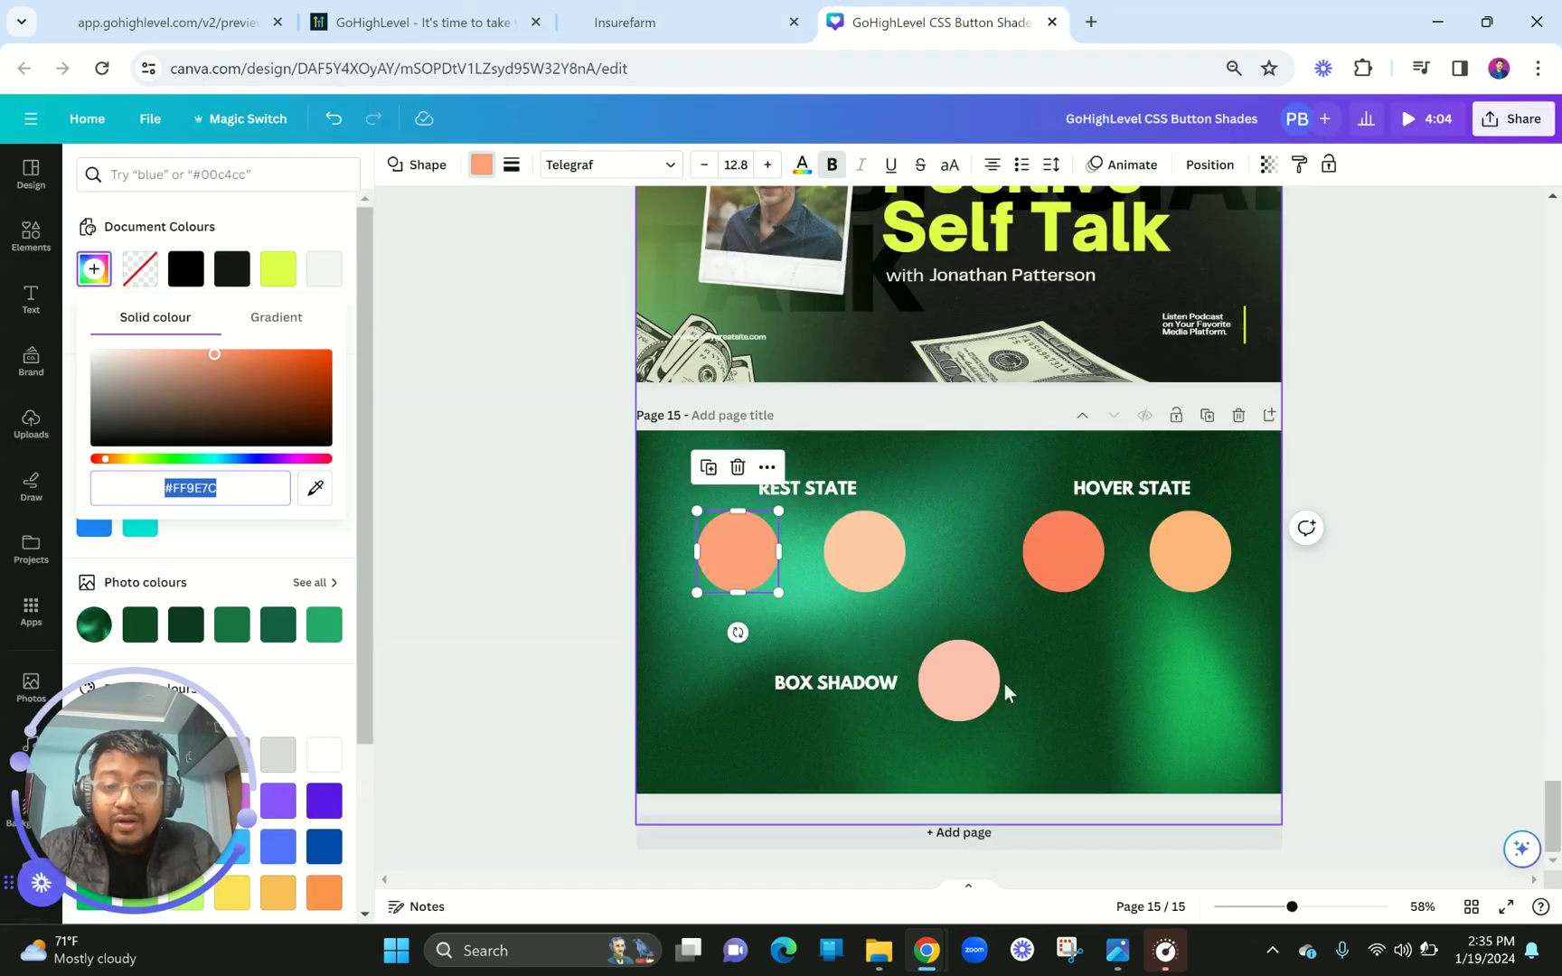
{"action": "scroll", "coordinate": [1005, 684], "scroll_direction": "up", "scroll_amount": 5, "text": "ctrl"}
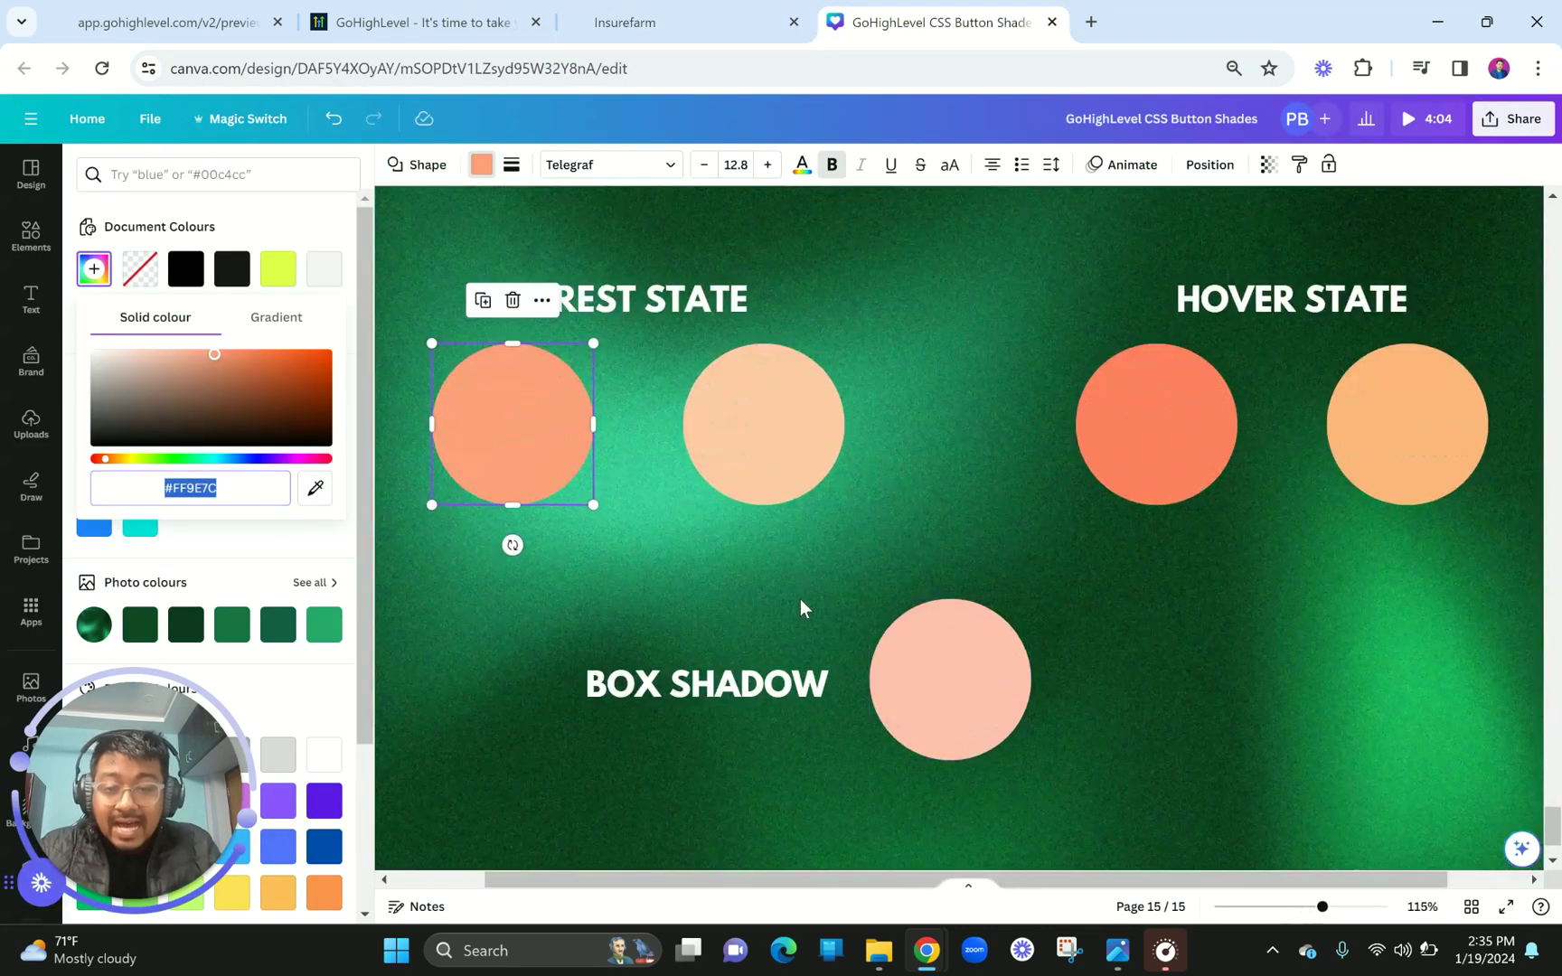
{"action": "left_click", "coordinate": [926, 529]}
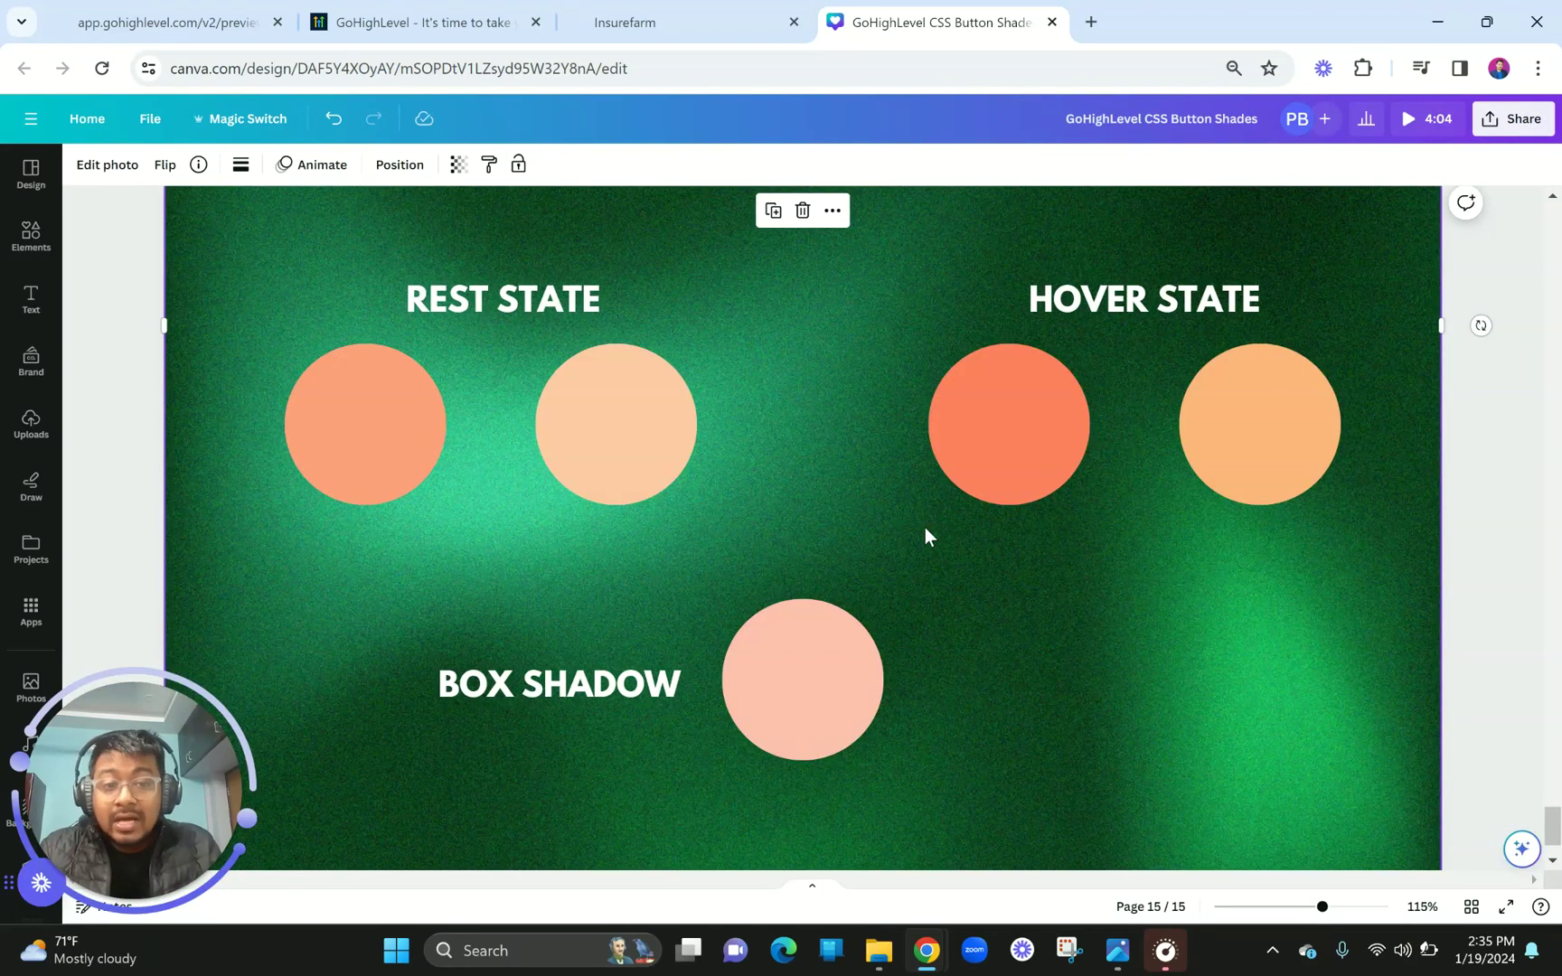
{"action": "left_click", "coordinate": [624, 21]}
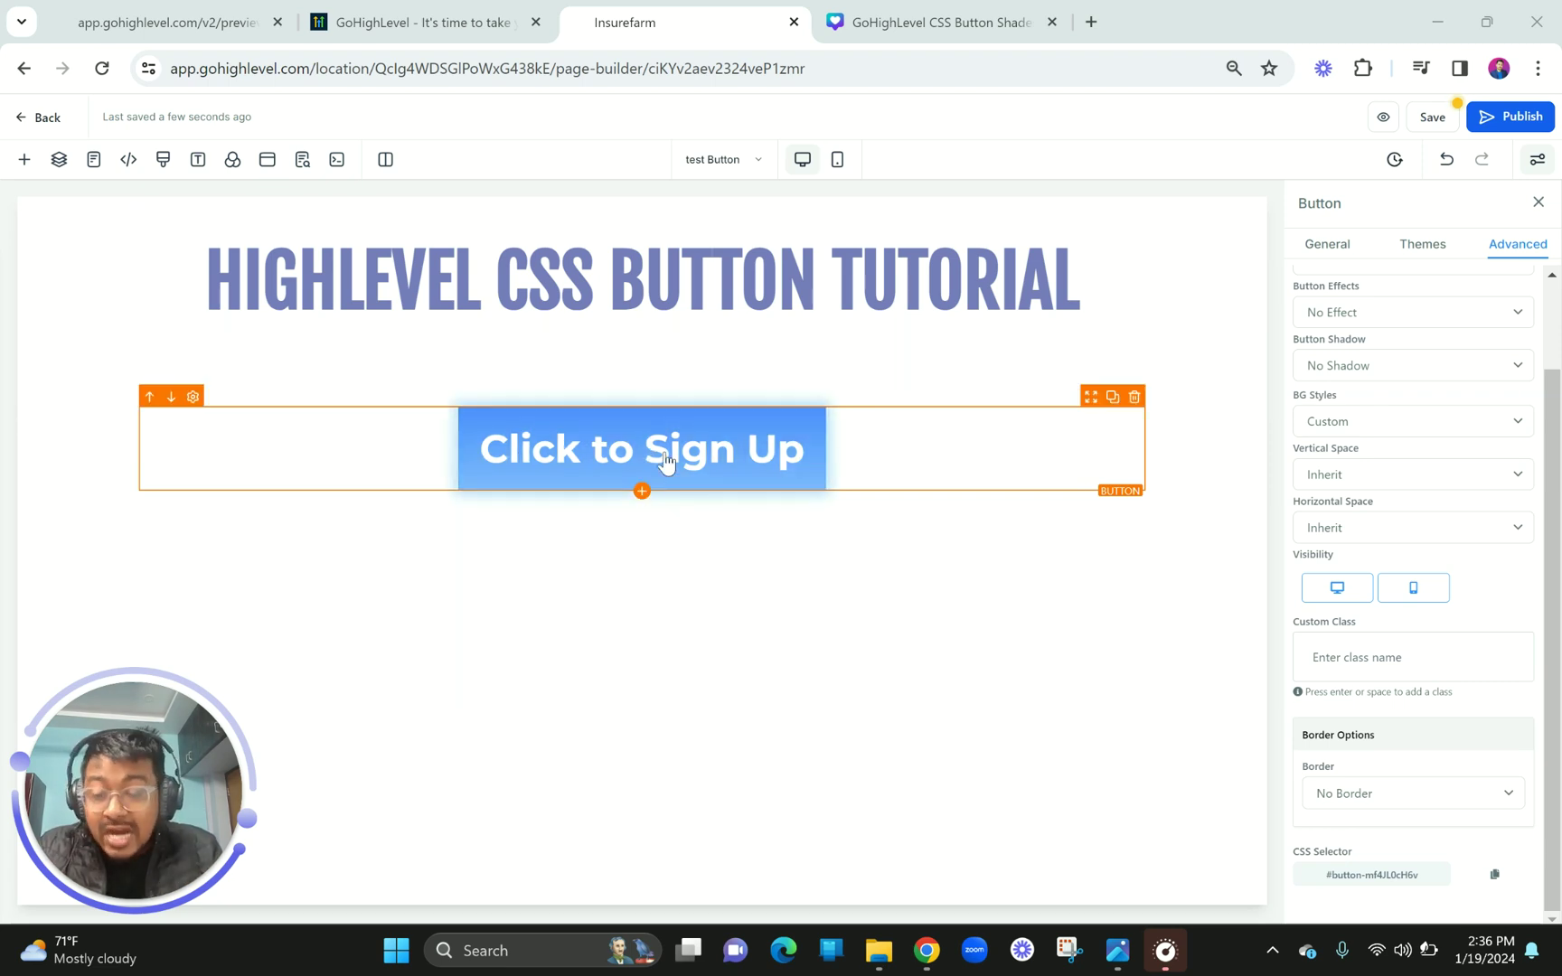
Copy the first Rest State circle's hex FF9E7C in Canva and return to GoHighLevel.
{"action": "left_click", "coordinate": [936, 21]}
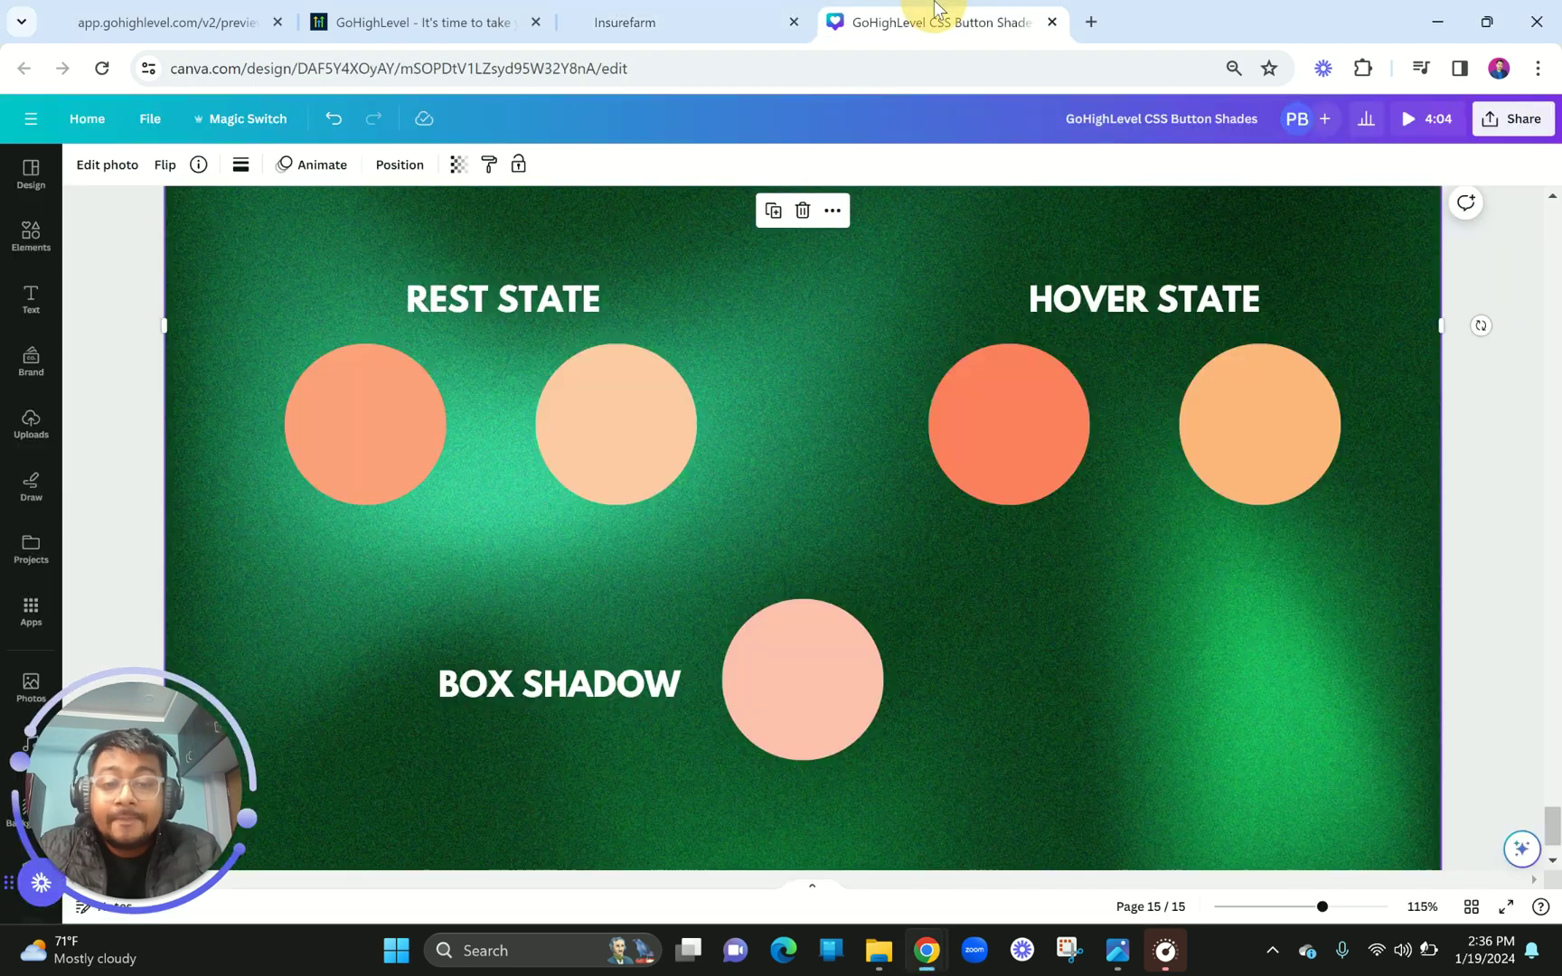
{"action": "left_click", "coordinate": [399, 439]}
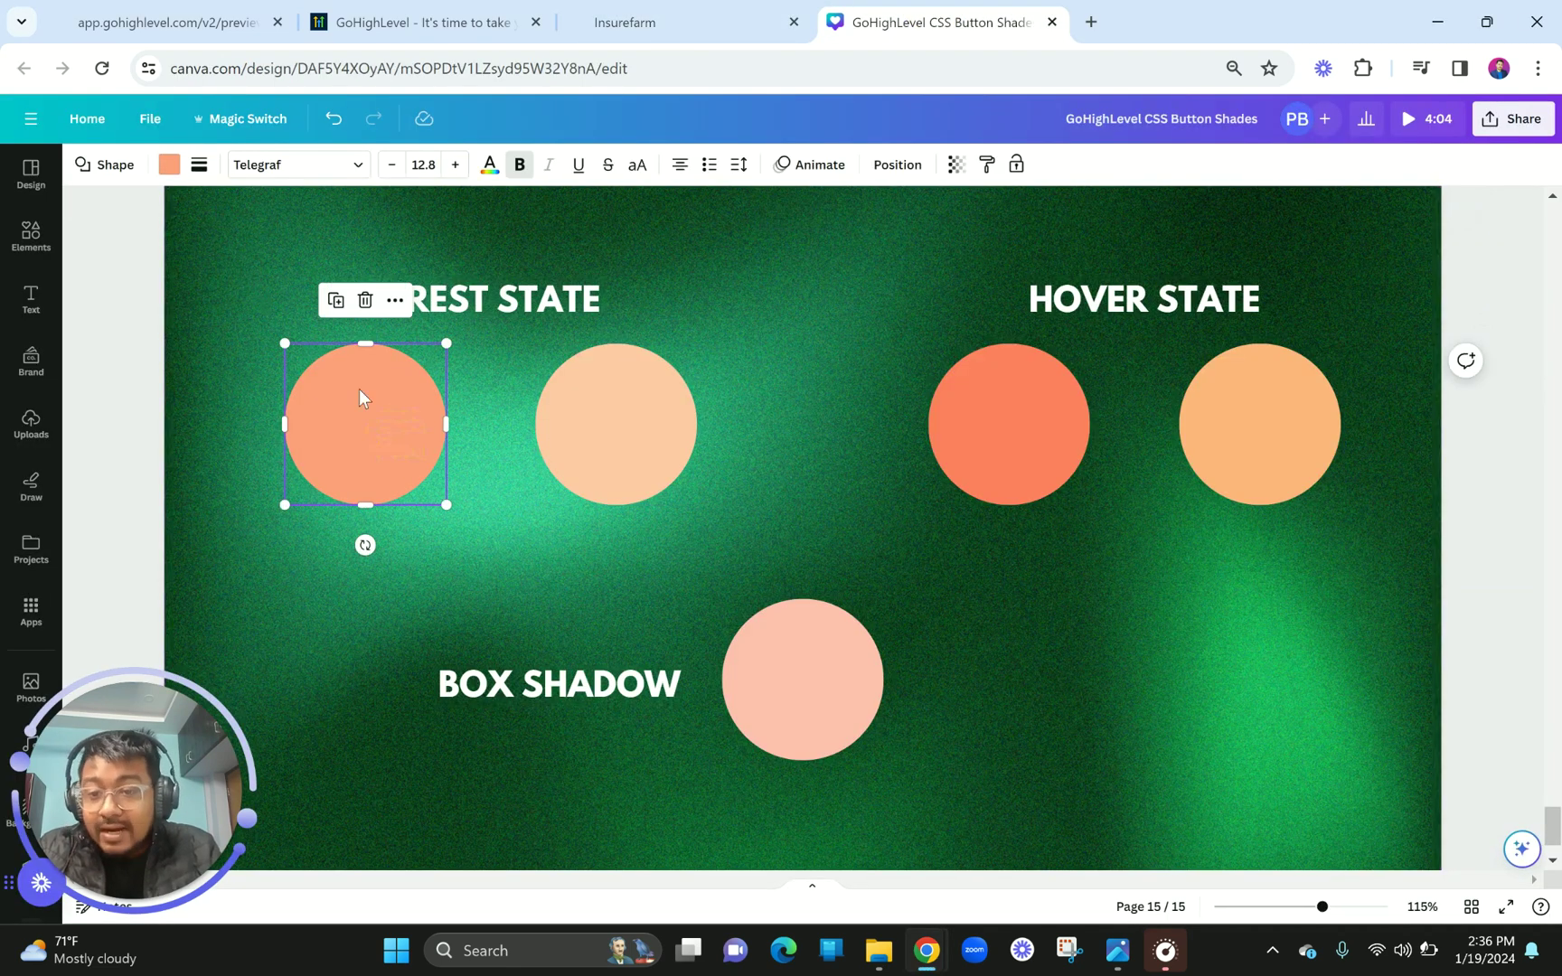
{"action": "left_click", "coordinate": [168, 163]}
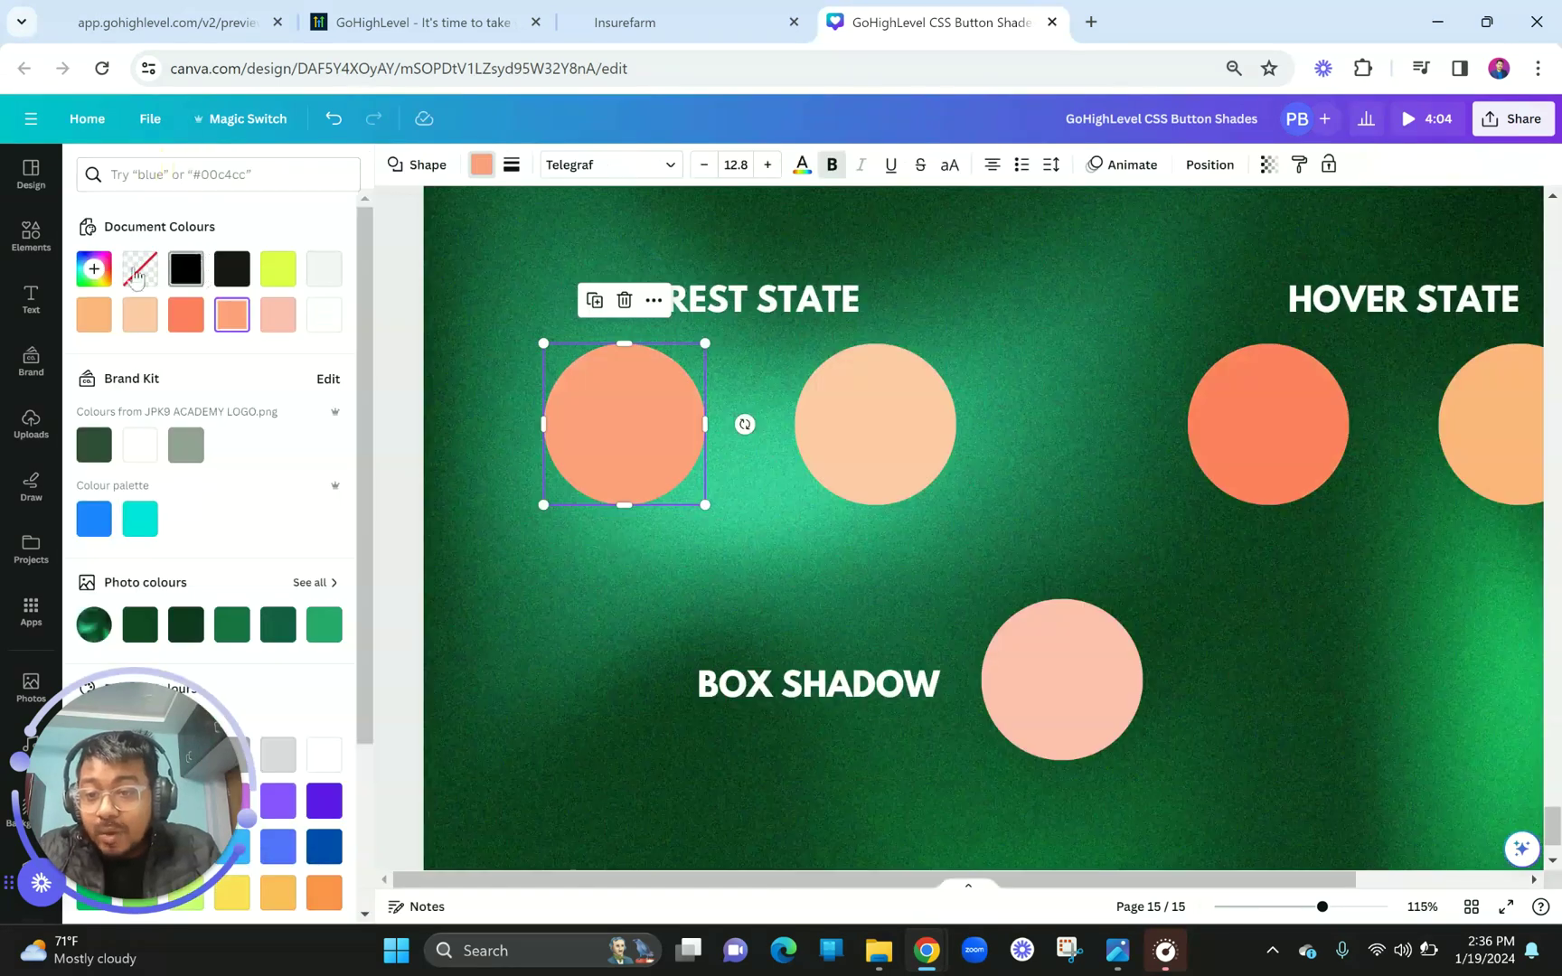
{"action": "left_click", "coordinate": [94, 269]}
{"action": "key", "text": "ctrl+c"}
{"action": "left_click", "coordinate": [192, 488]}
{"action": "left_click", "coordinate": [695, 19]}
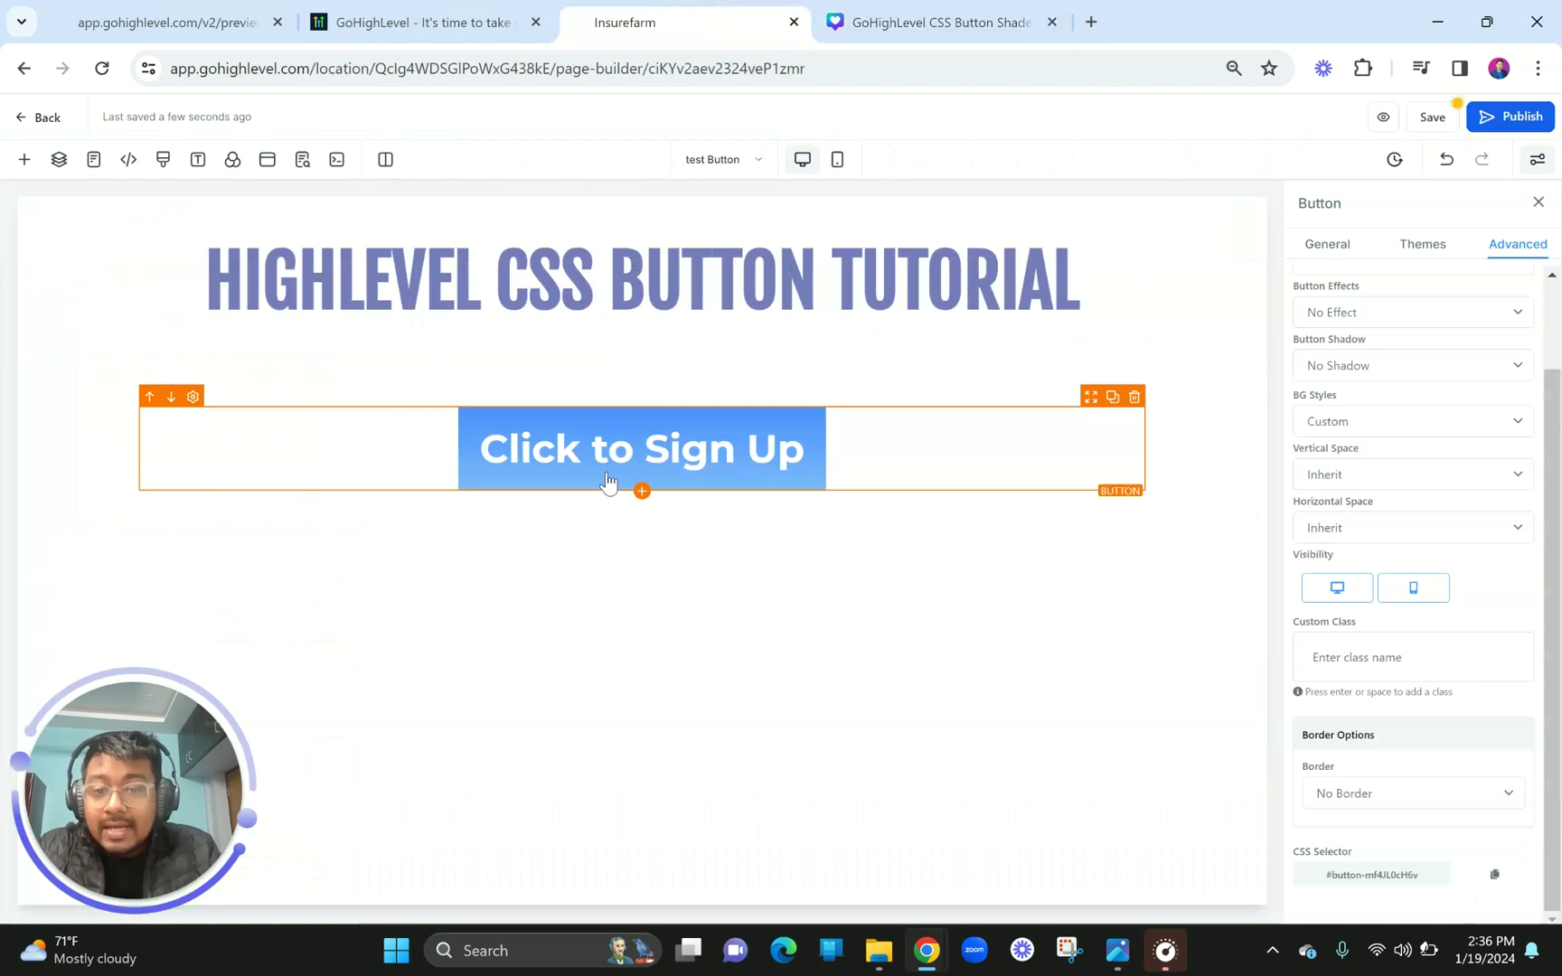
Replace the first gradient colour 7cb8ff on line 7 with FF9E7C.
{"action": "left_click", "coordinate": [164, 163]}
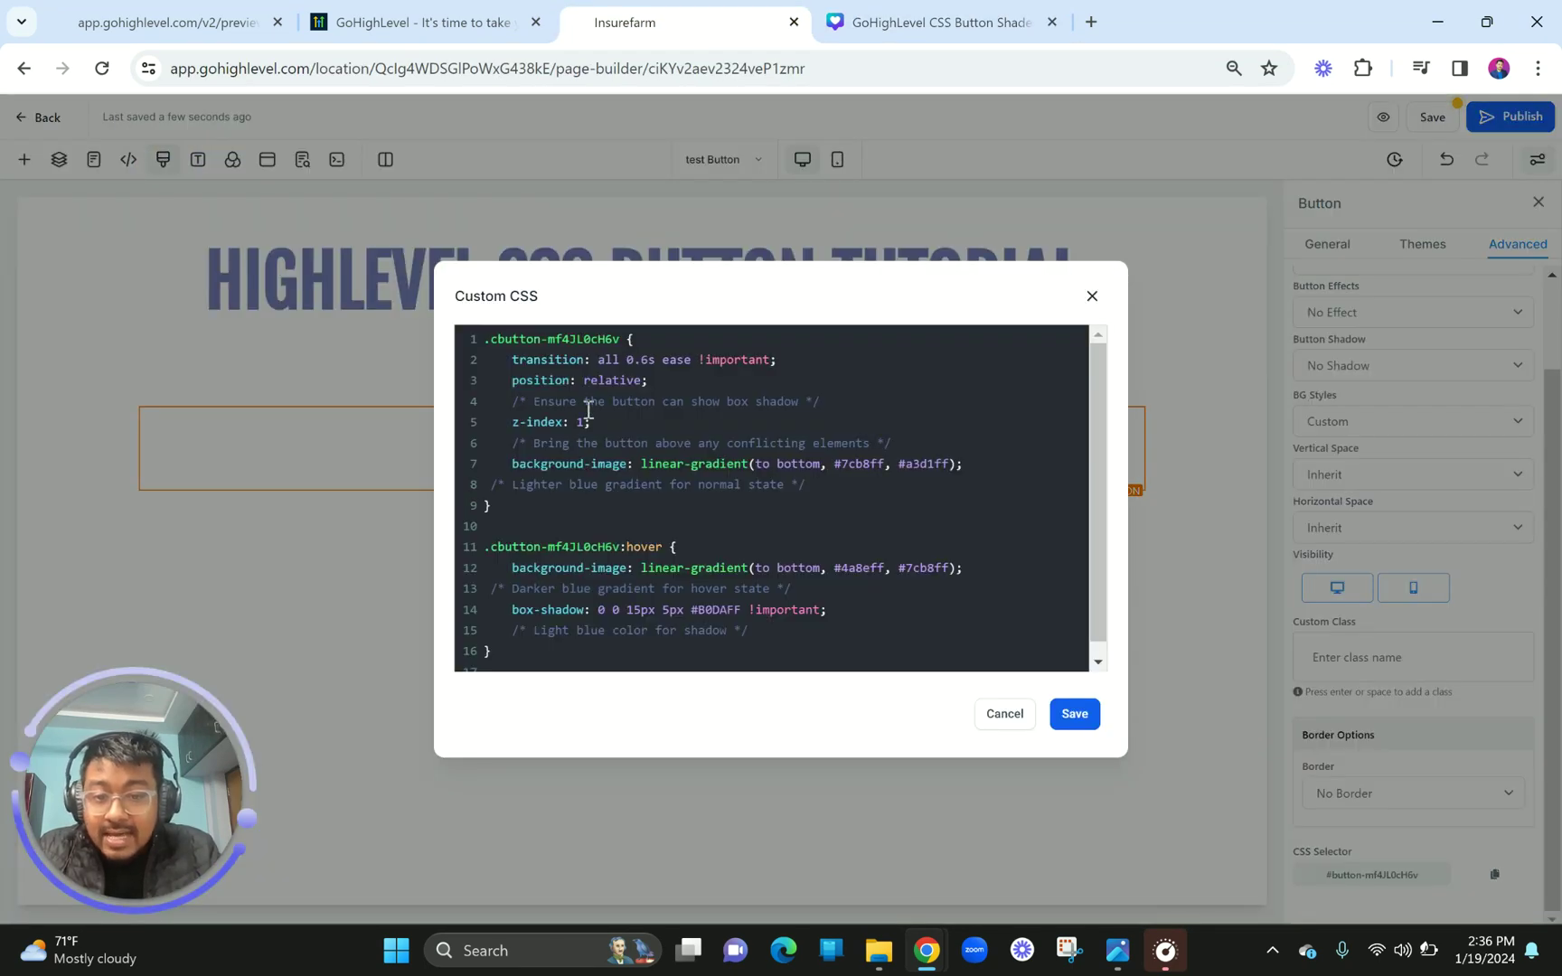
{"action": "left_click_drag", "start_coordinate": [512, 359], "coordinate": [995, 474]}
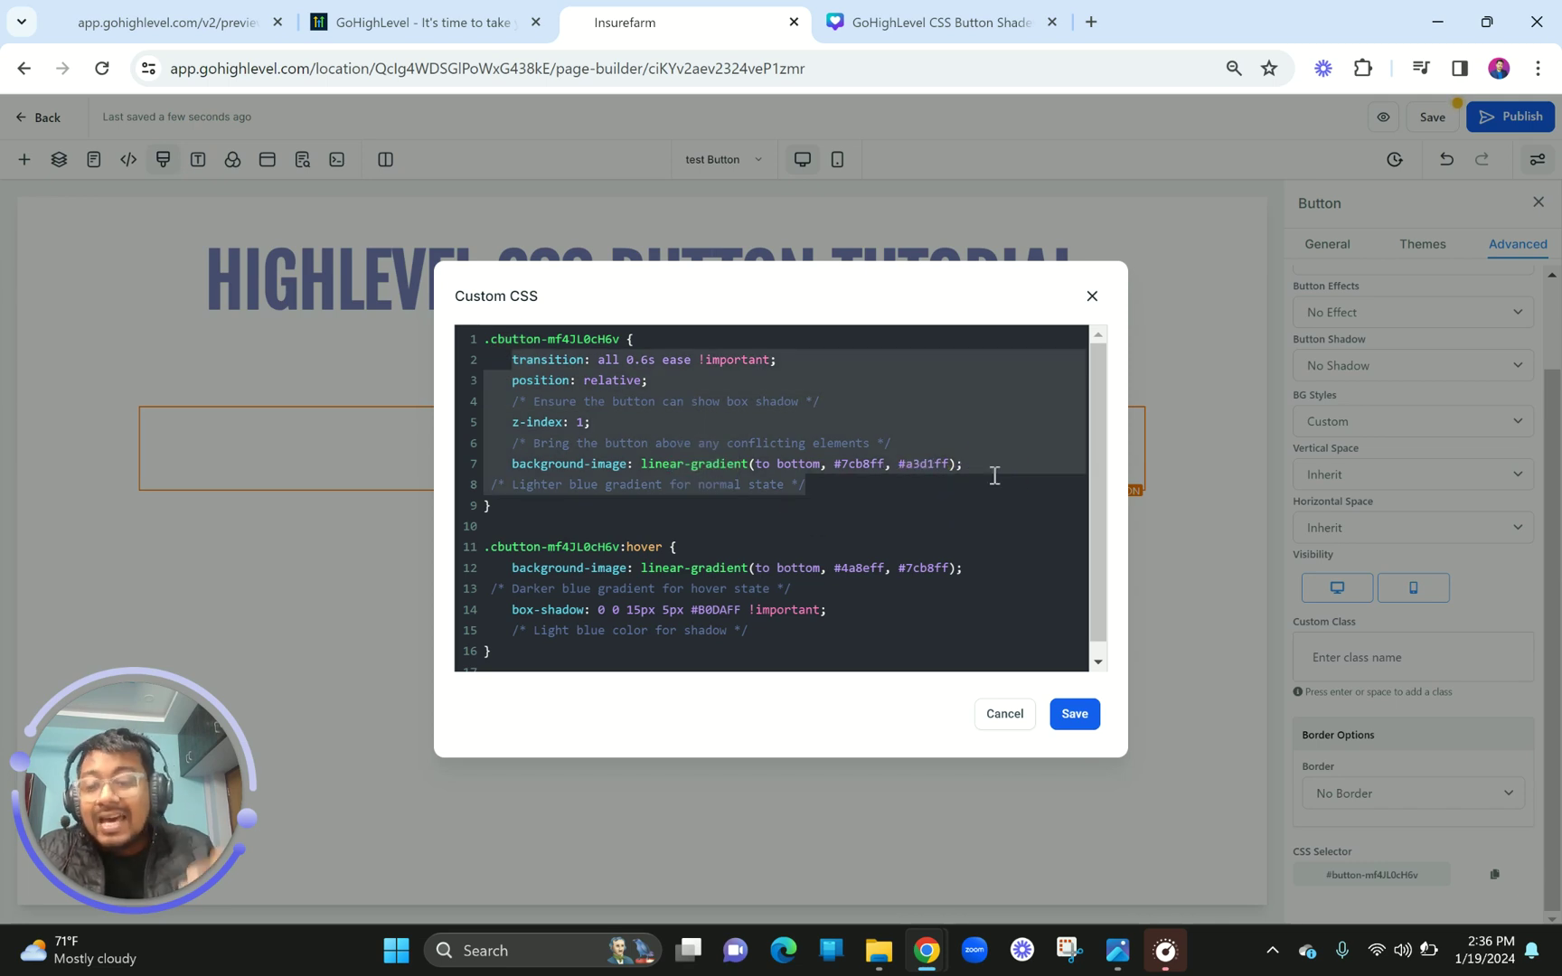
{"action": "left_click", "coordinate": [812, 500]}
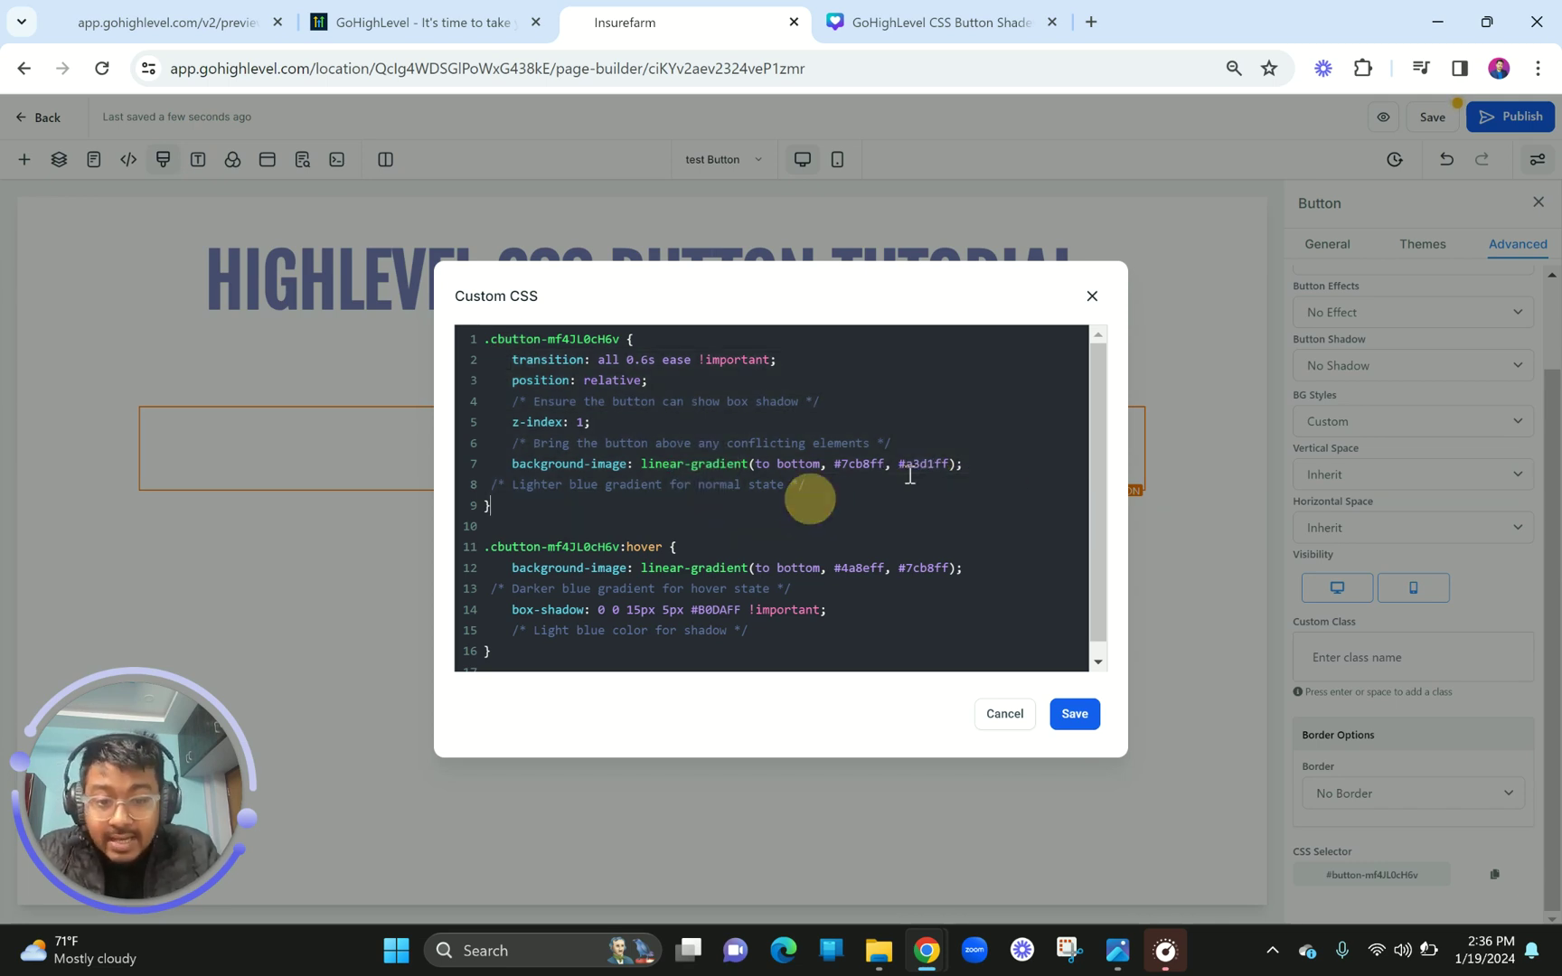
{"action": "scroll", "coordinate": [886, 456], "scroll_direction": "up", "scroll_amount": 5}
{"action": "double_click", "coordinate": [828, 476]}
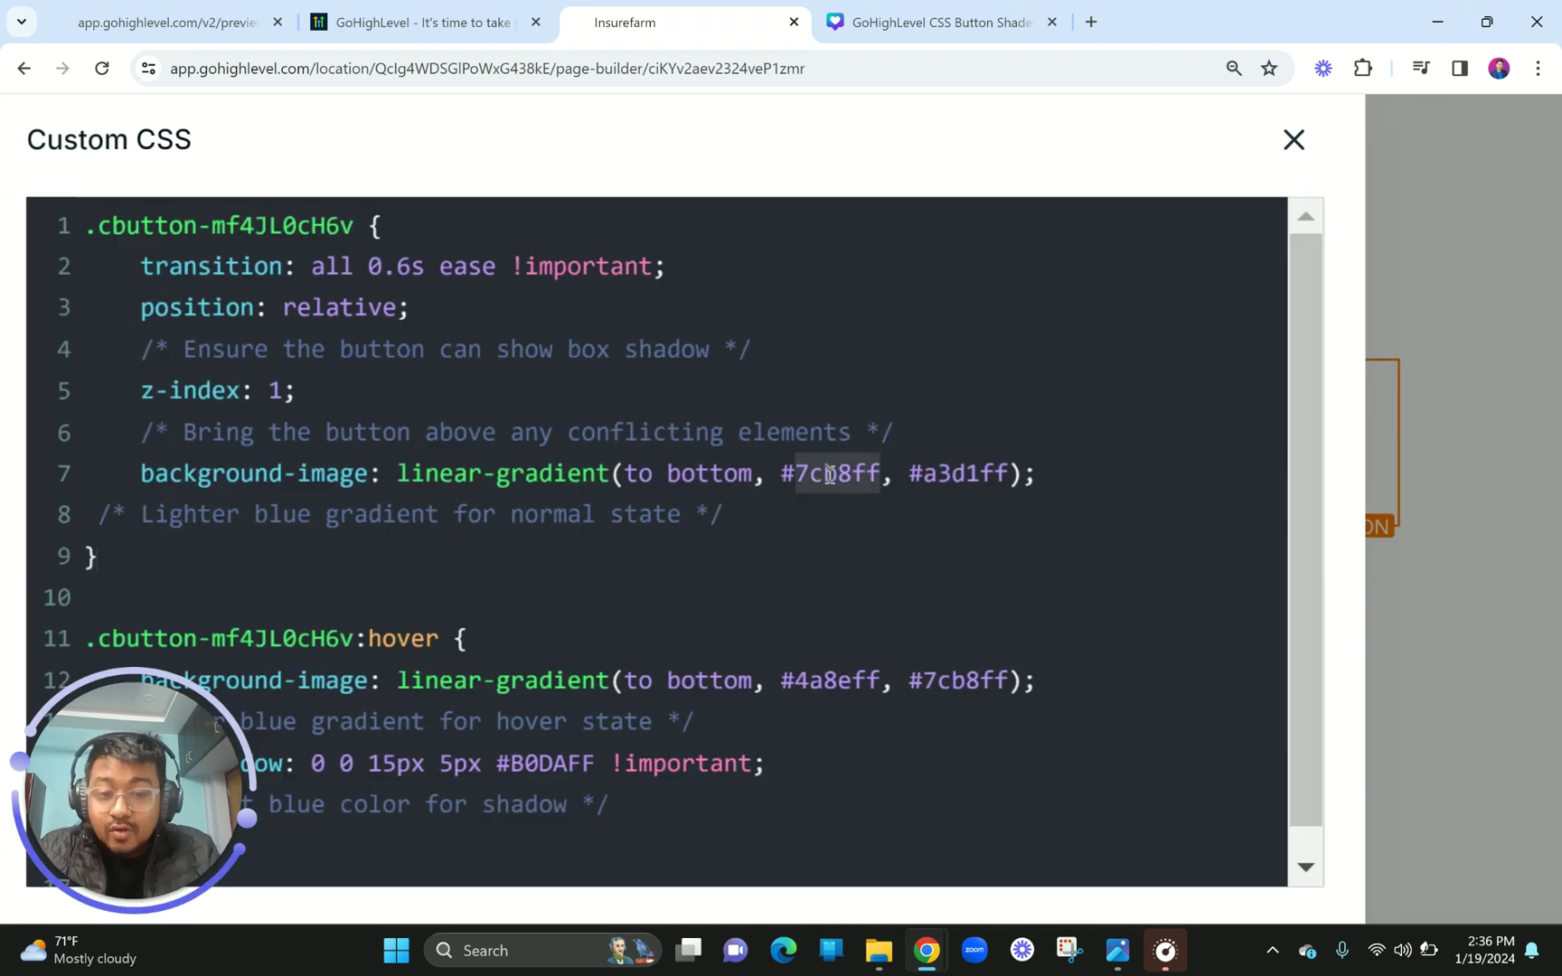
{"action": "key", "text": "ctrl+v"}
Copy FEC8A5 from the second Rest State circle and paste it over a3d1ff on line 7.
{"action": "left_click", "coordinate": [935, 22]}
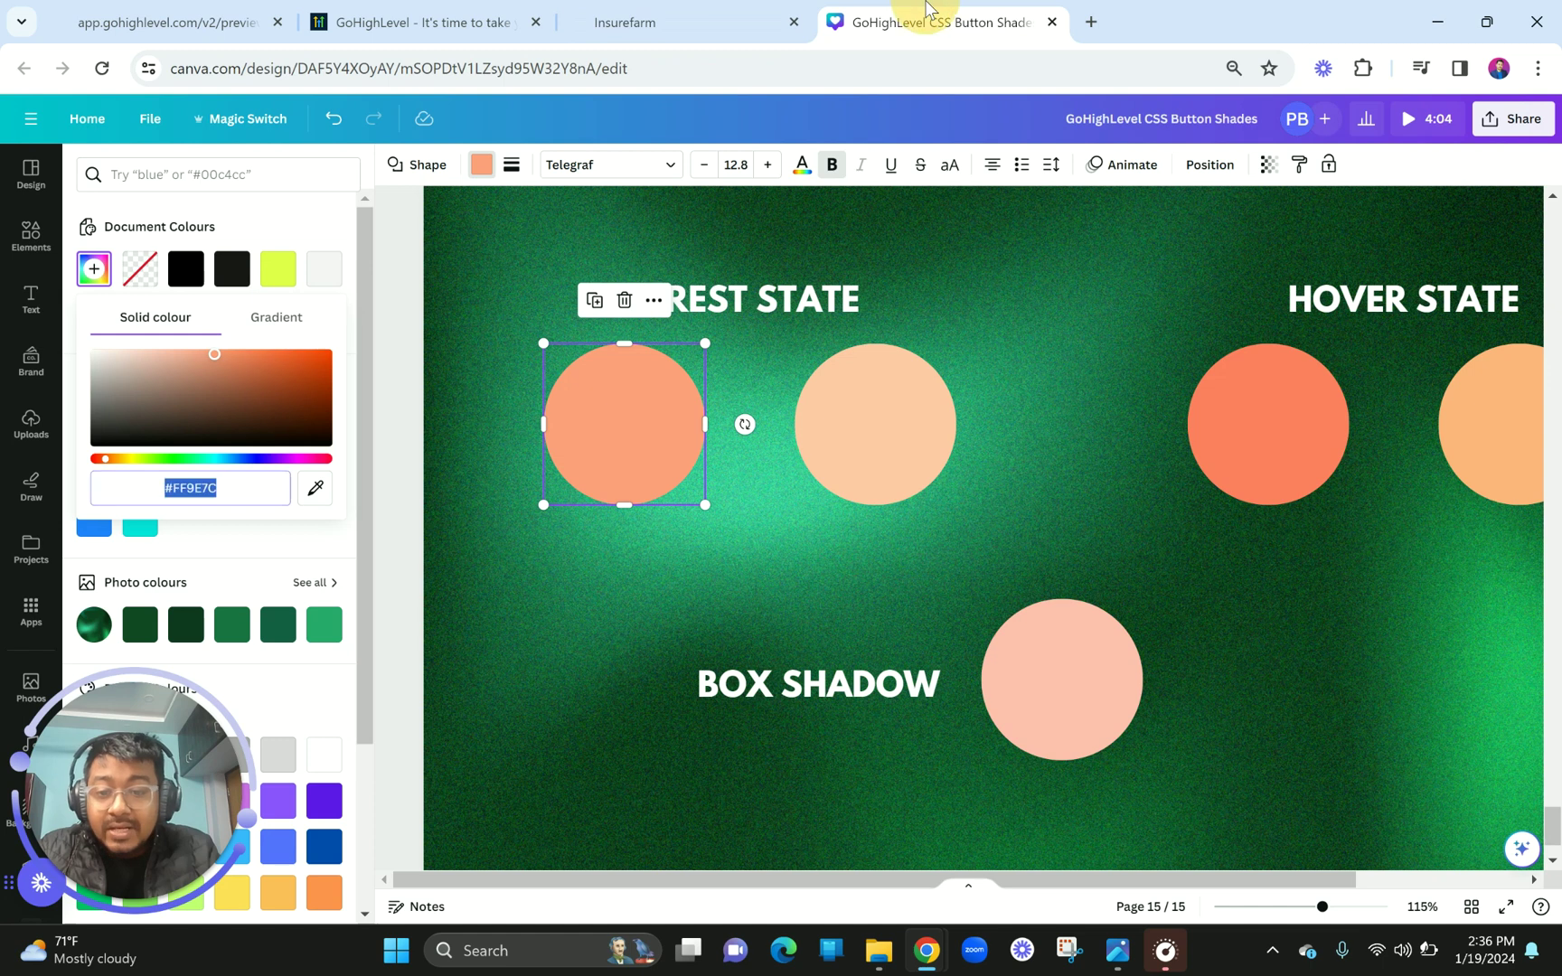
{"action": "left_click", "coordinate": [864, 440]}
{"action": "left_click", "coordinate": [94, 268]}
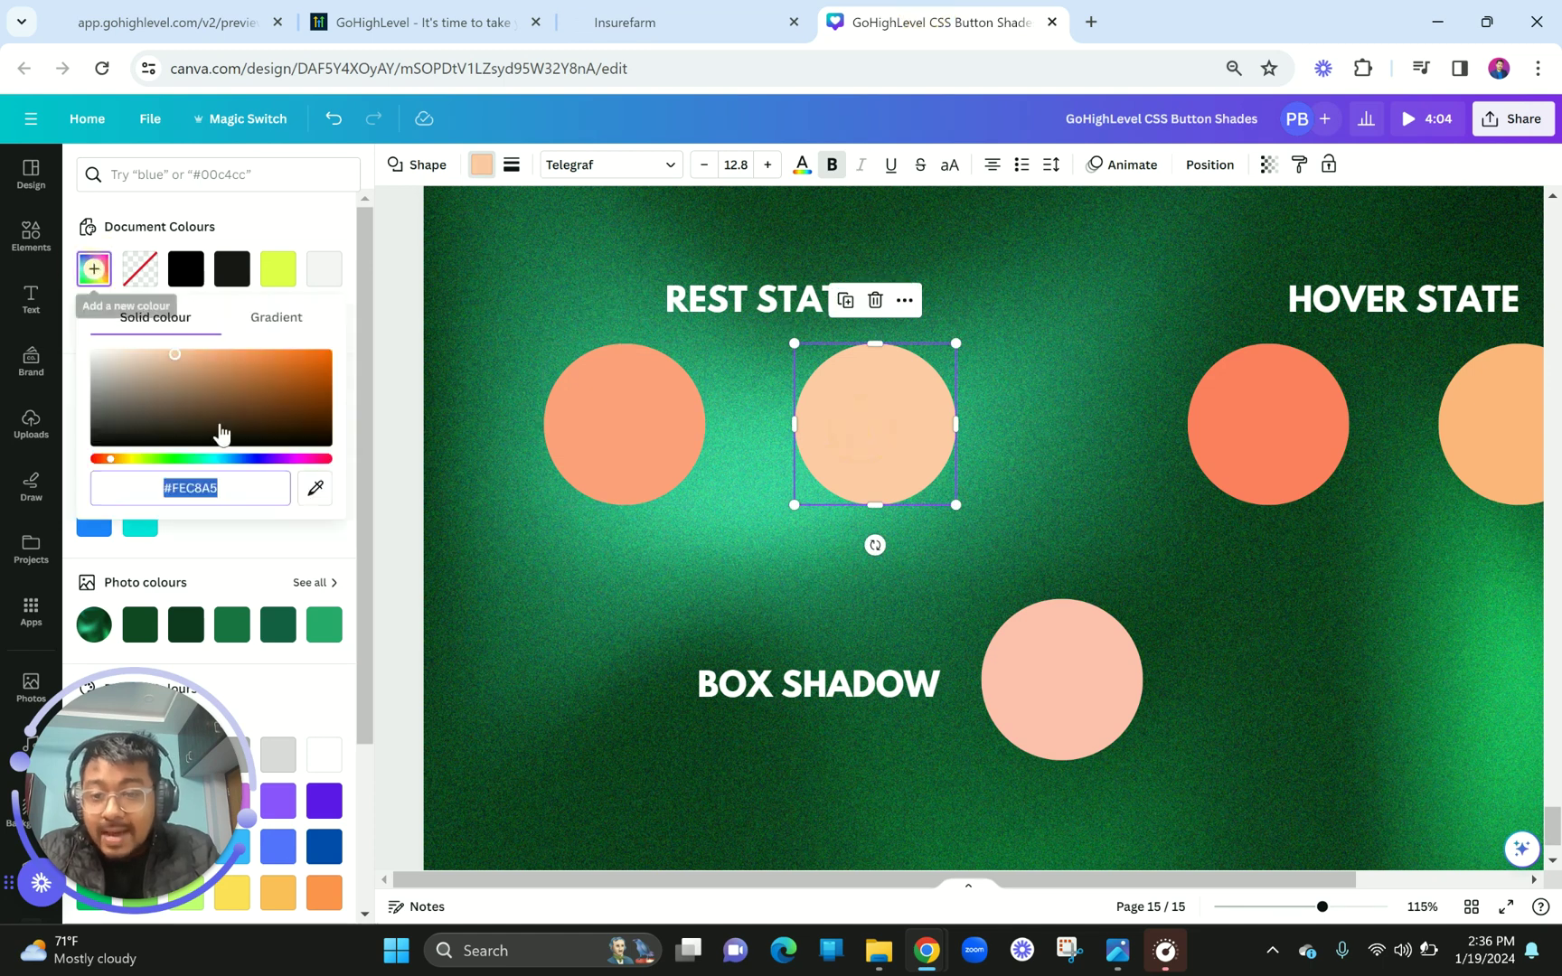
{"action": "double_click", "coordinate": [194, 488]}
{"action": "key", "text": "ctrl+c"}
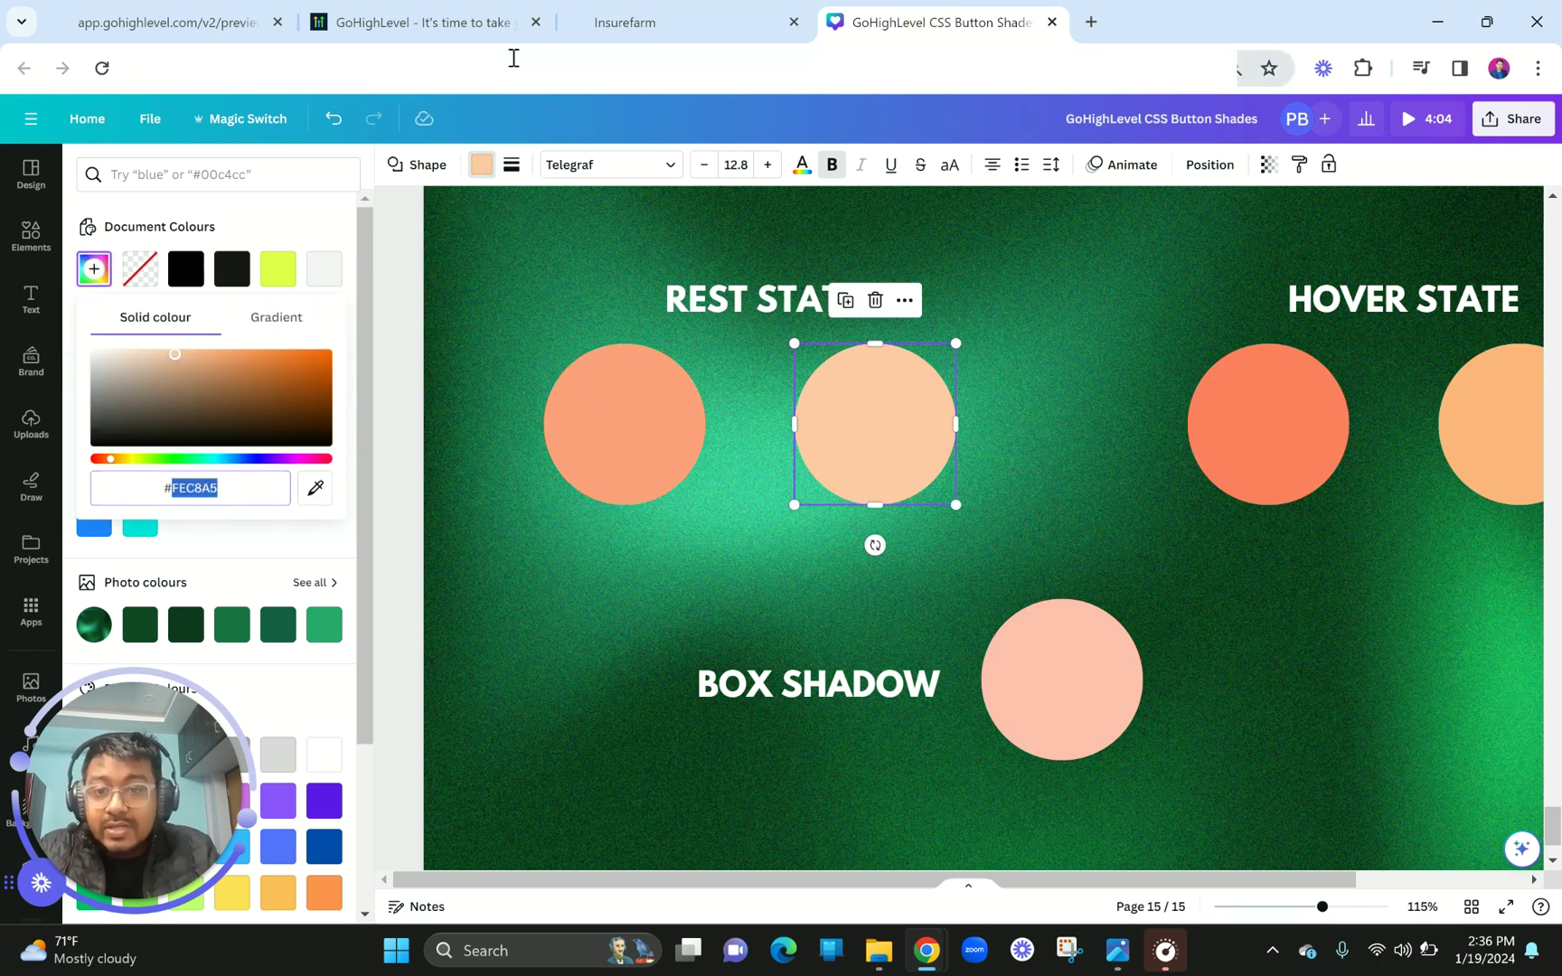
{"action": "left_click", "coordinate": [624, 22]}
{"action": "double_click", "coordinate": [956, 474]}
{"action": "key", "text": "ctrl+v"}
{"action": "key", "text": "ctrl+0"}
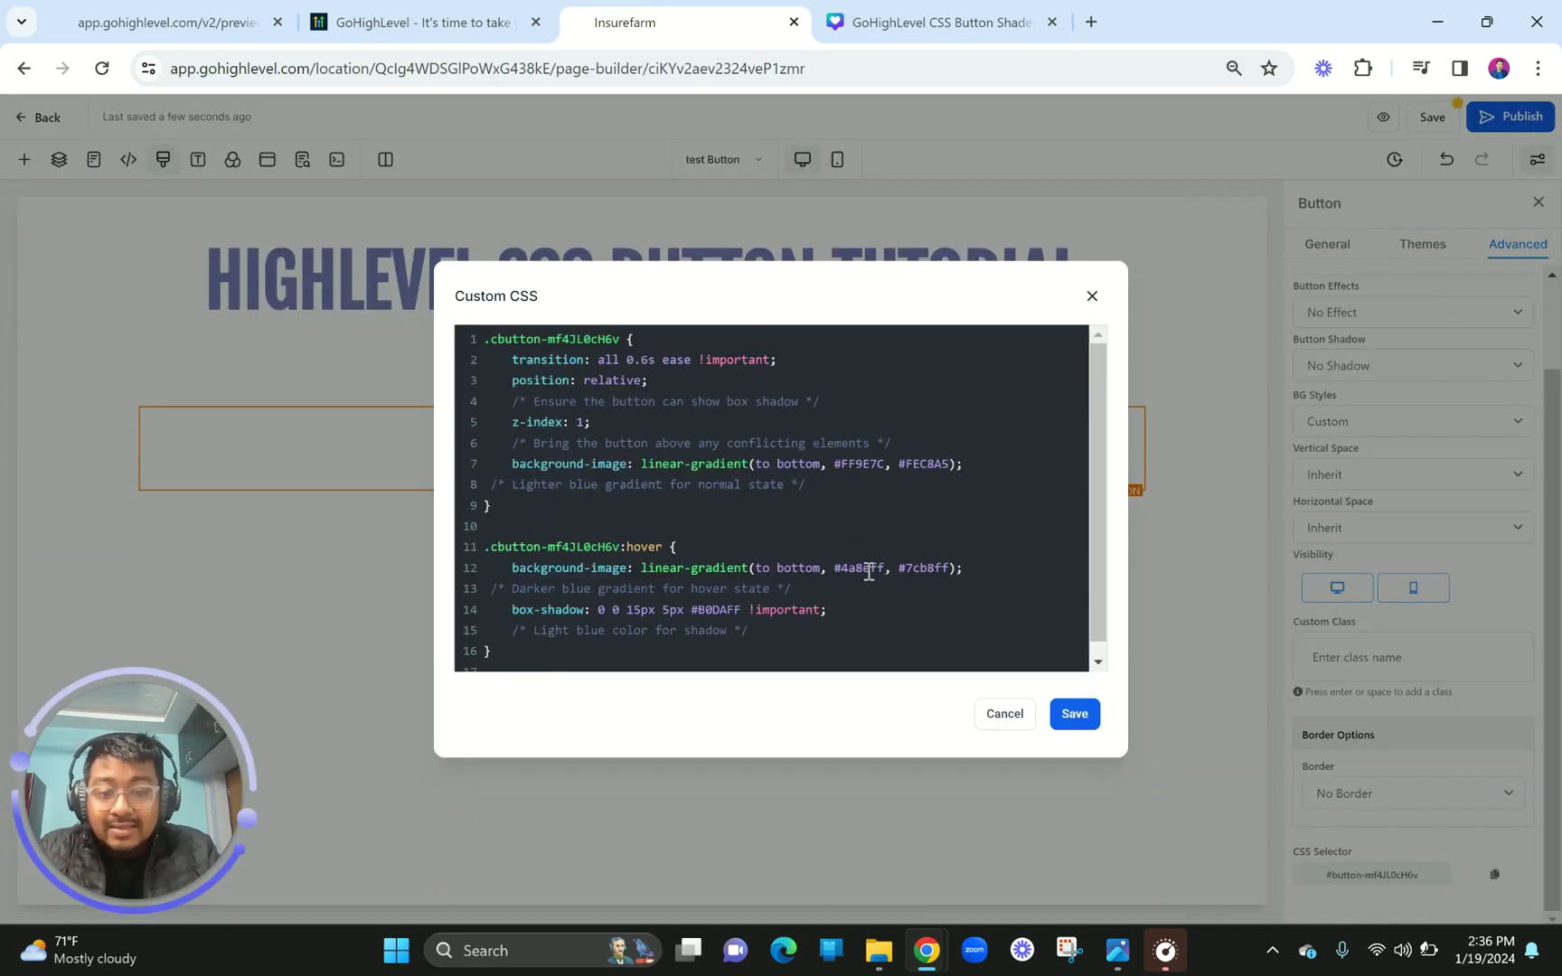
In the Canva reference, select the first Hover State circle.
{"action": "left_click", "coordinate": [1003, 20]}
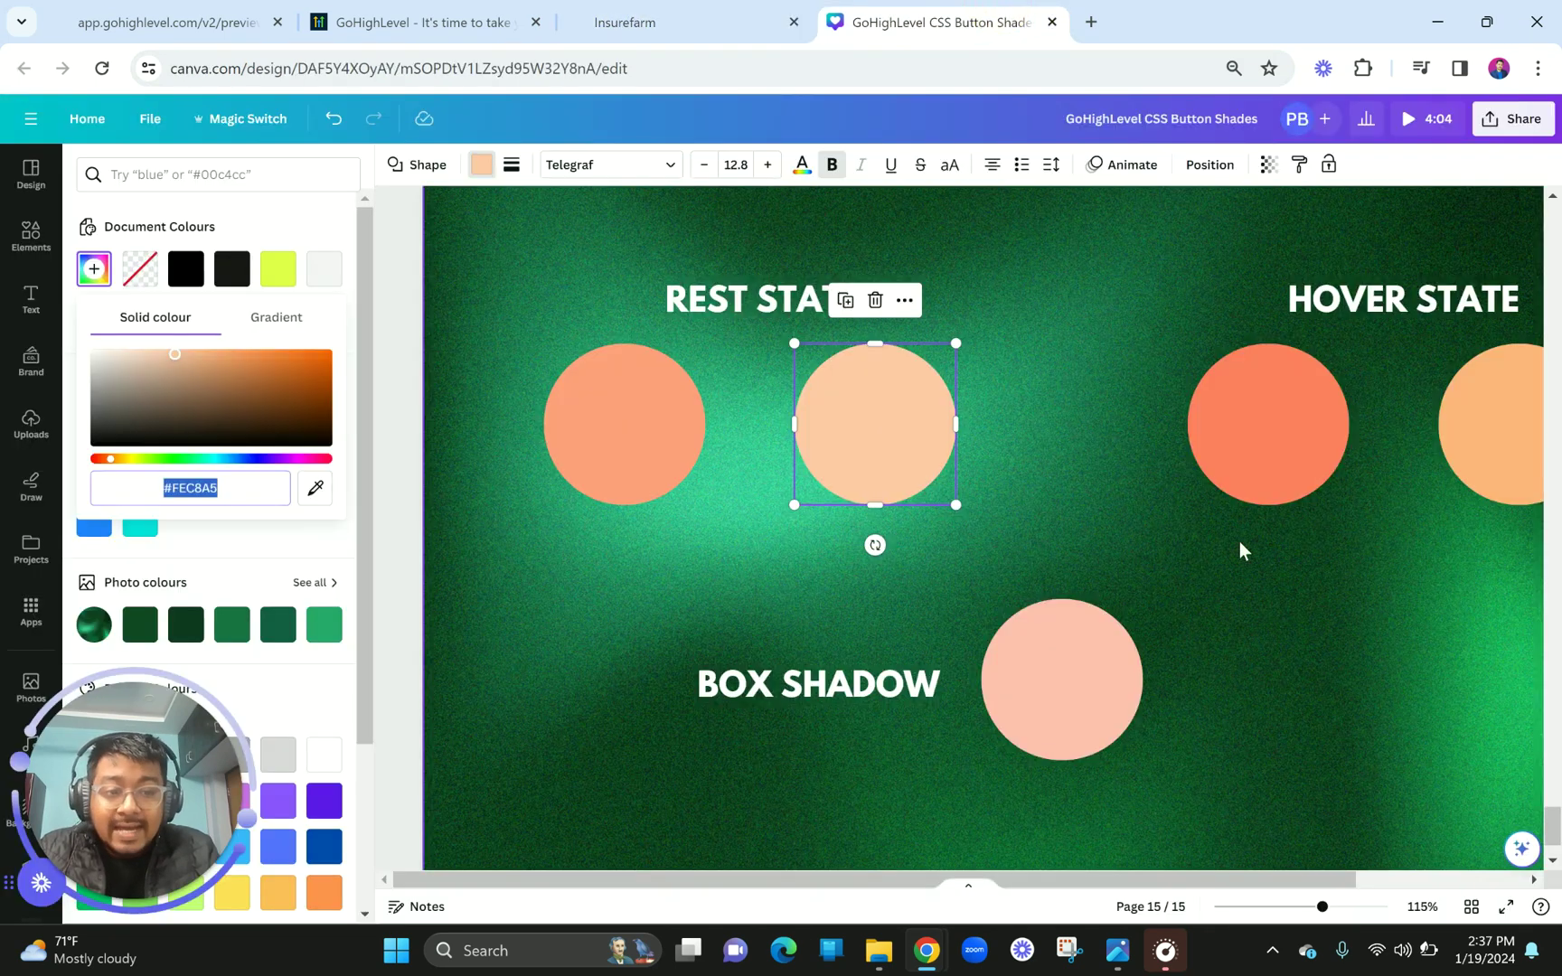
{"action": "scroll", "coordinate": [1240, 550], "scroll_direction": "right", "scroll_amount": 2}
{"action": "left_click", "coordinate": [1120, 414]}
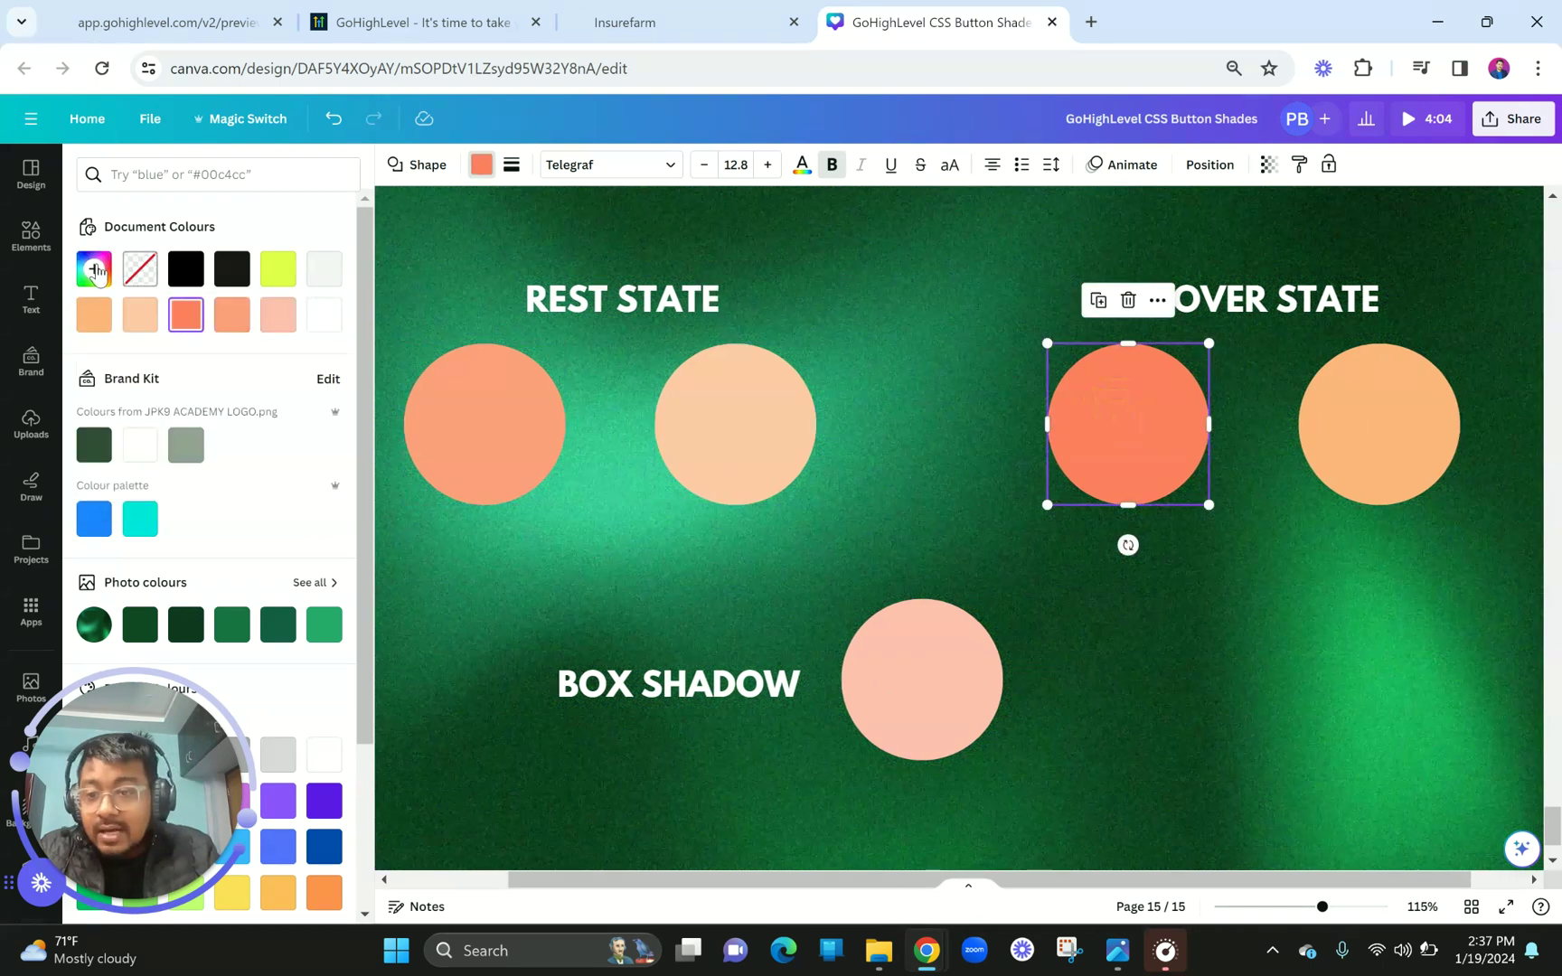
Set the first hover gradient colour on line 12 to FF7E5F from the Hover State circle.
{"action": "left_click", "coordinate": [95, 270]}
{"action": "key", "text": "ctrl+c"}
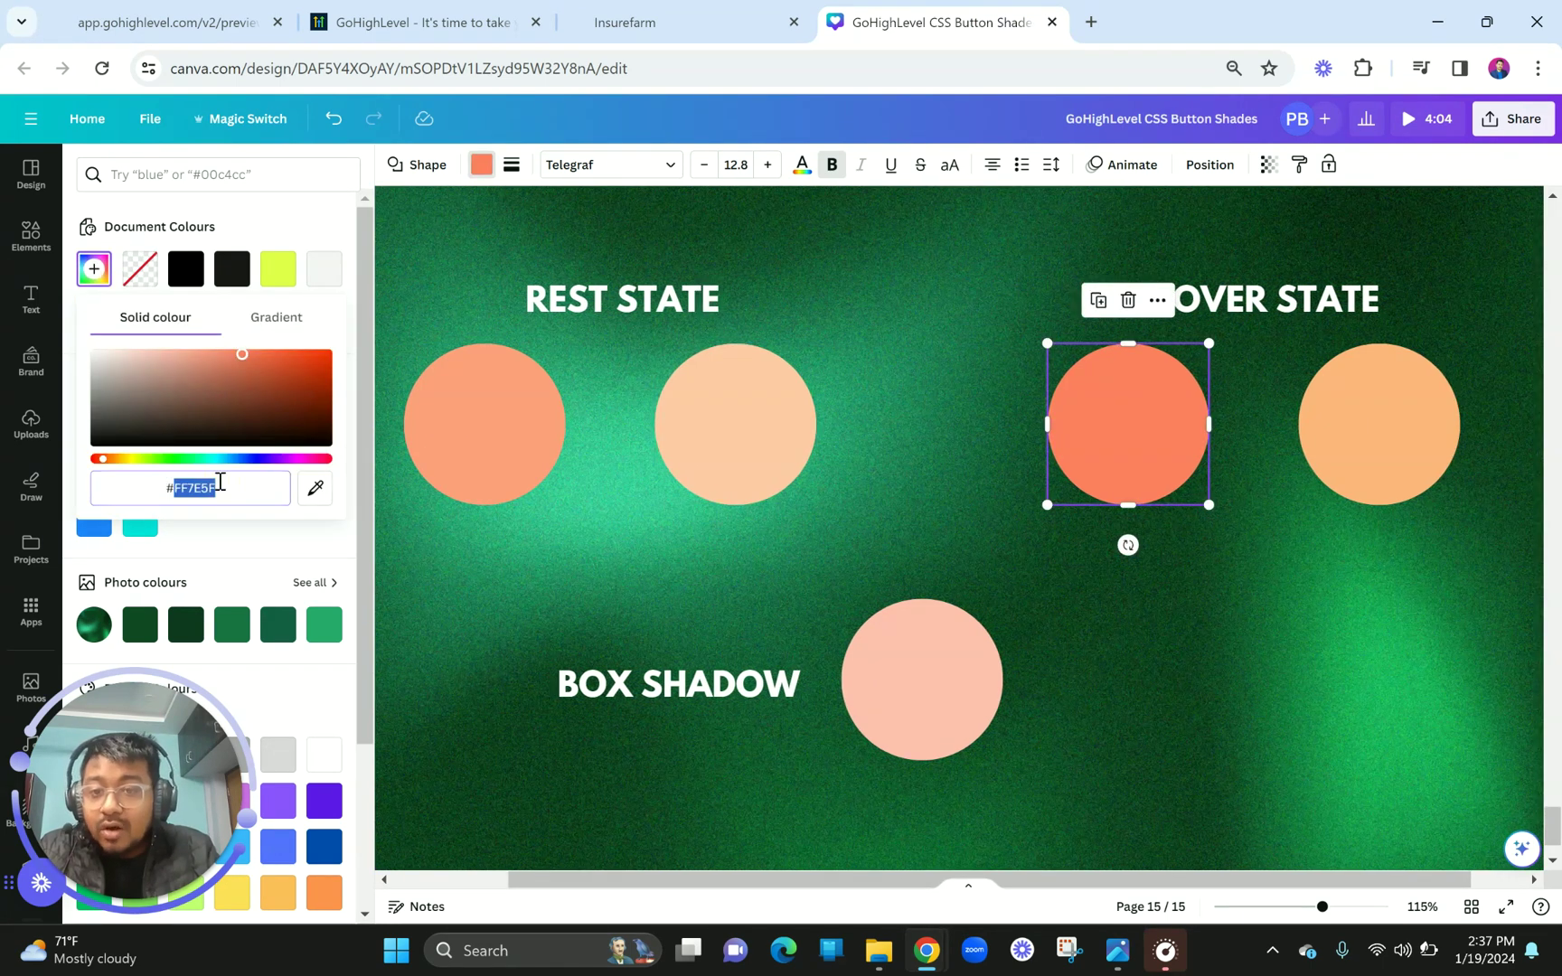
{"action": "left_click", "coordinate": [669, 20]}
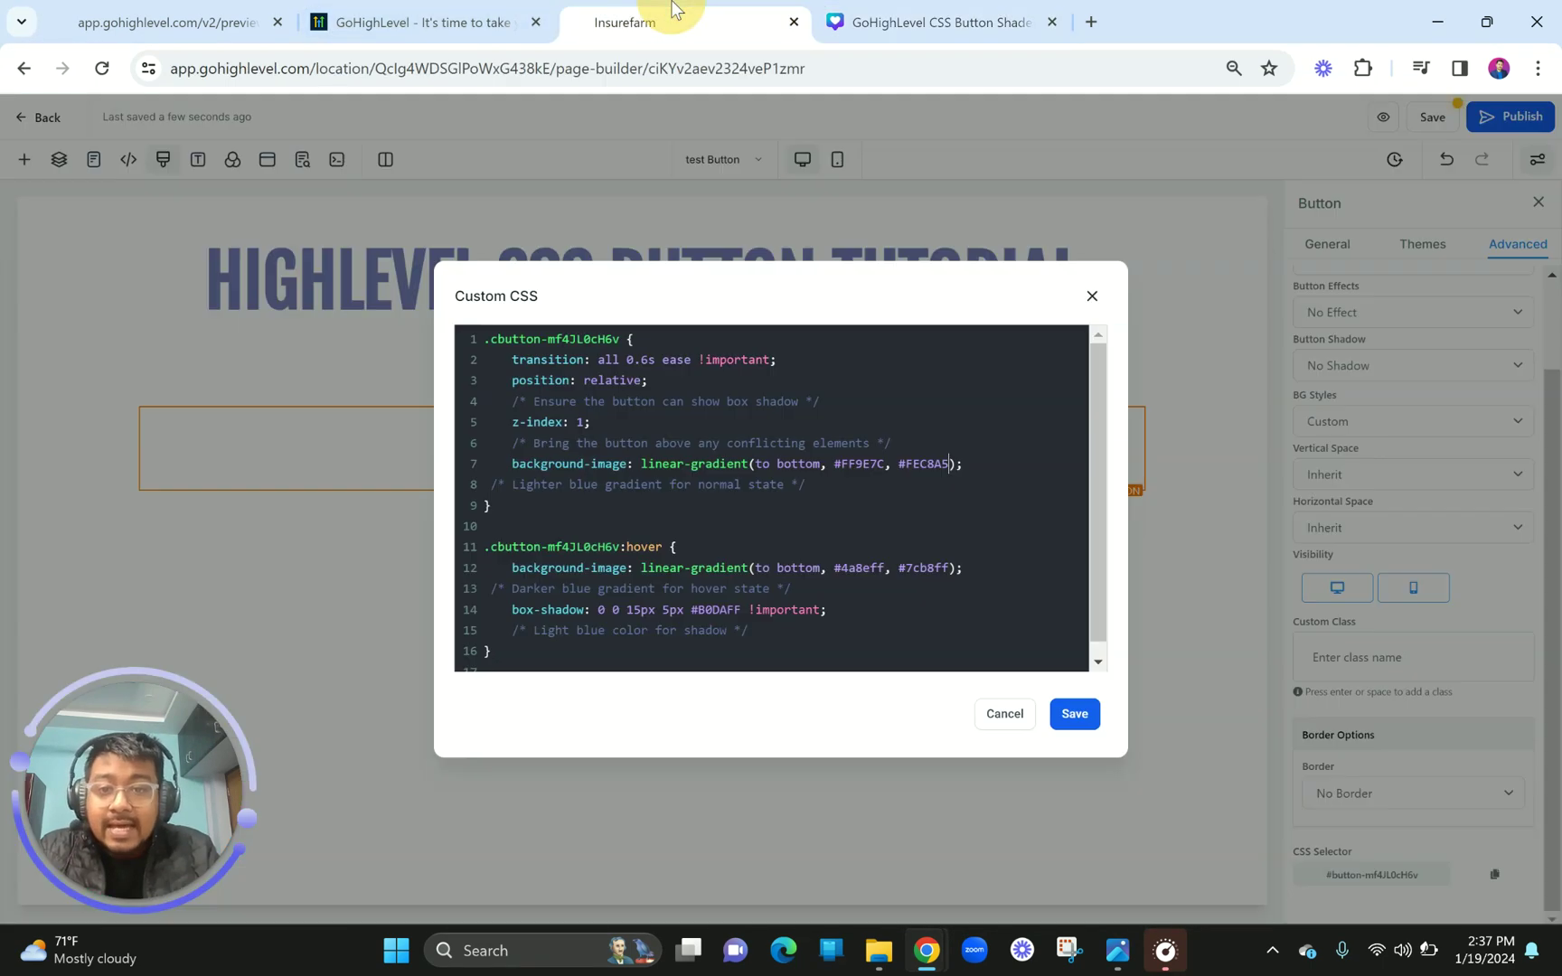
{"action": "double_click", "coordinate": [863, 568]}
{"action": "key", "text": "ctrl+v"}
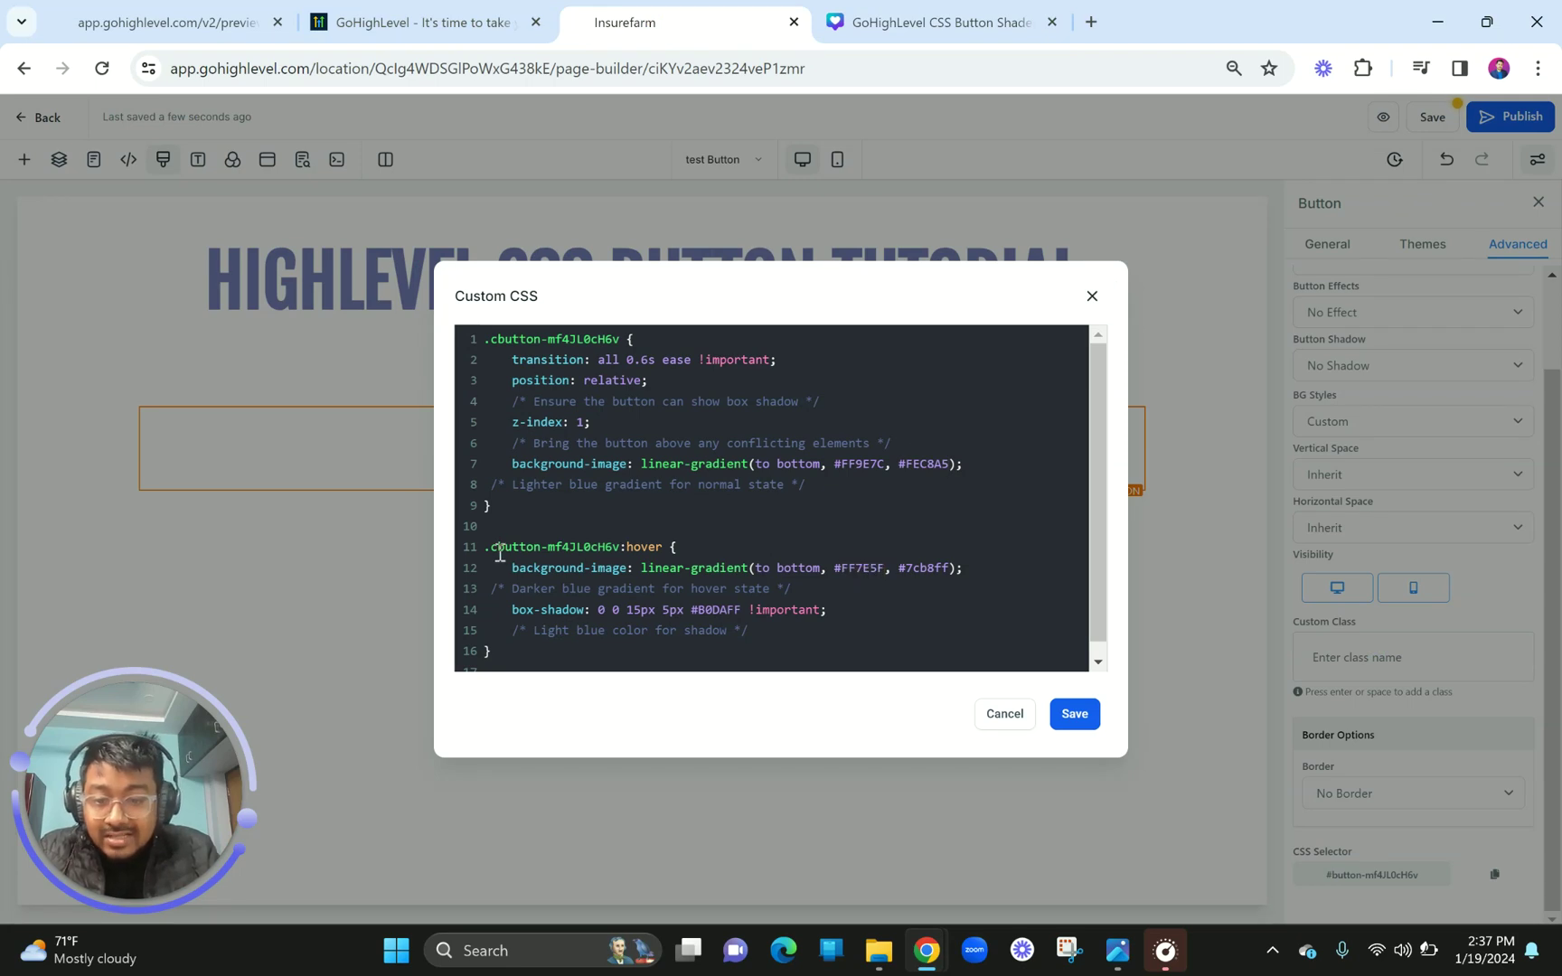
{"action": "left_click_drag", "start_coordinate": [484, 546], "coordinate": [523, 663]}
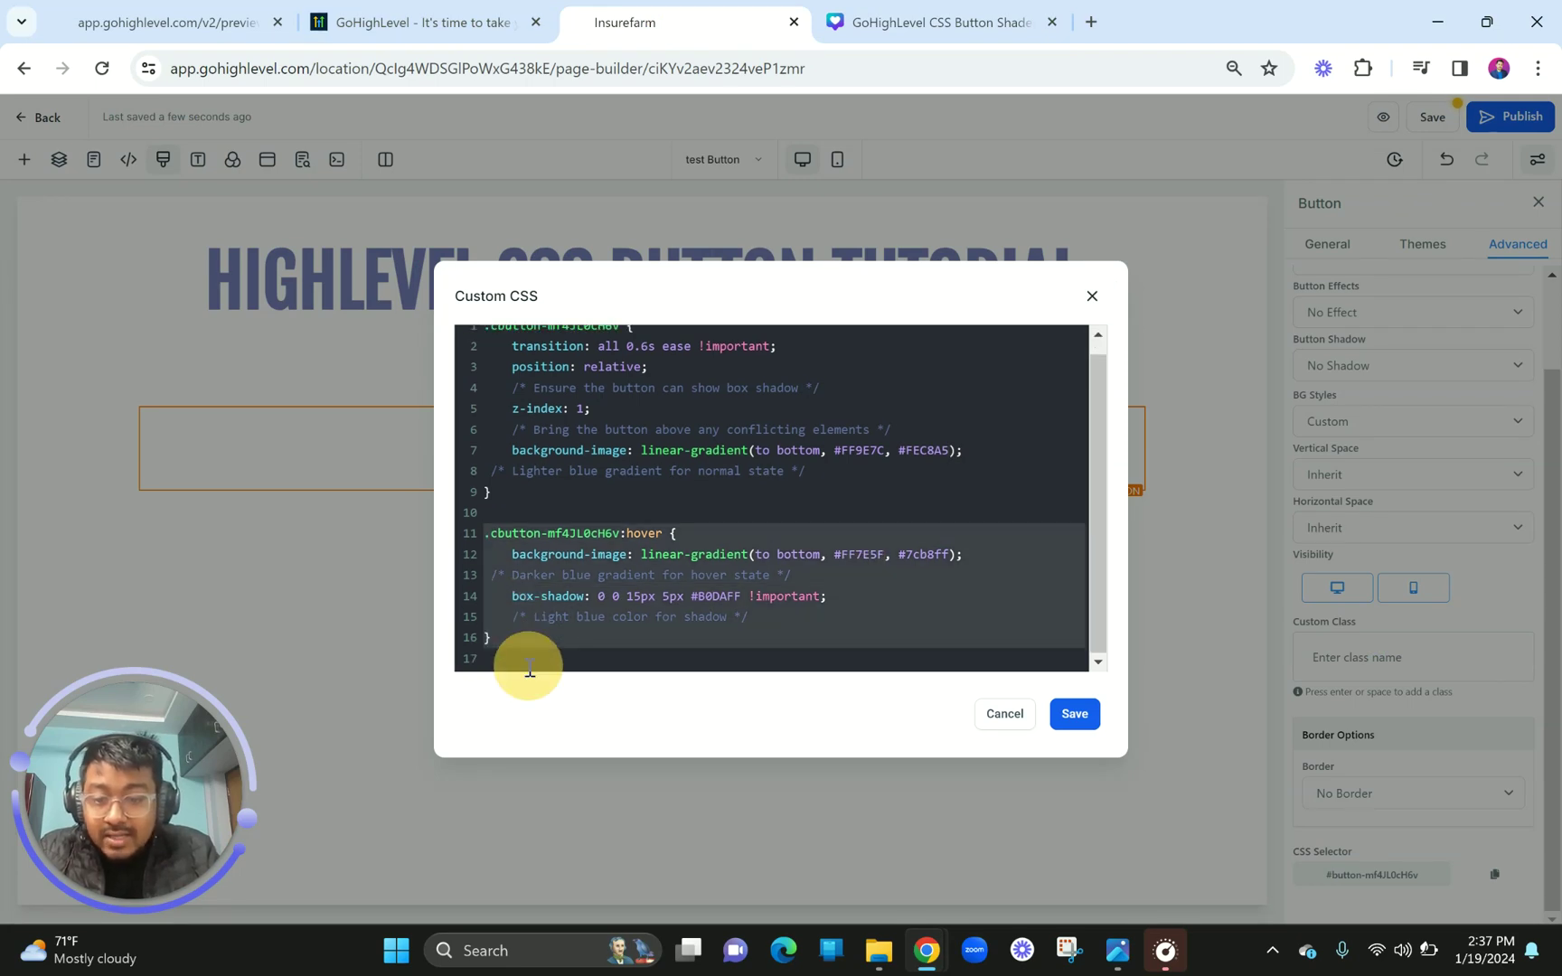
Copy FEB47B from the second Hover State circle and paste it over the light-blue hover colour.
{"action": "left_click", "coordinate": [981, 9]}
{"action": "left_click", "coordinate": [1378, 420]}
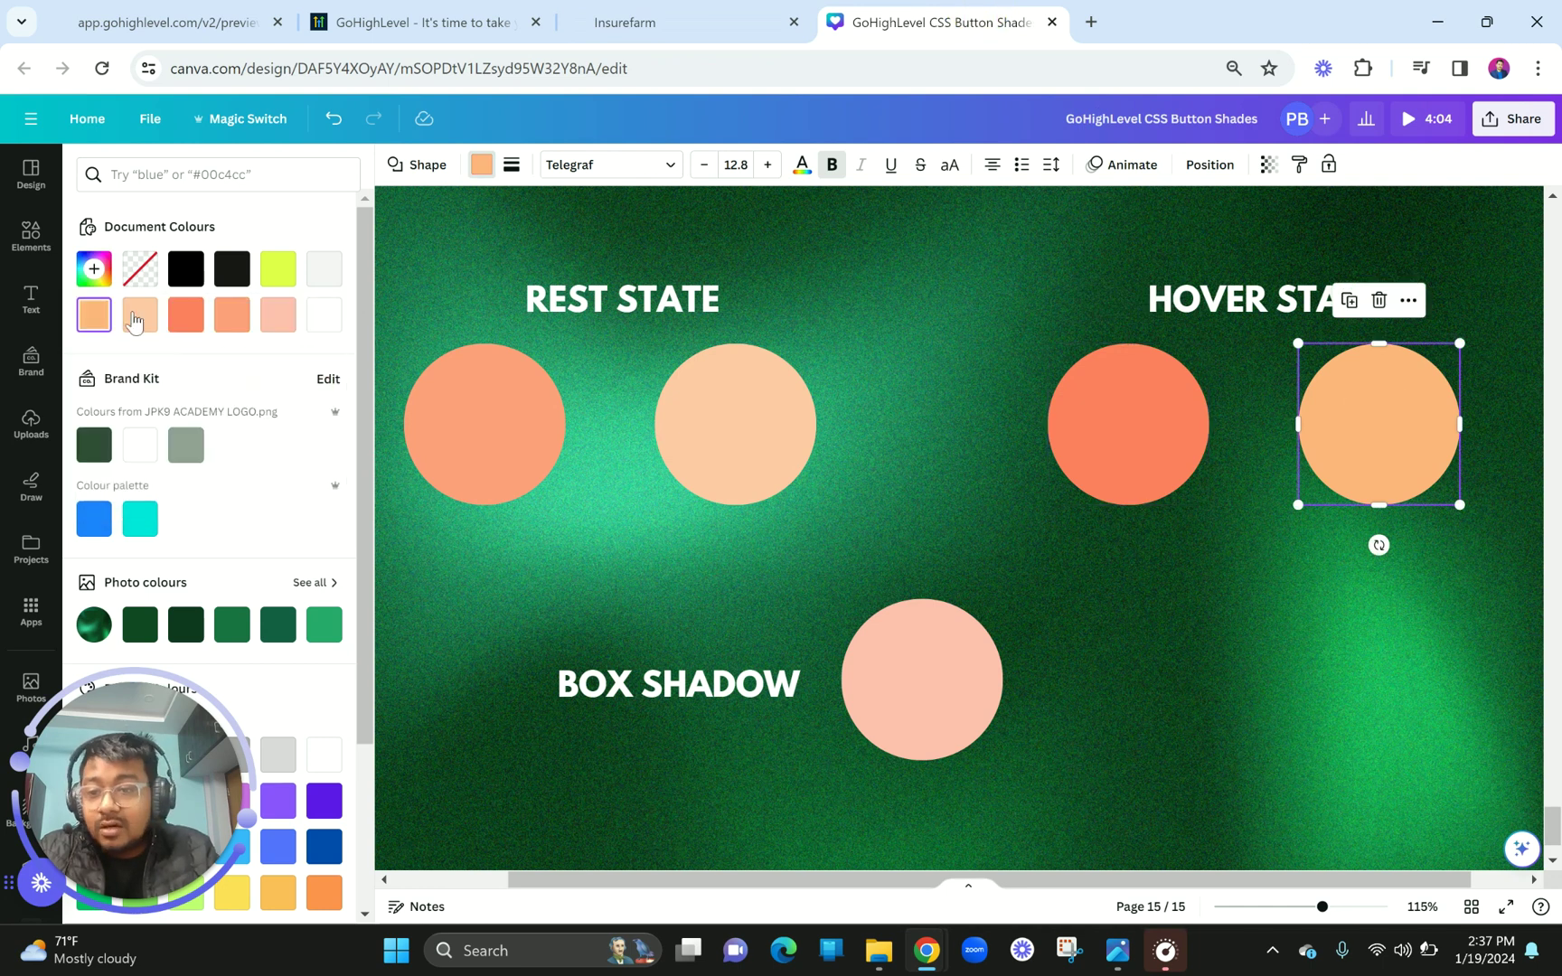
{"action": "left_click", "coordinate": [94, 268]}
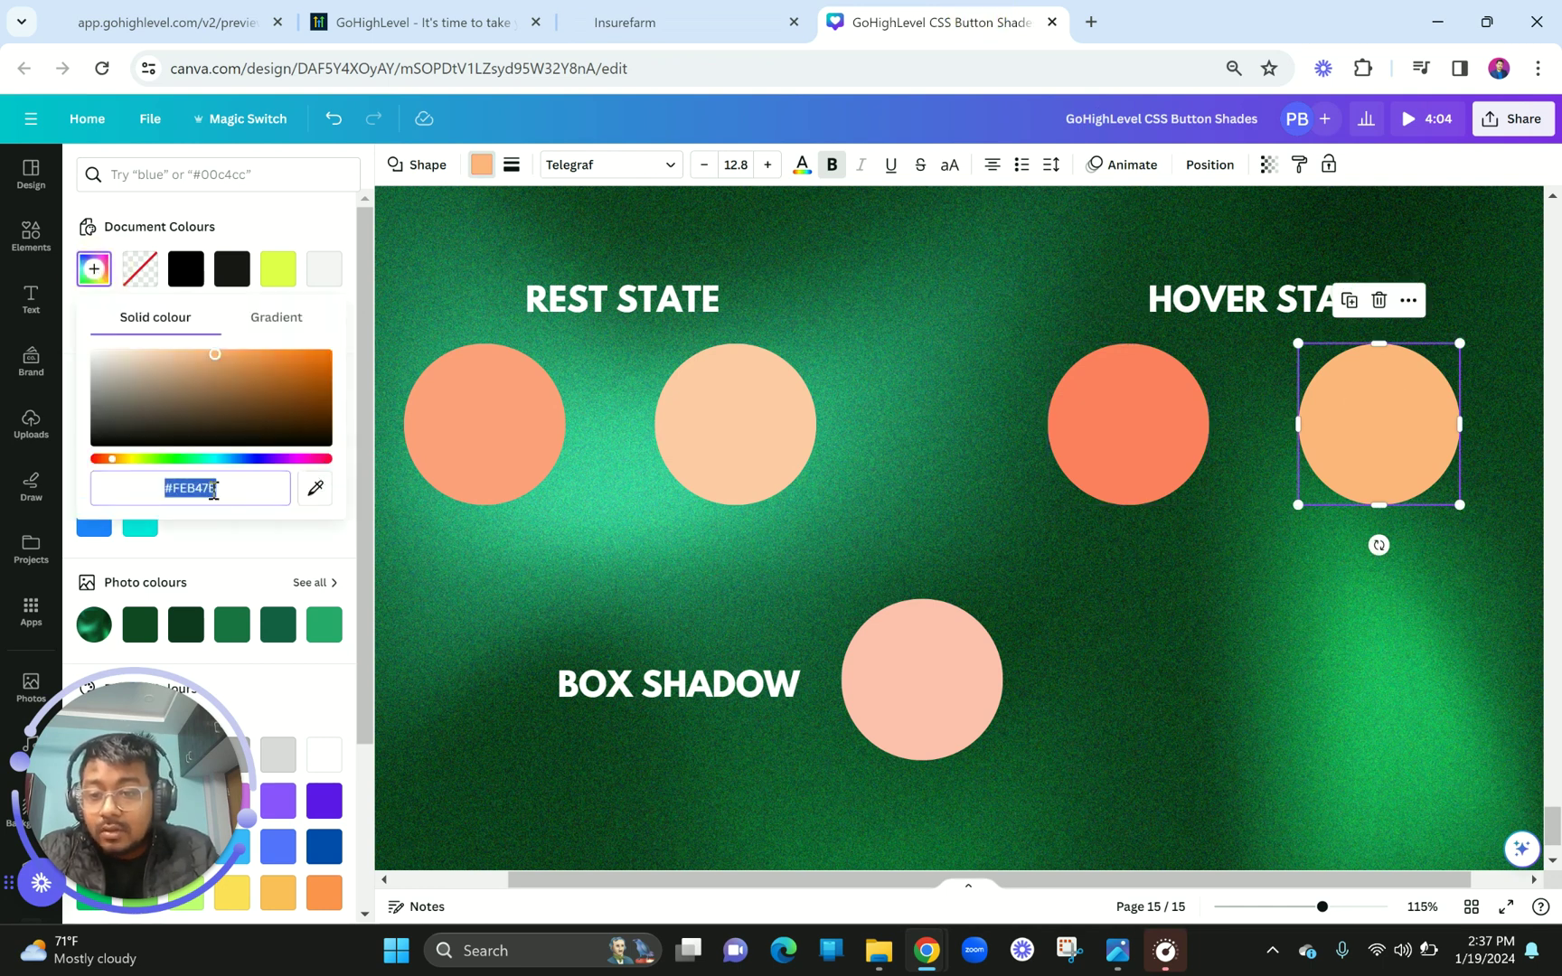
{"action": "double_click", "coordinate": [213, 489]}
{"action": "left_click", "coordinate": [696, 13]}
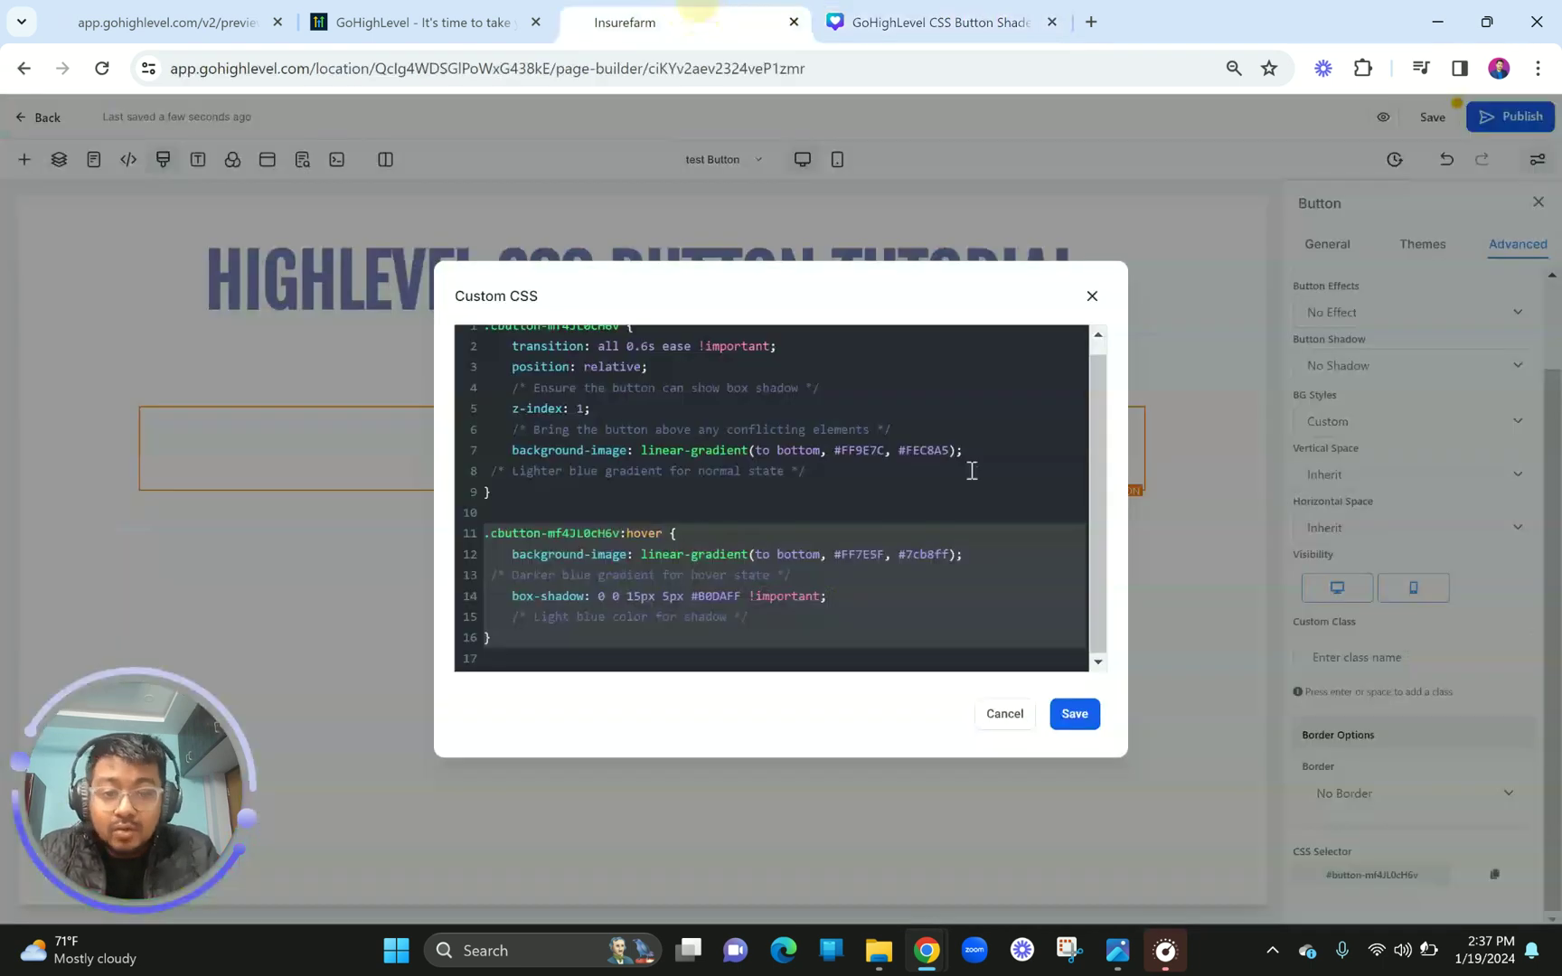
{"action": "double_click", "coordinate": [922, 555]}
{"action": "type", "text": "FEB47B"}
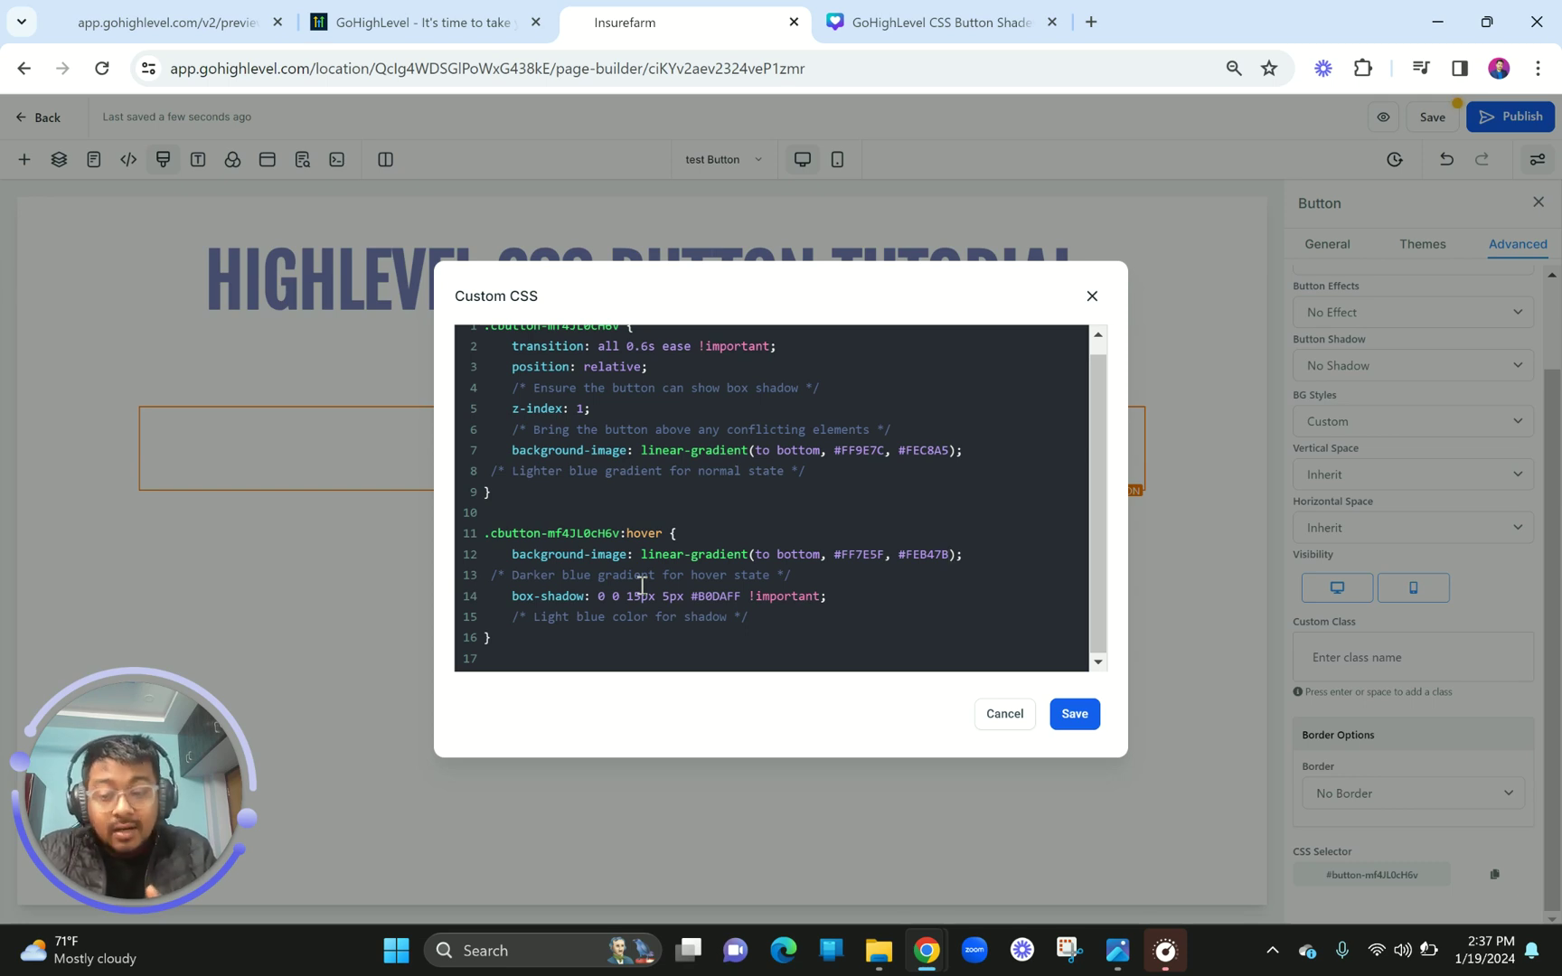
Copy #FFBDAE from Canva's Box Shadow circle and paste it over B0DAFF on line 14.
{"action": "left_click", "coordinate": [854, 25]}
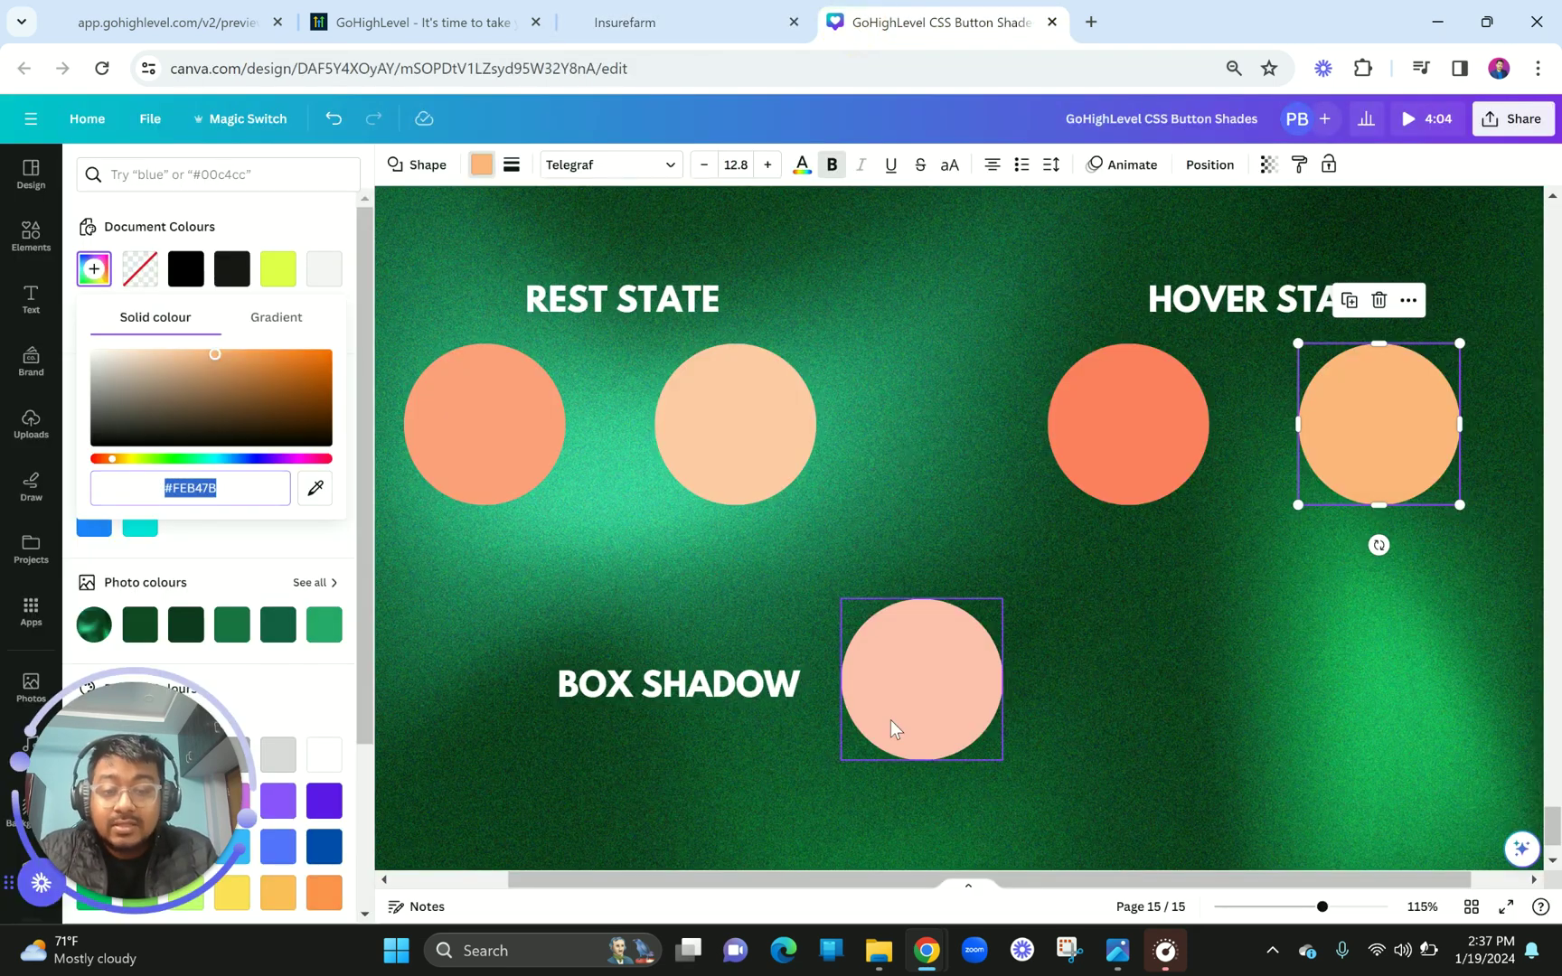
{"action": "left_click", "coordinate": [93, 268]}
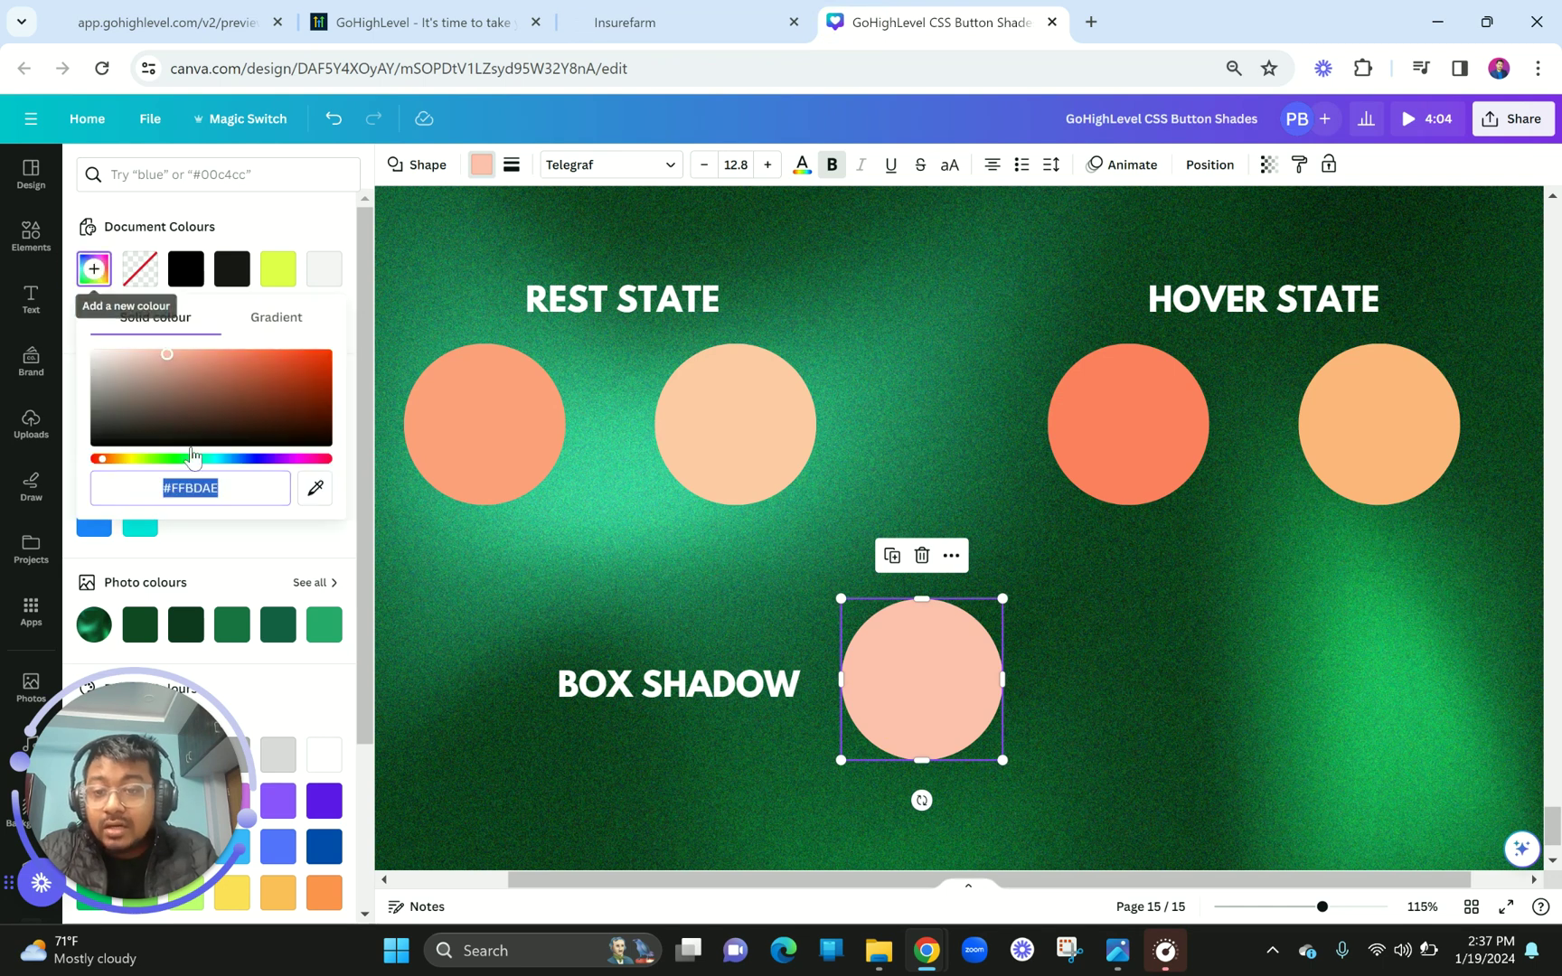
{"action": "double_click", "coordinate": [197, 489]}
{"action": "key", "text": "ctrl+c"}
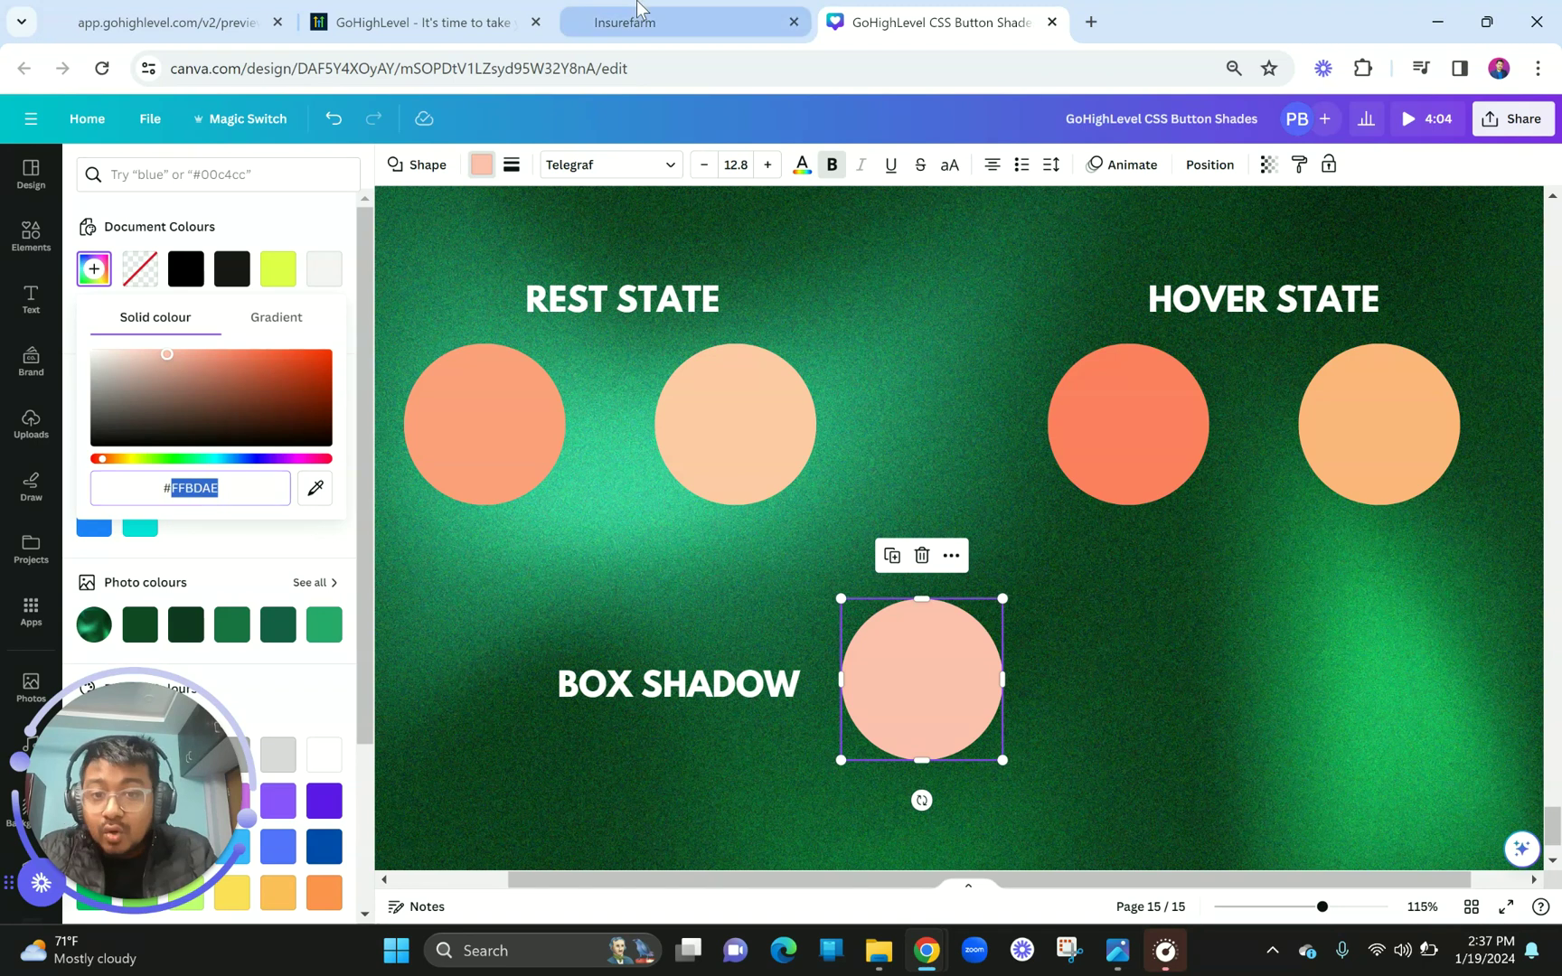
{"action": "left_click", "coordinate": [625, 21]}
{"action": "double_click", "coordinate": [714, 596]}
{"action": "key", "text": "ctrl+v"}
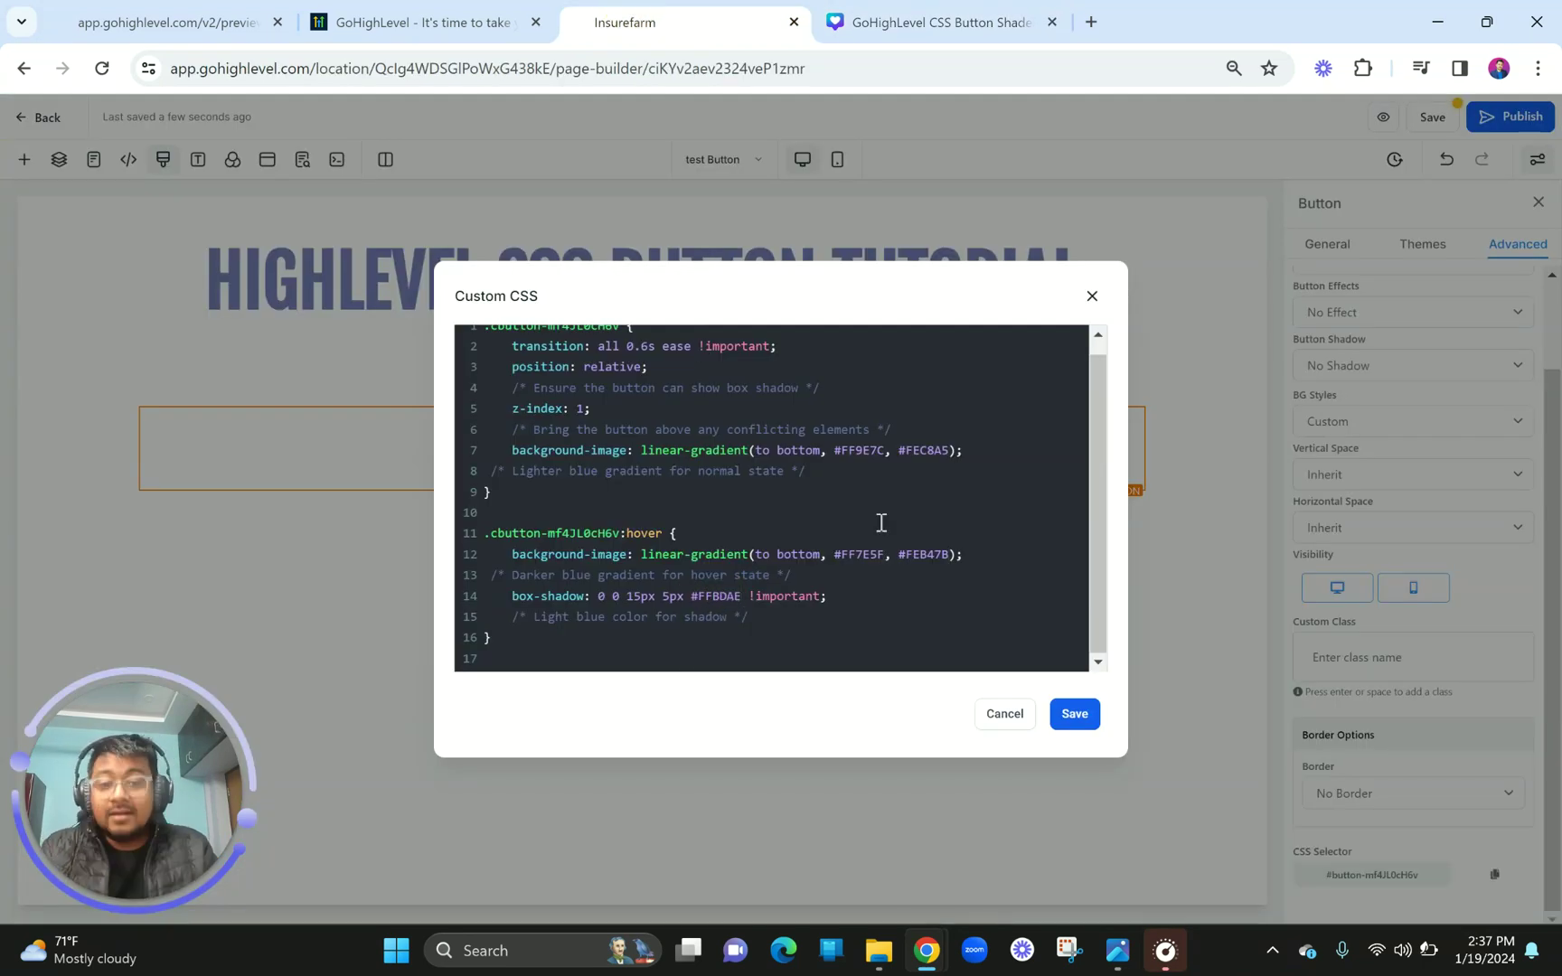
Save the peach gradient custom CSS, then select the Click to Sign Up button to check its hover glow.
{"action": "left_click", "coordinate": [1067, 716]}
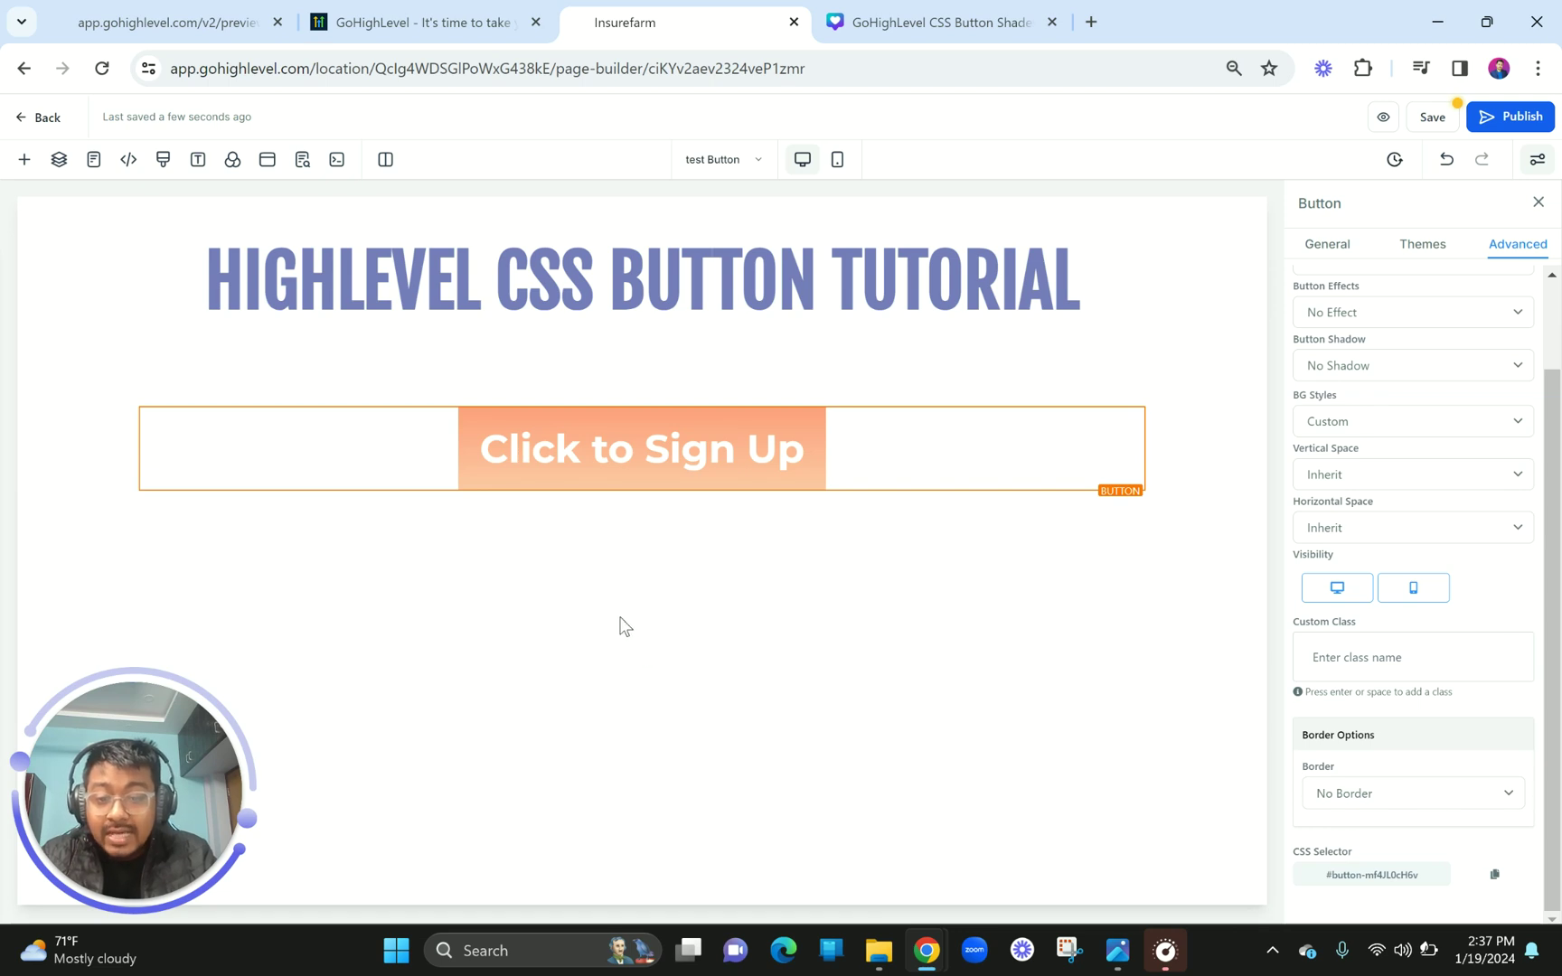
{"action": "mouse_move", "coordinate": [640, 444]}
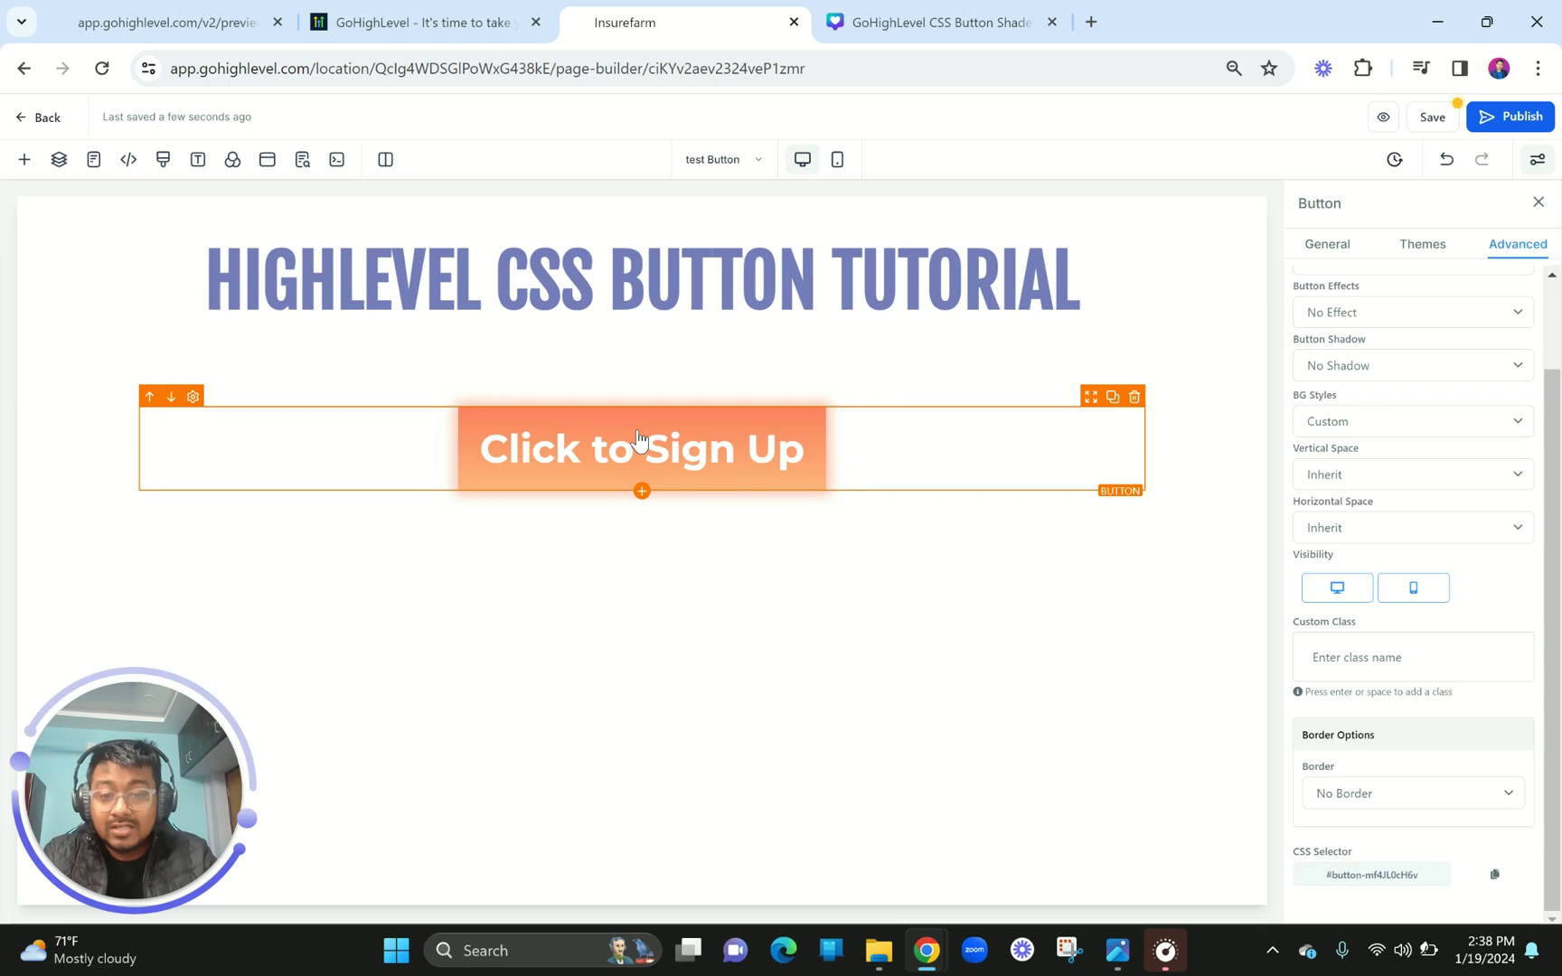
{"action": "left_click", "coordinate": [638, 440]}
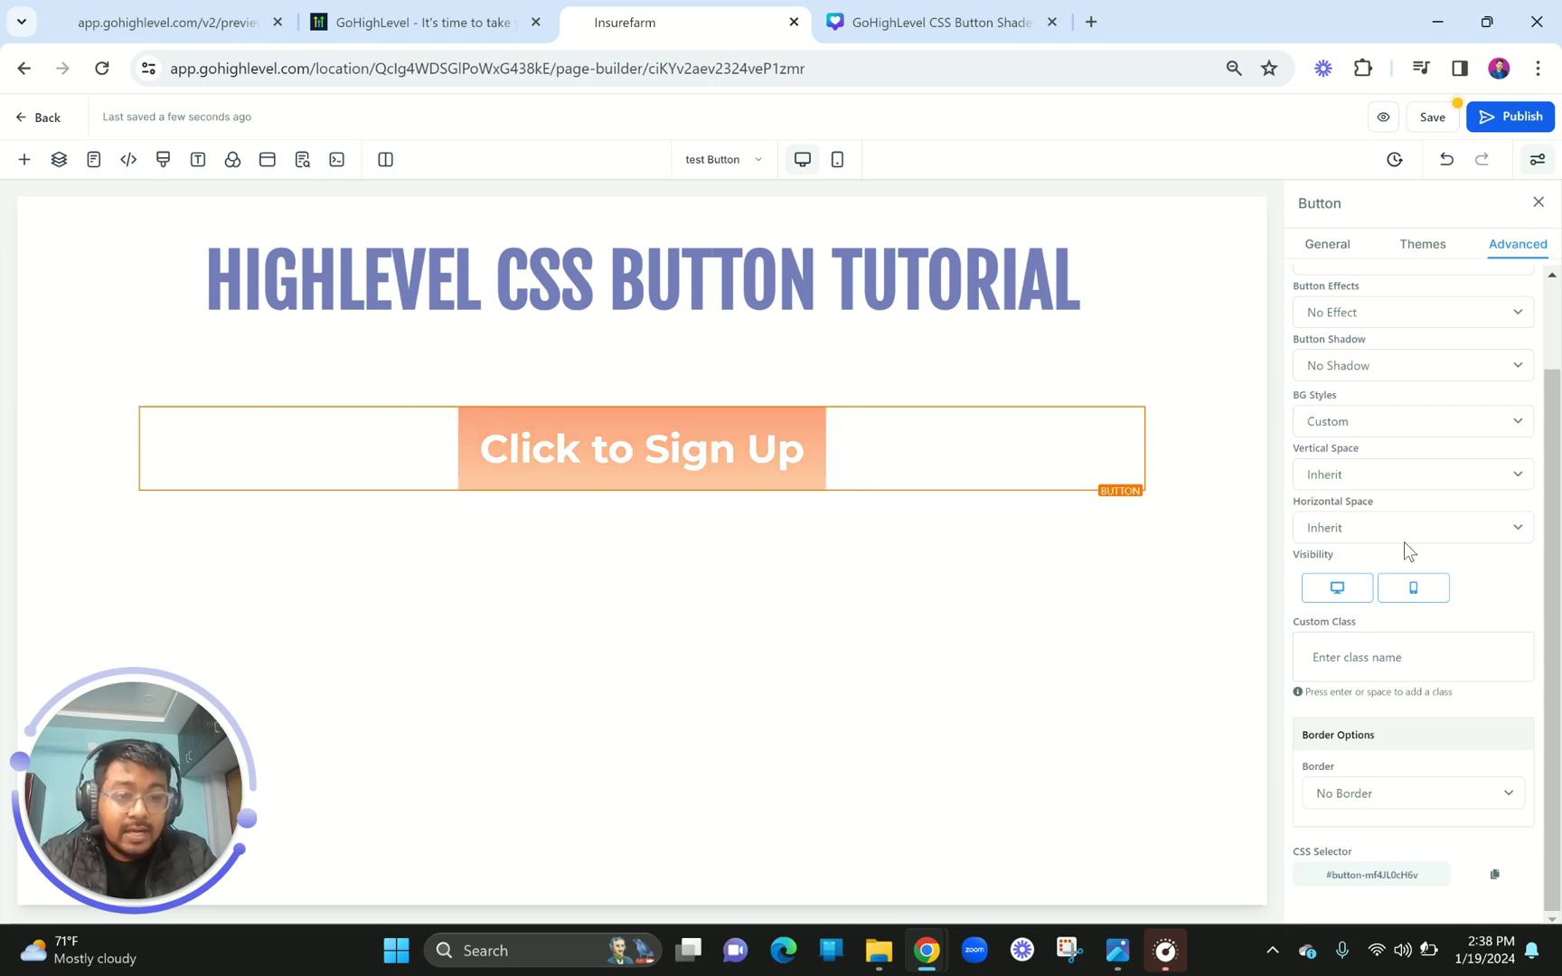
Choose Elevate (hover) as the Click to Sign Up button's effect.
{"action": "scroll", "coordinate": [1403, 541], "scroll_direction": "up", "scroll_amount": 2}
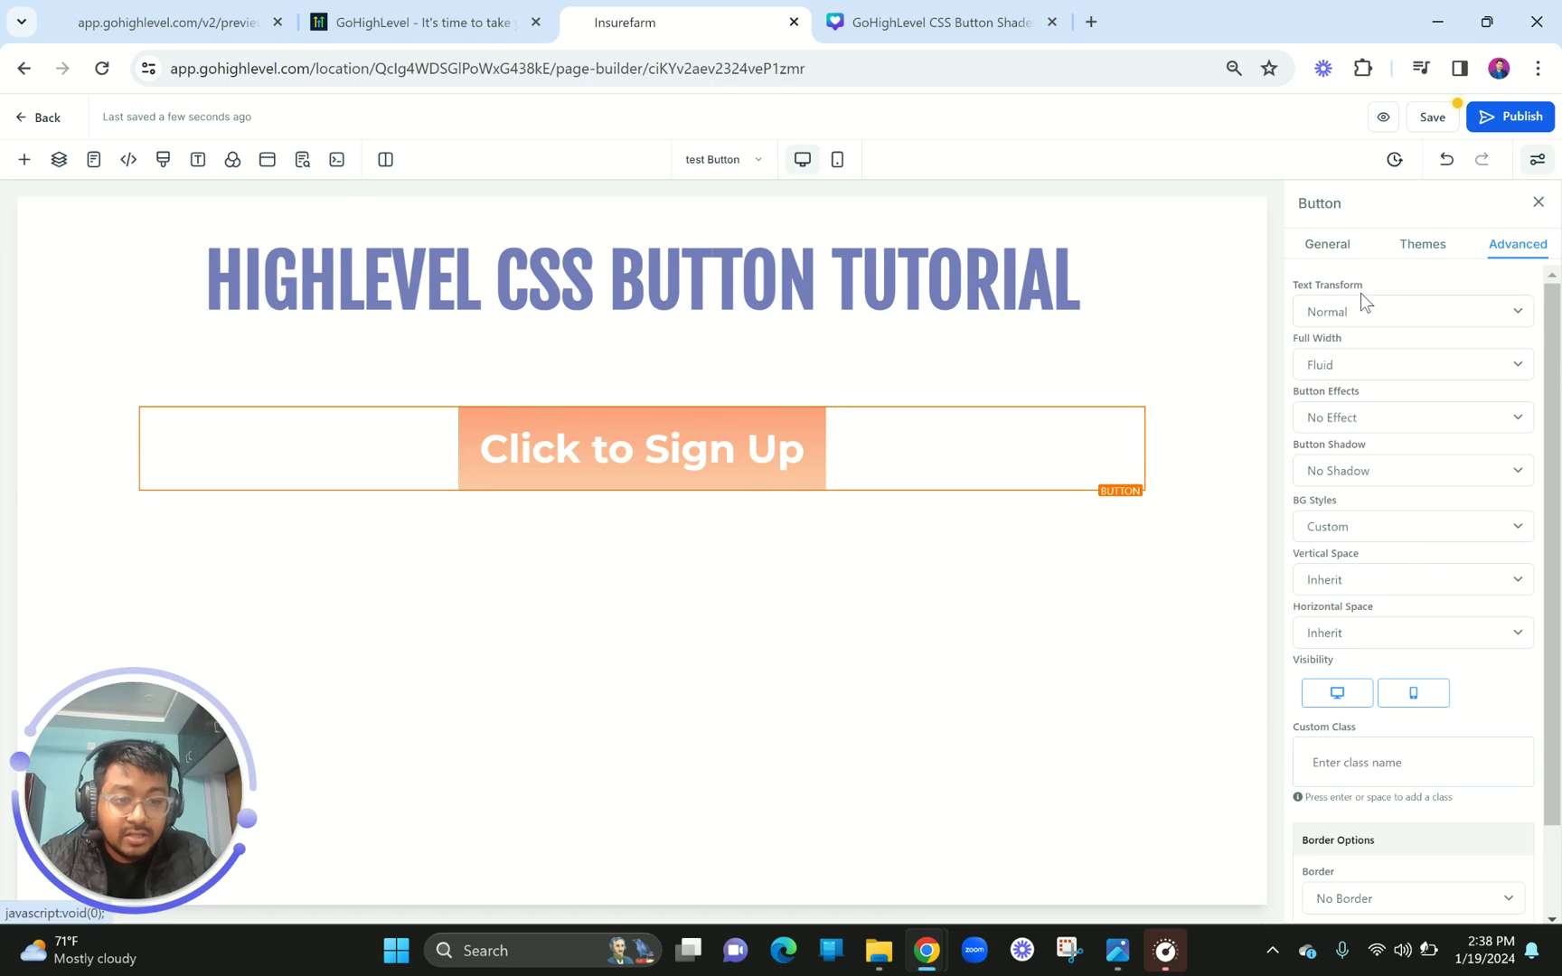
{"action": "left_click", "coordinate": [1347, 420]}
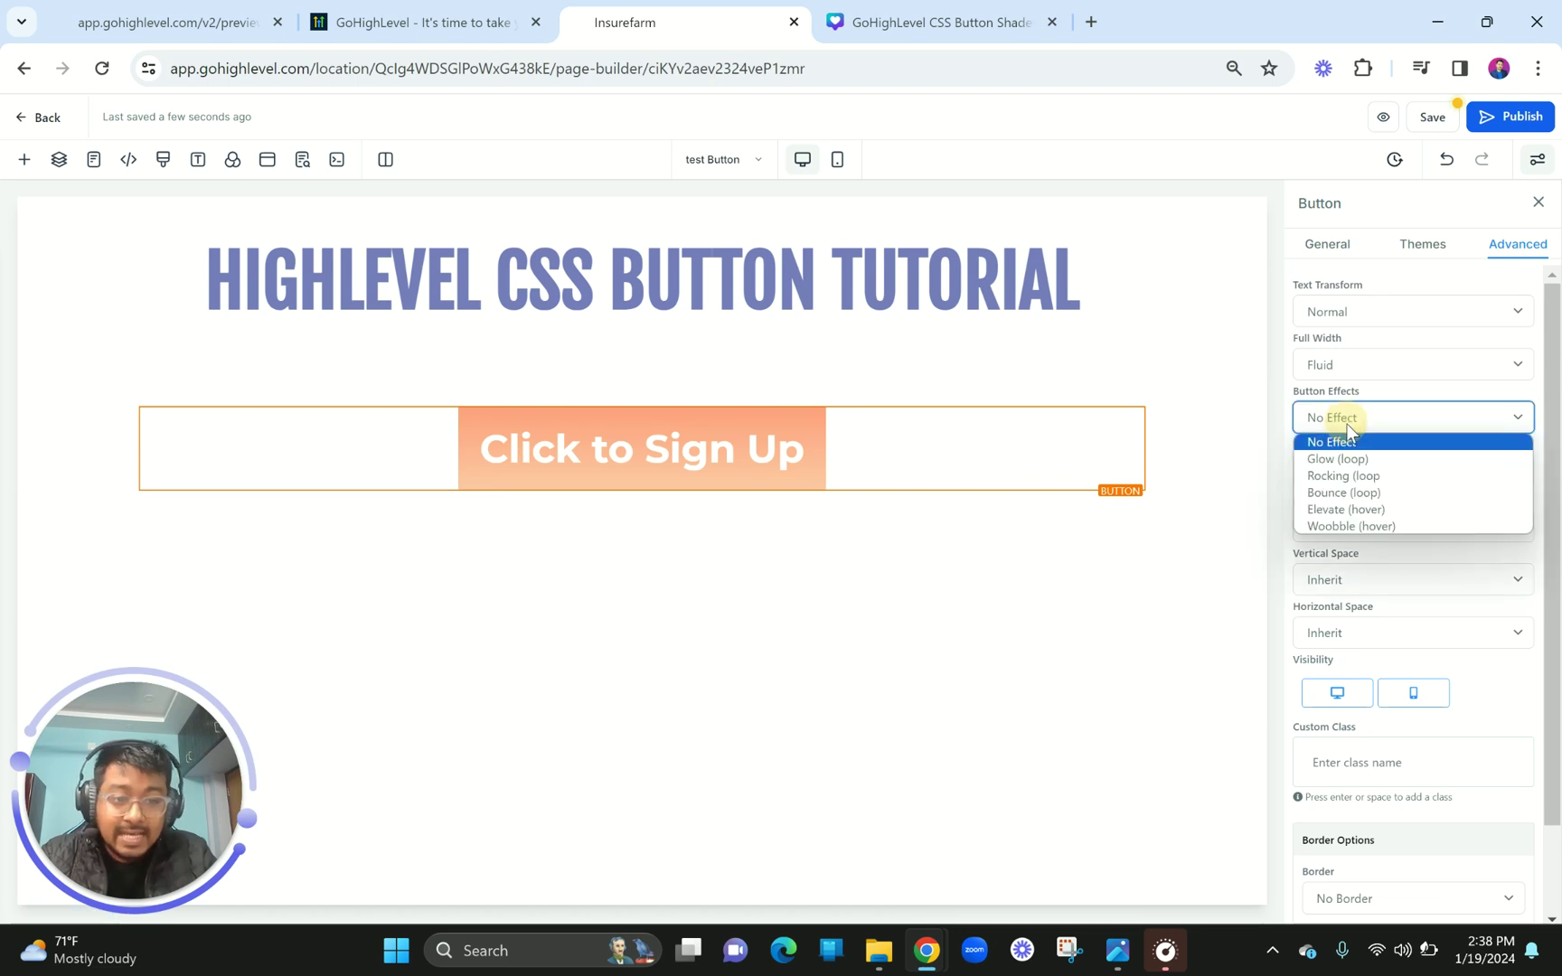
{"action": "left_click", "coordinate": [1347, 509]}
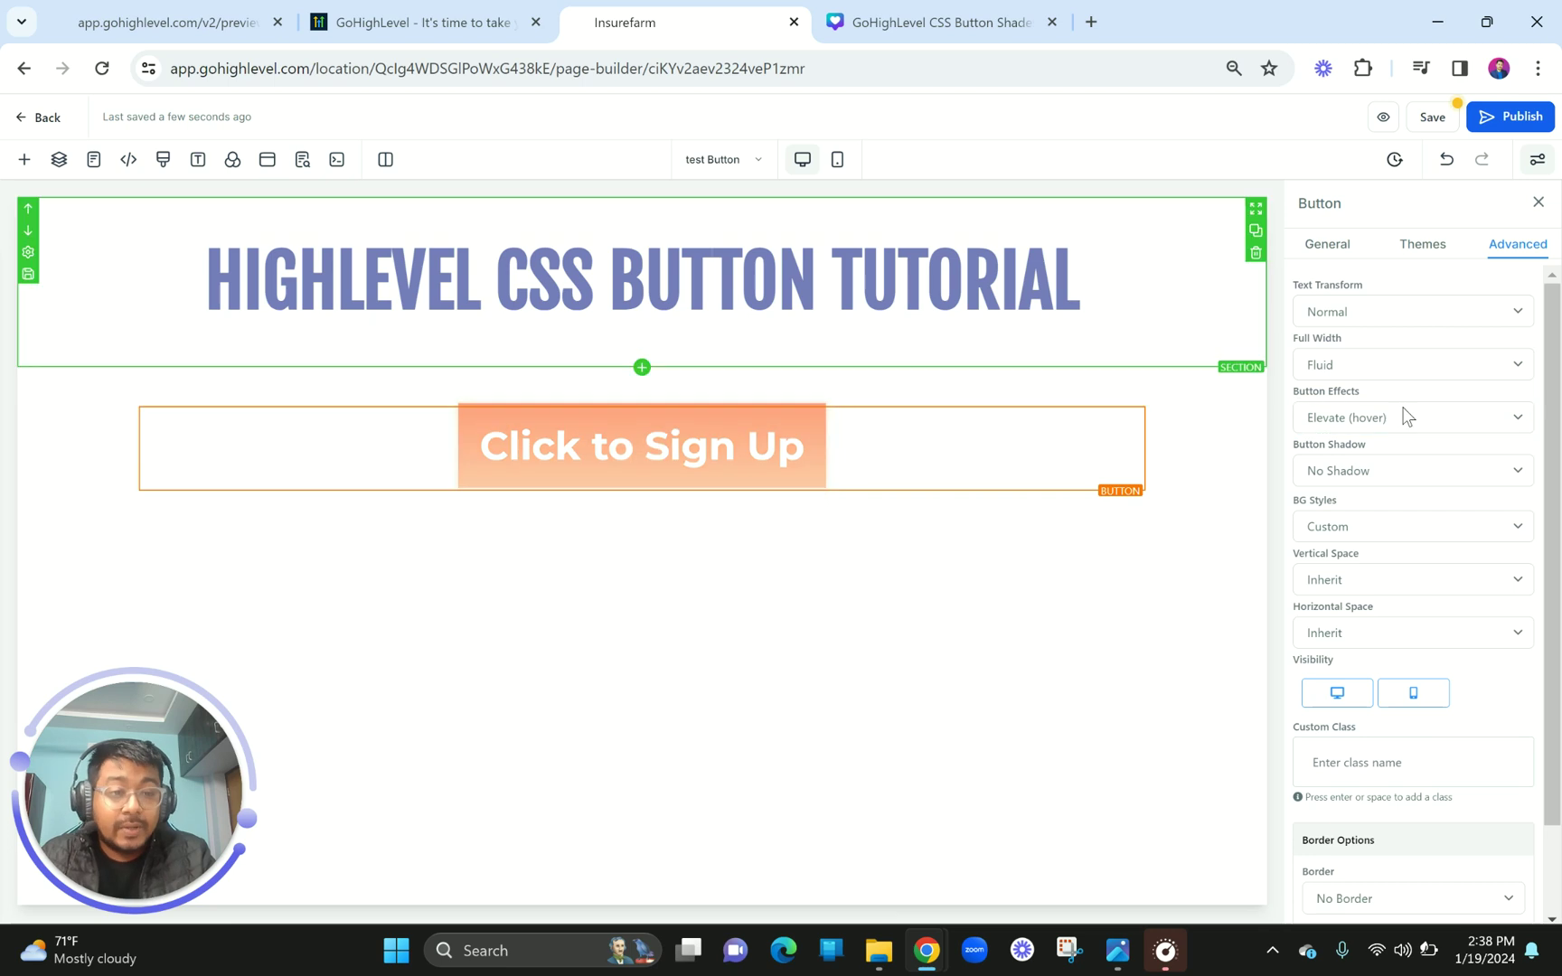
Give the button a Full Border in orange with a 100px border radius.
{"action": "scroll", "coordinate": [1381, 538], "scroll_direction": "down", "scroll_amount": 1}
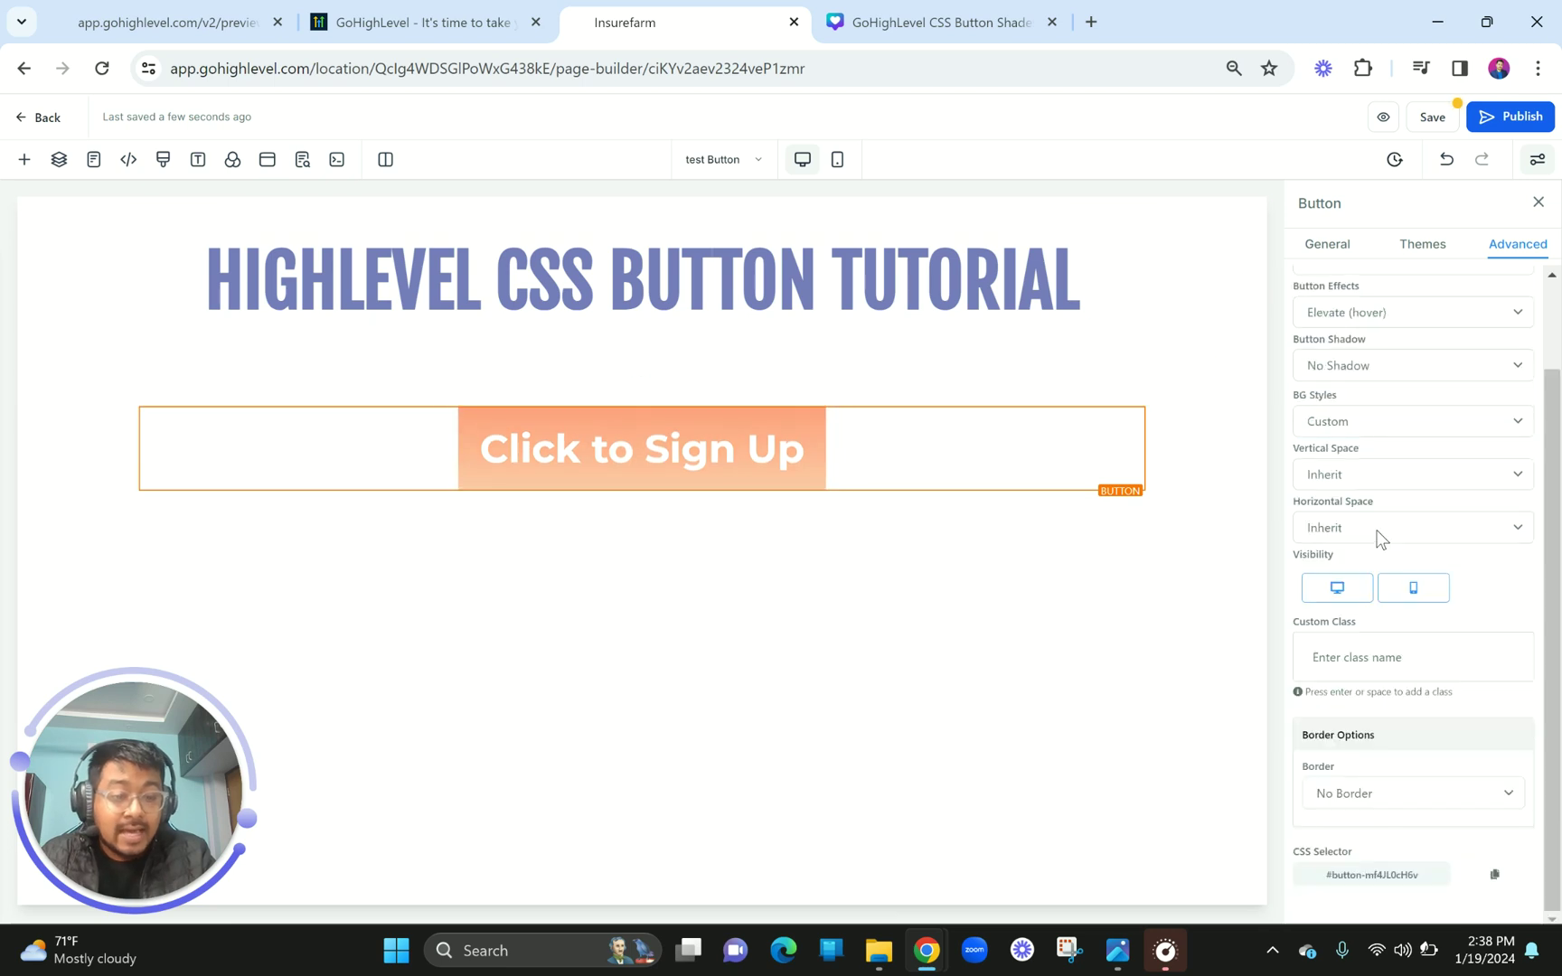
{"action": "left_click", "coordinate": [1347, 805]}
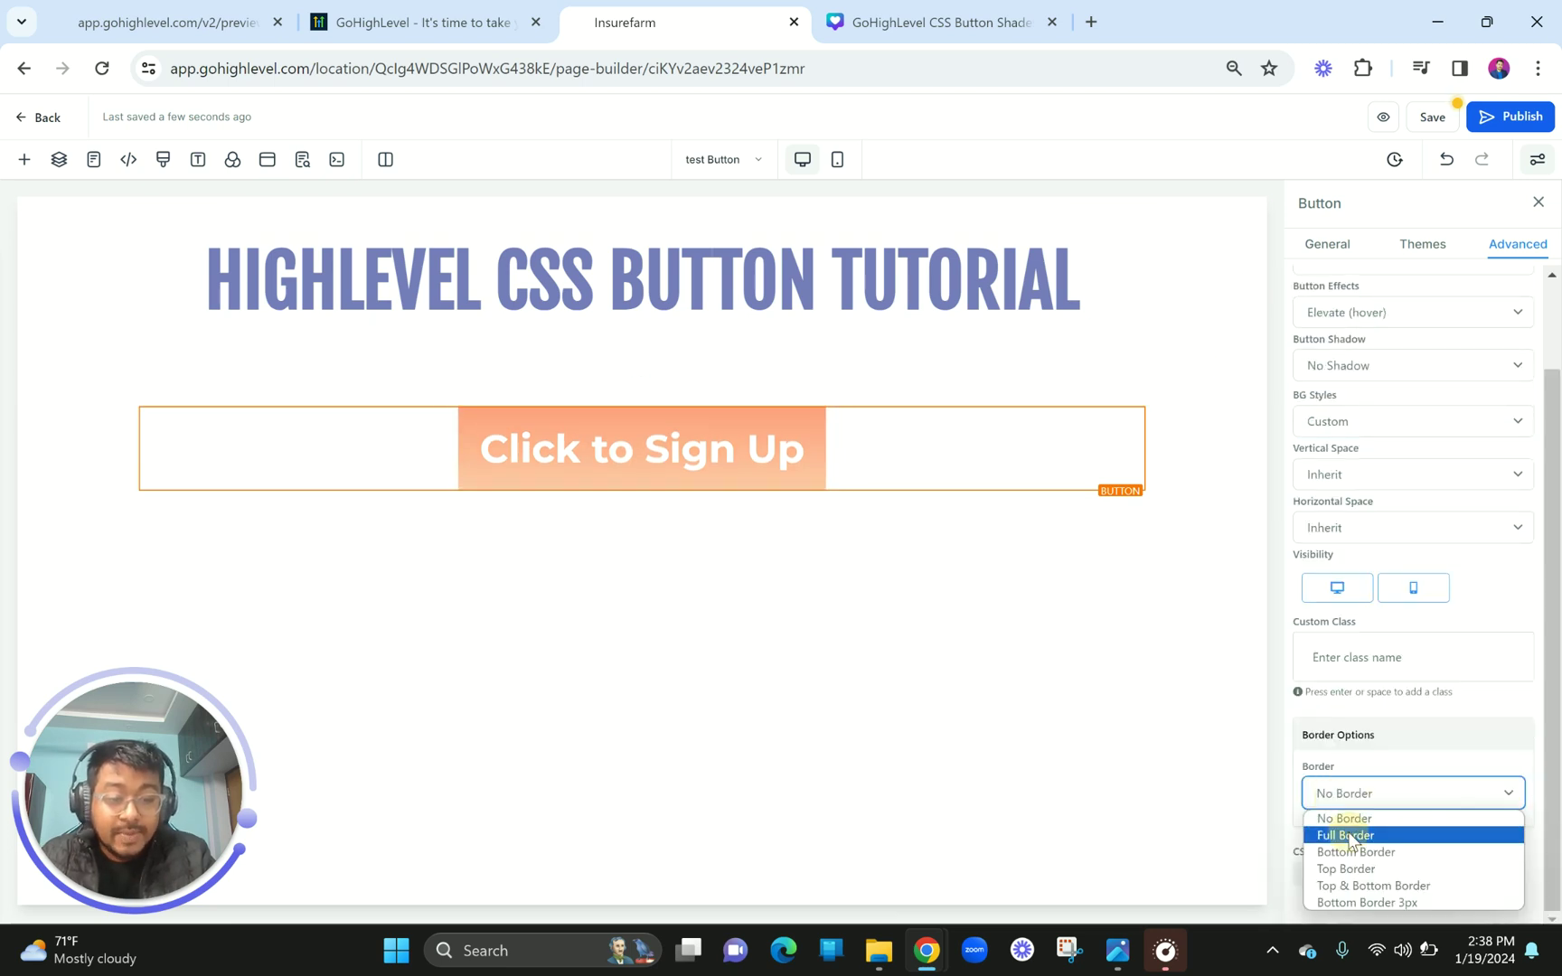
{"action": "left_click", "coordinate": [1348, 831]}
{"action": "scroll", "coordinate": [1347, 831], "scroll_direction": "down", "scroll_amount": 3}
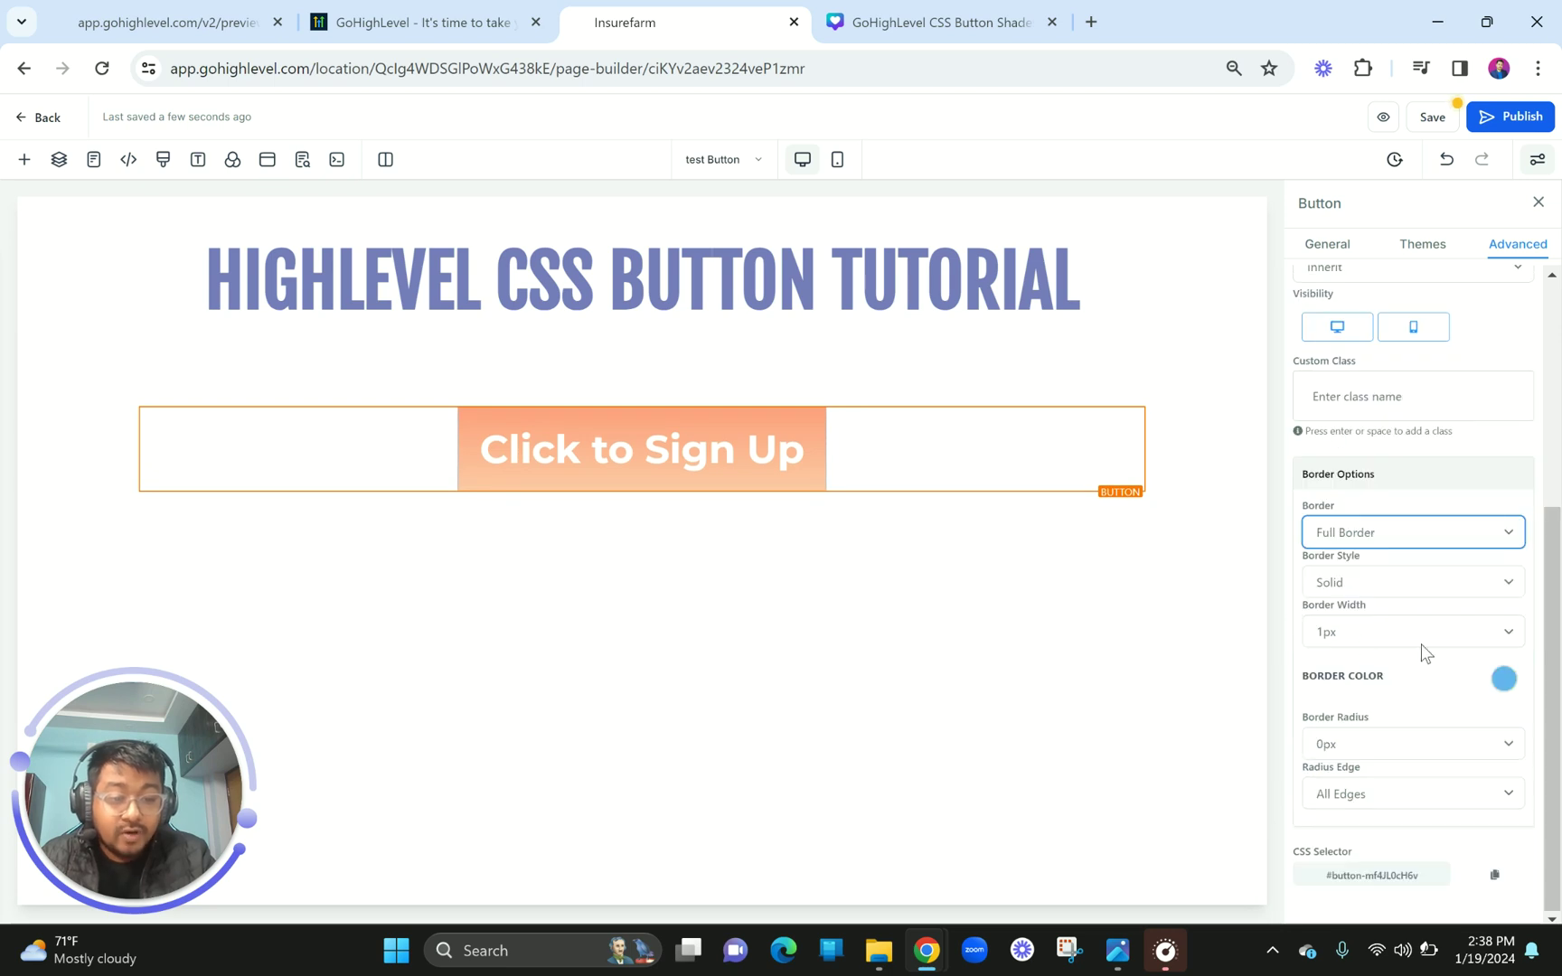
{"action": "left_click", "coordinate": [1502, 683]}
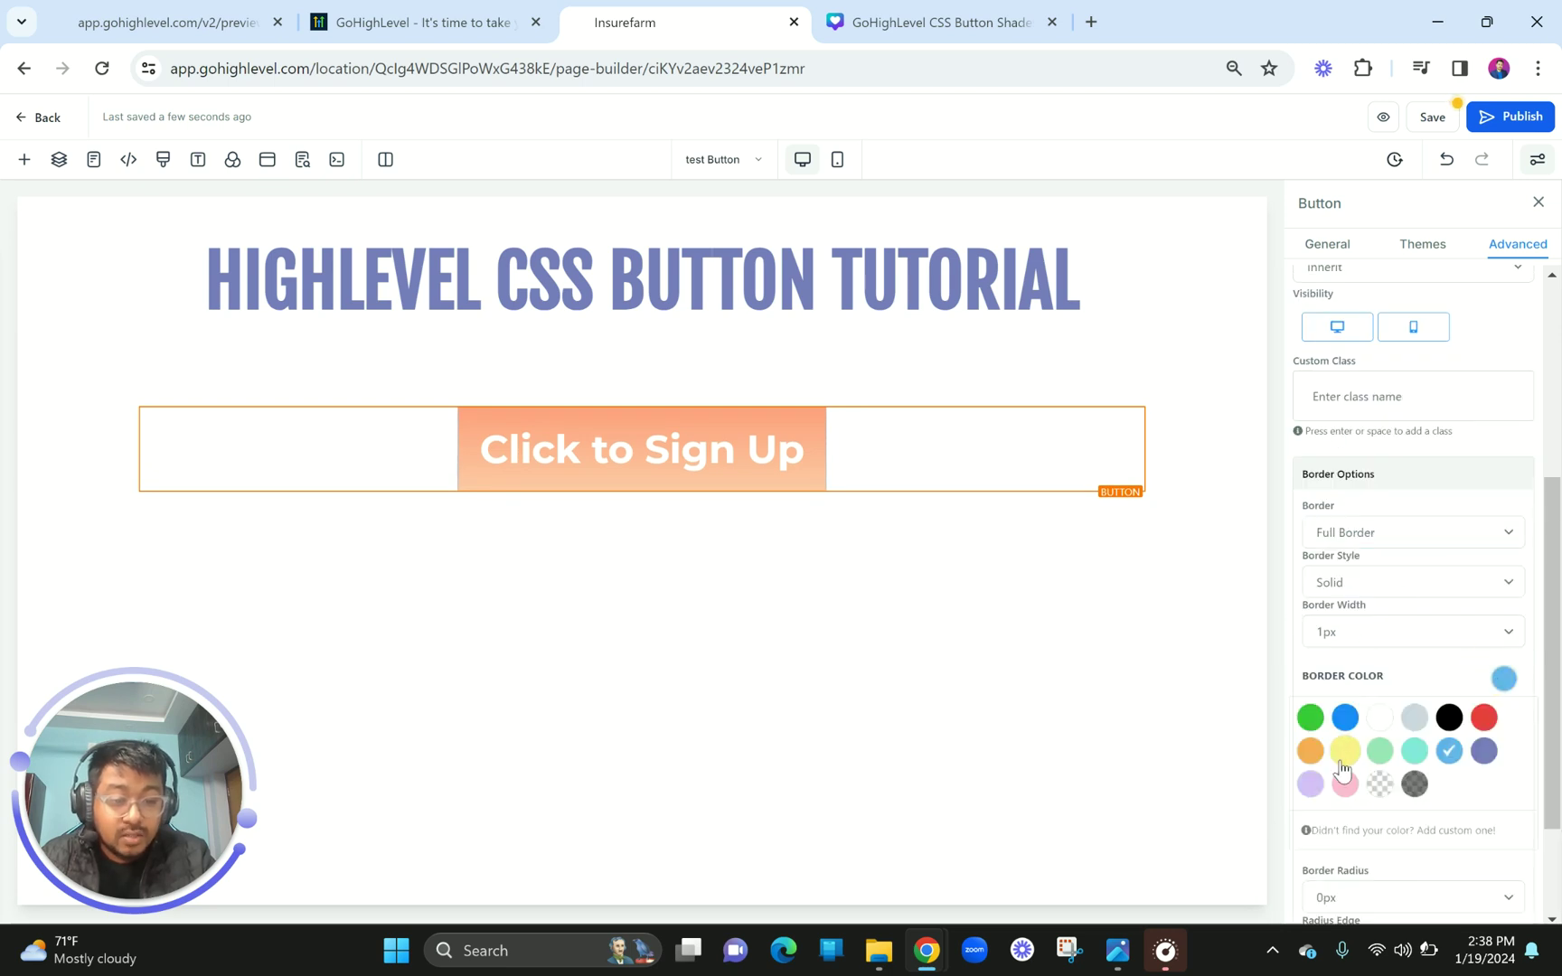
{"action": "left_click", "coordinate": [1313, 754]}
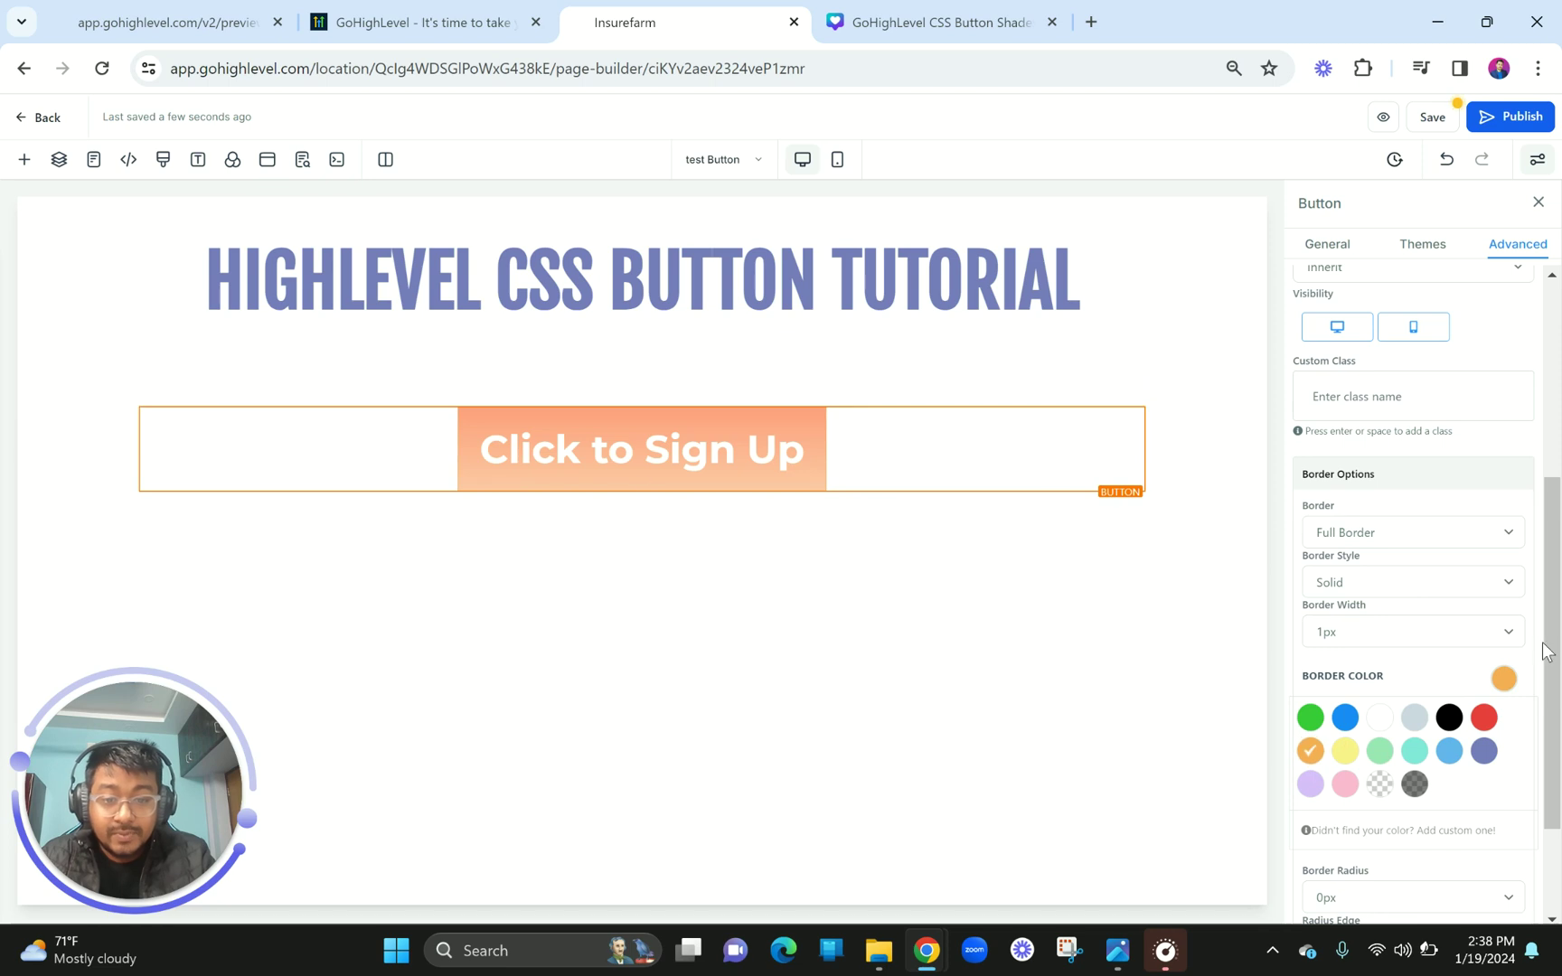
{"action": "scroll", "coordinate": [1448, 702], "scroll_direction": "down", "scroll_amount": 2}
{"action": "left_click", "coordinate": [1381, 739]}
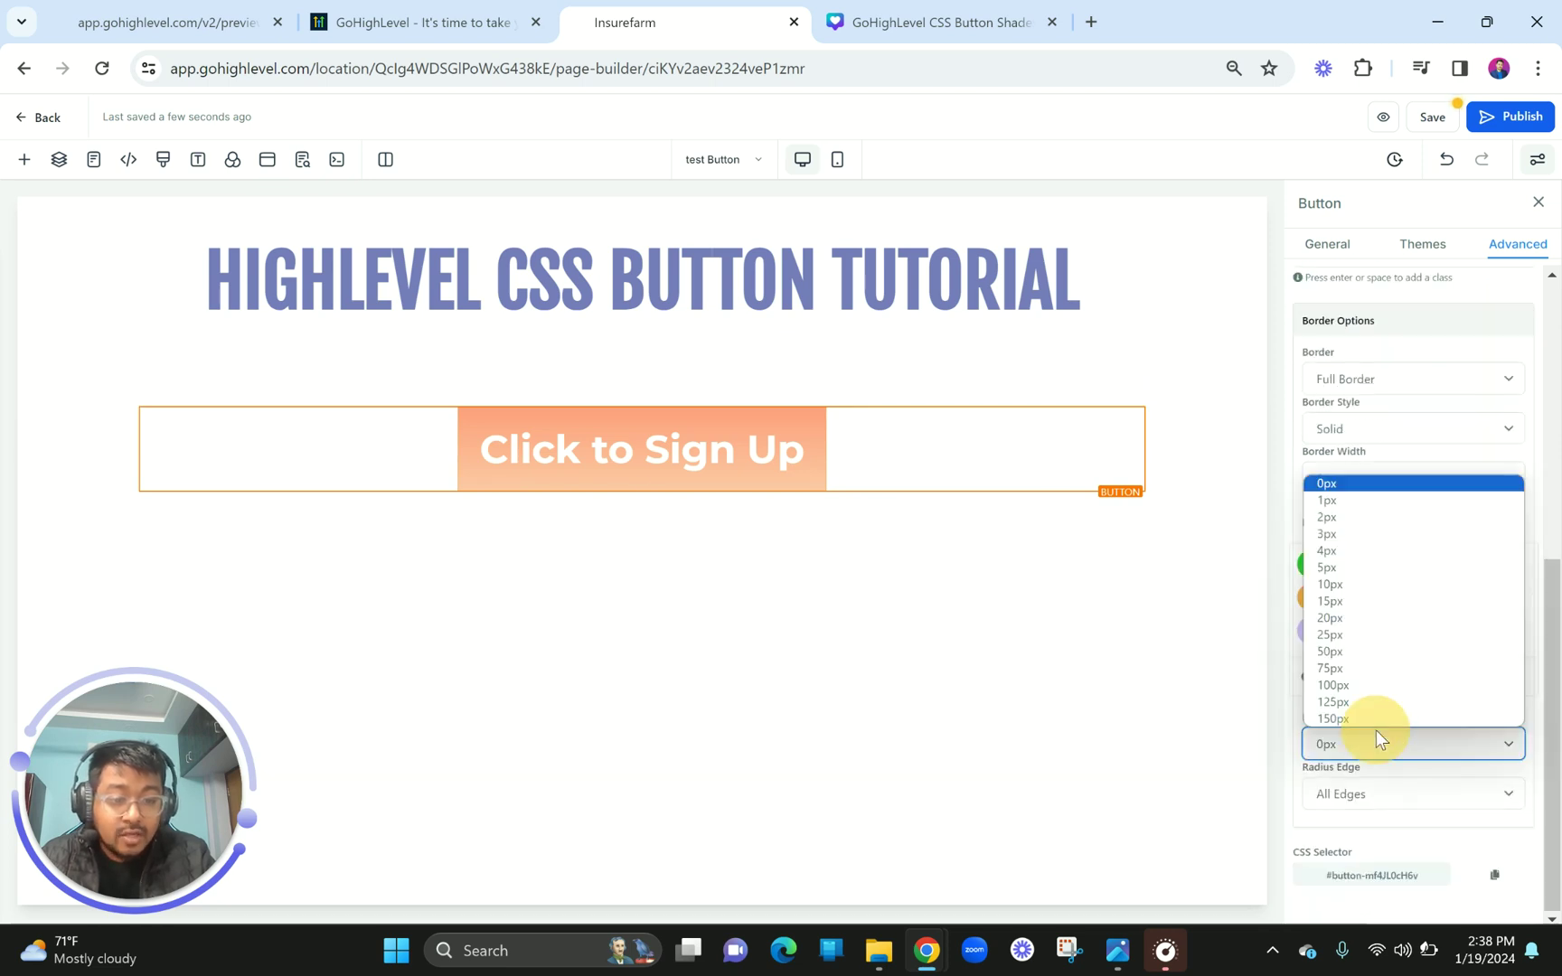
{"action": "left_click", "coordinate": [1359, 686]}
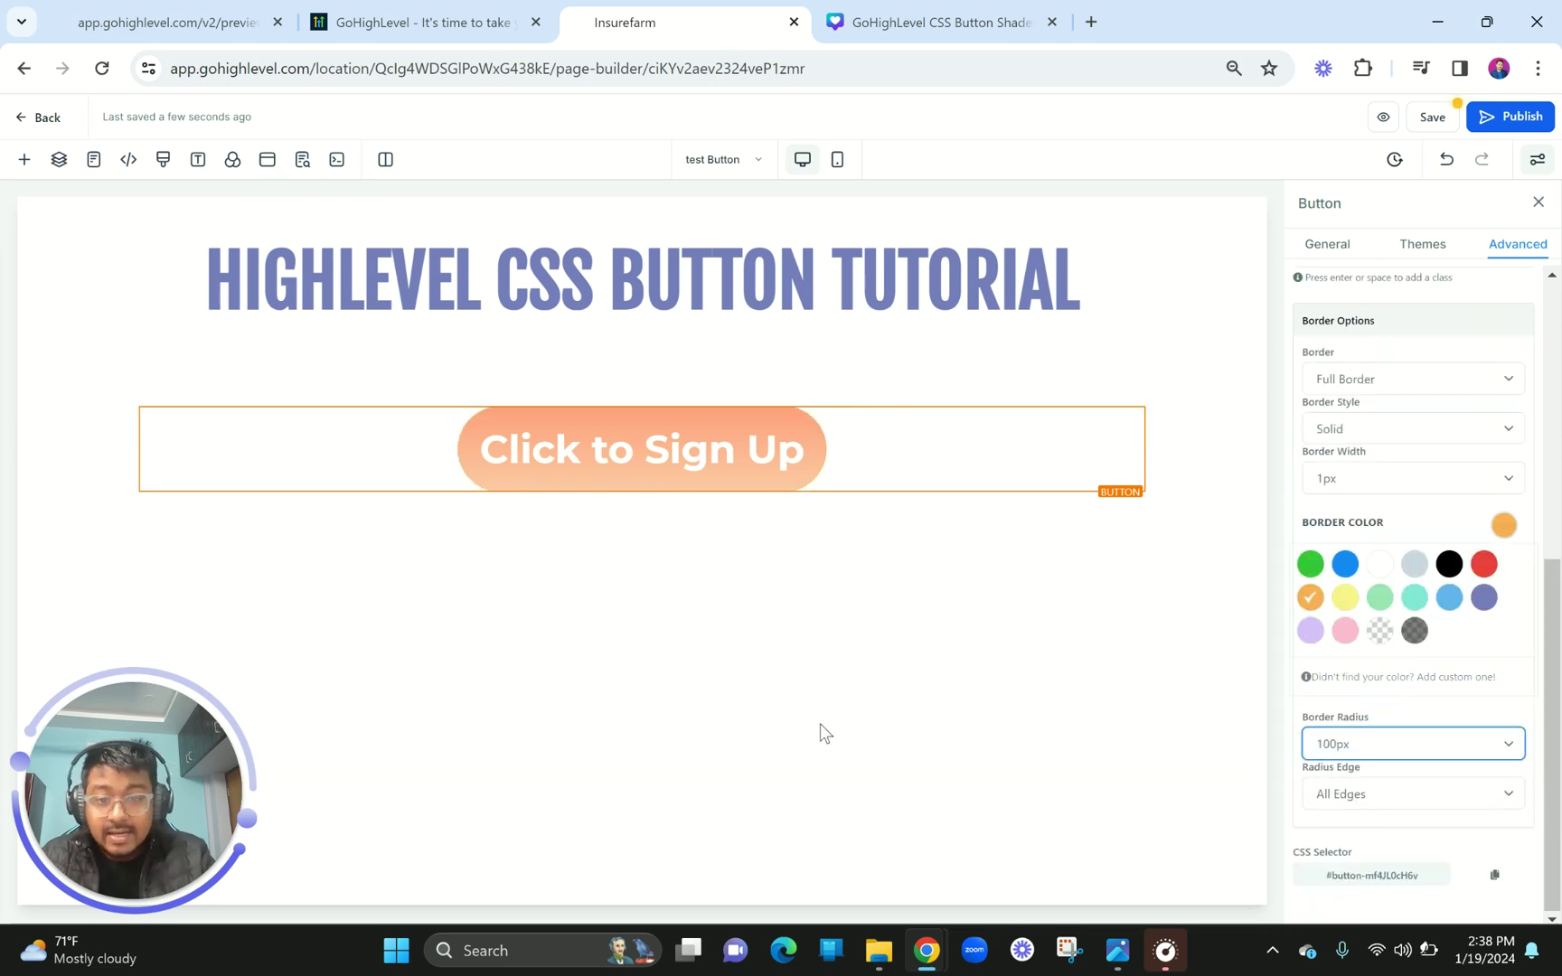
Leave the earlier preview, return to the page builder and save the page with the new button styling.
{"action": "left_click_drag", "start_coordinate": [226, 22], "coordinate": [509, 9]}
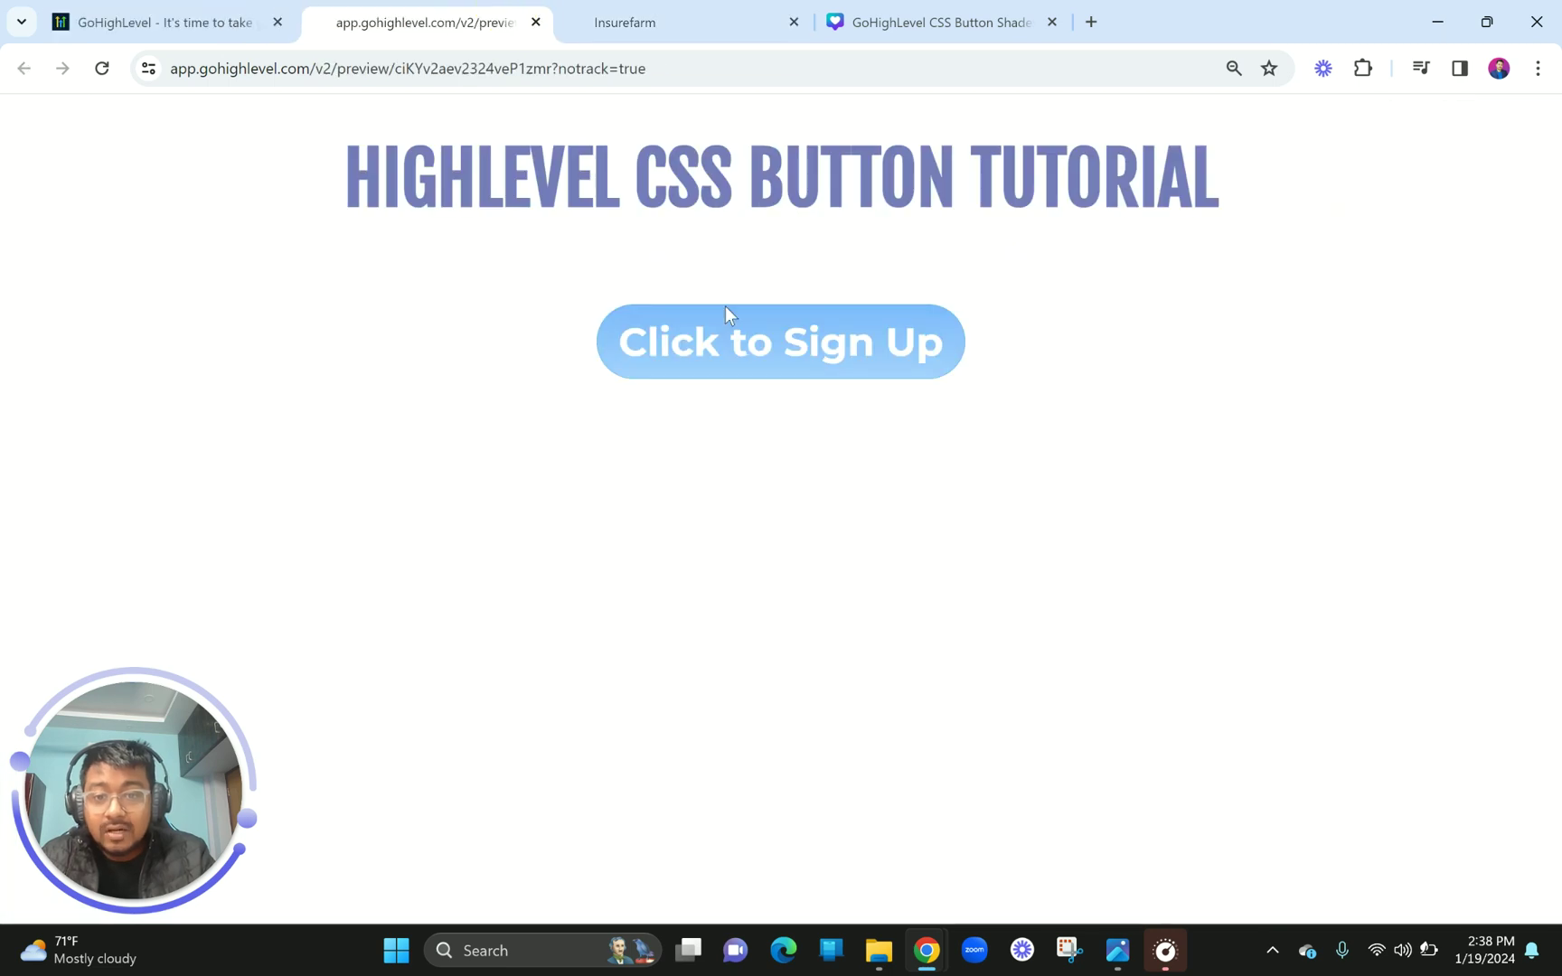
{"action": "left_click", "coordinate": [645, 11]}
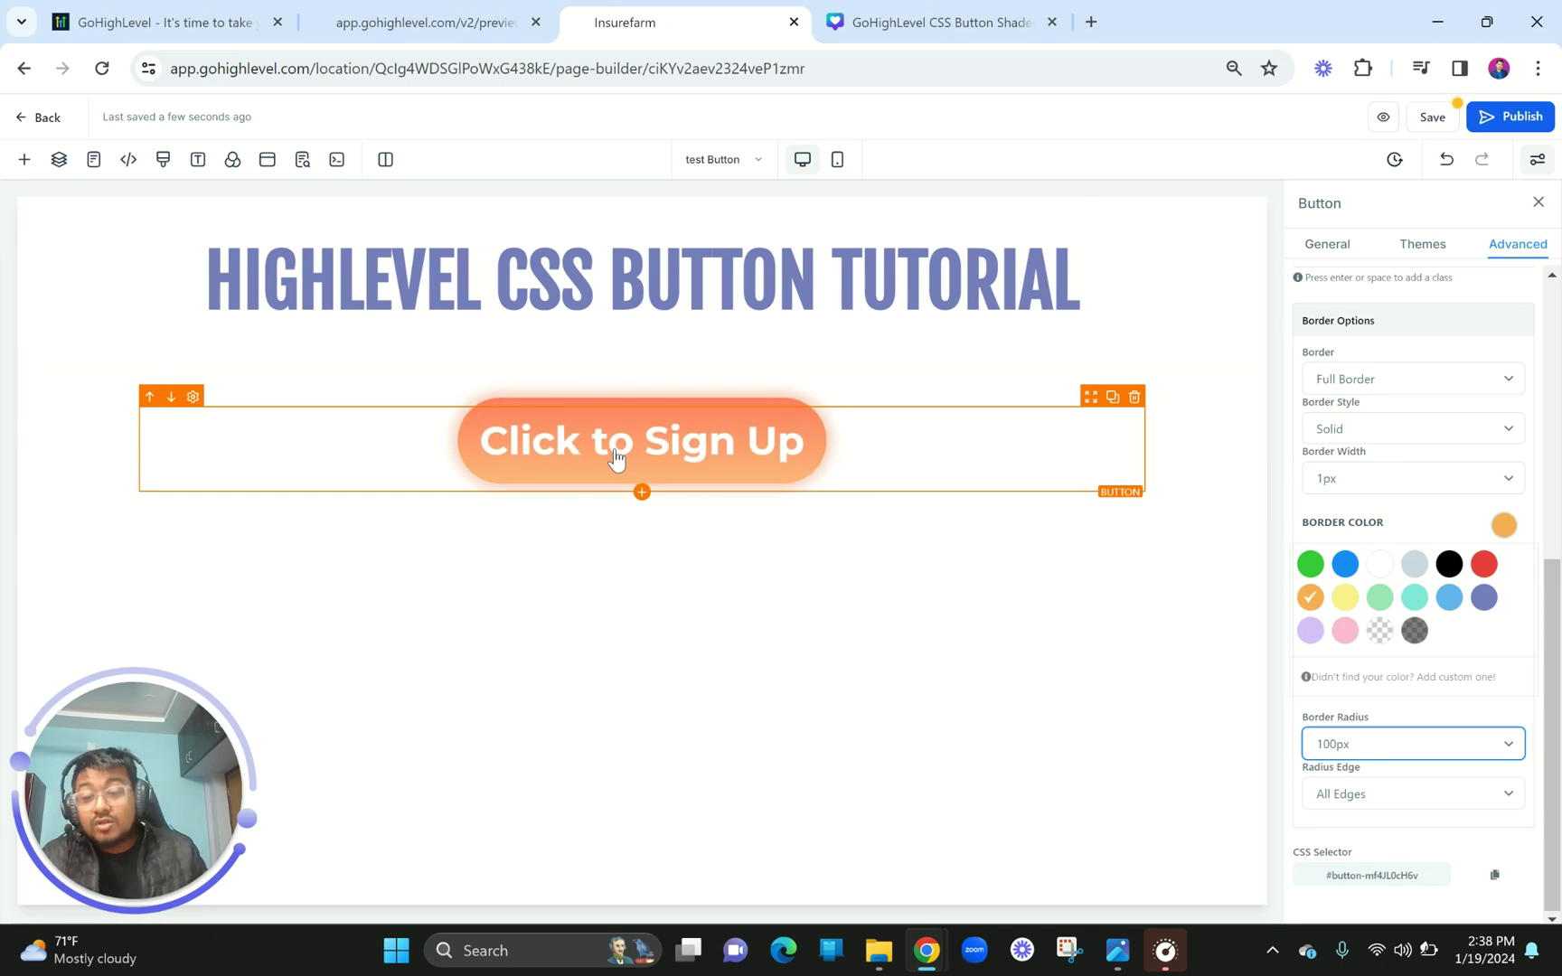
{"action": "left_click", "coordinate": [1382, 123]}
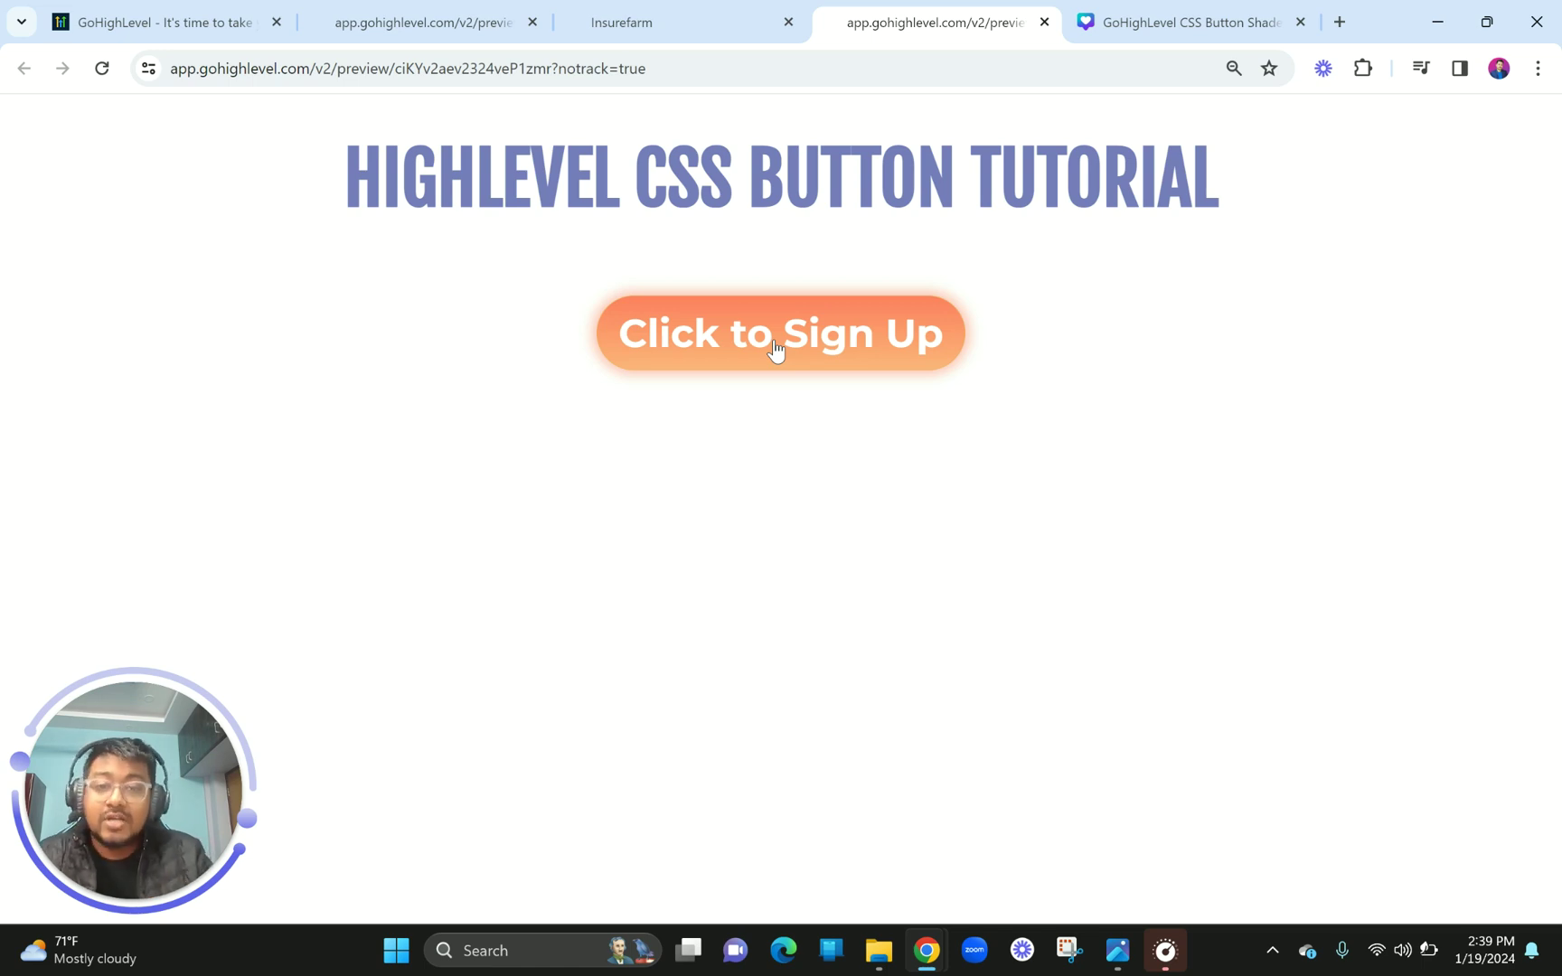
Switch from the preview to the Insurefarm page builder tab.
{"action": "left_click", "coordinate": [712, 12]}
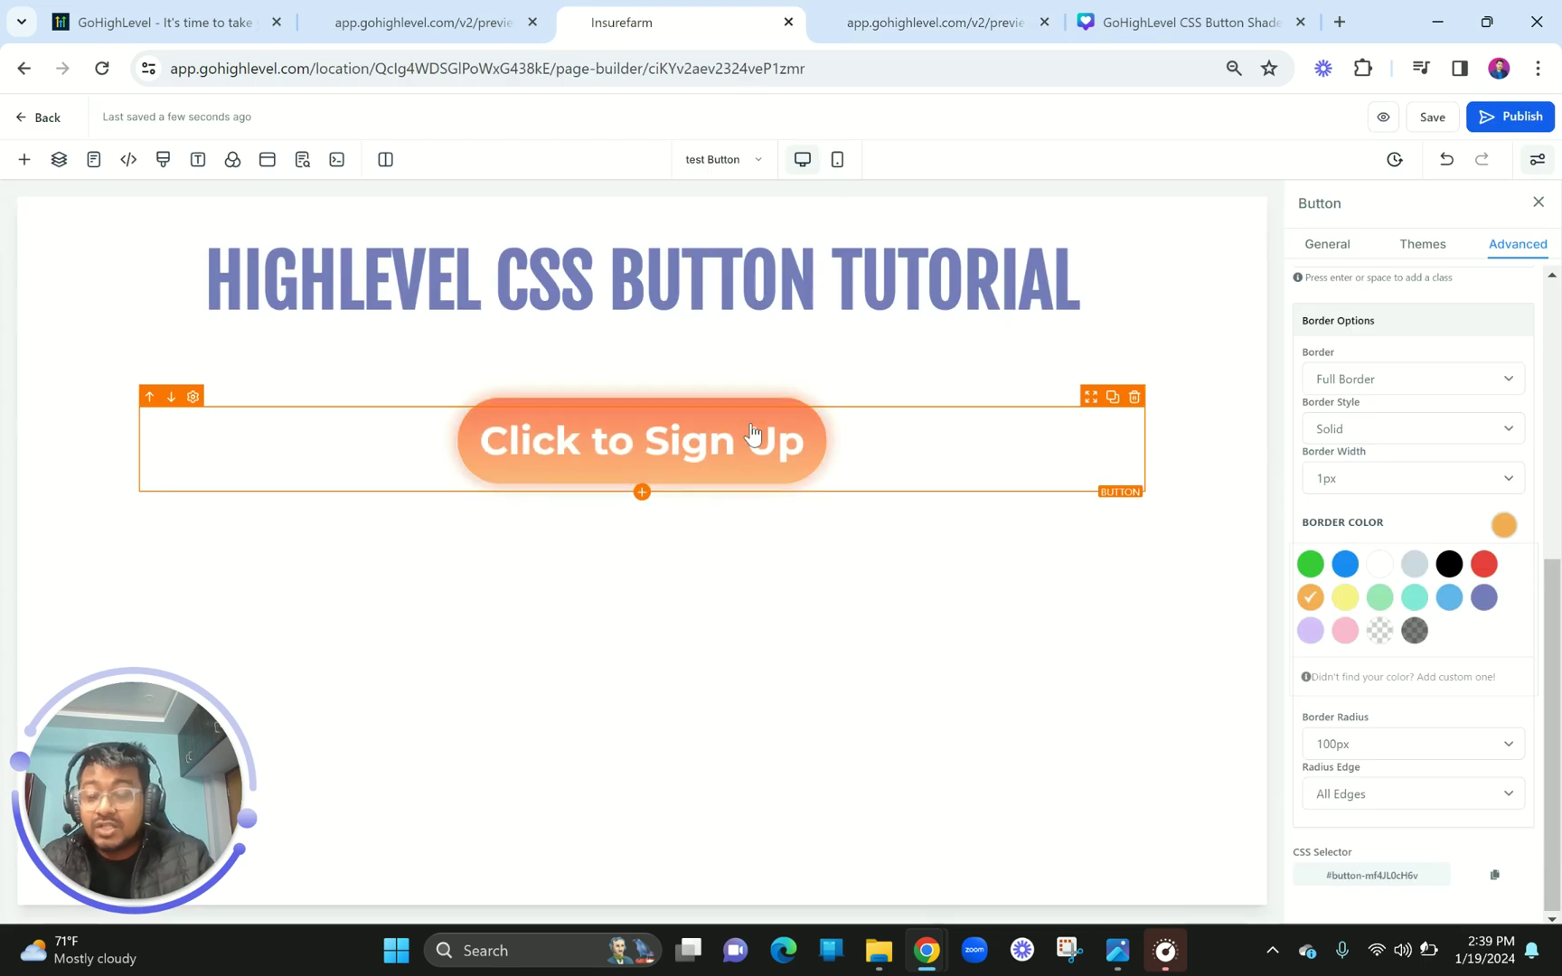